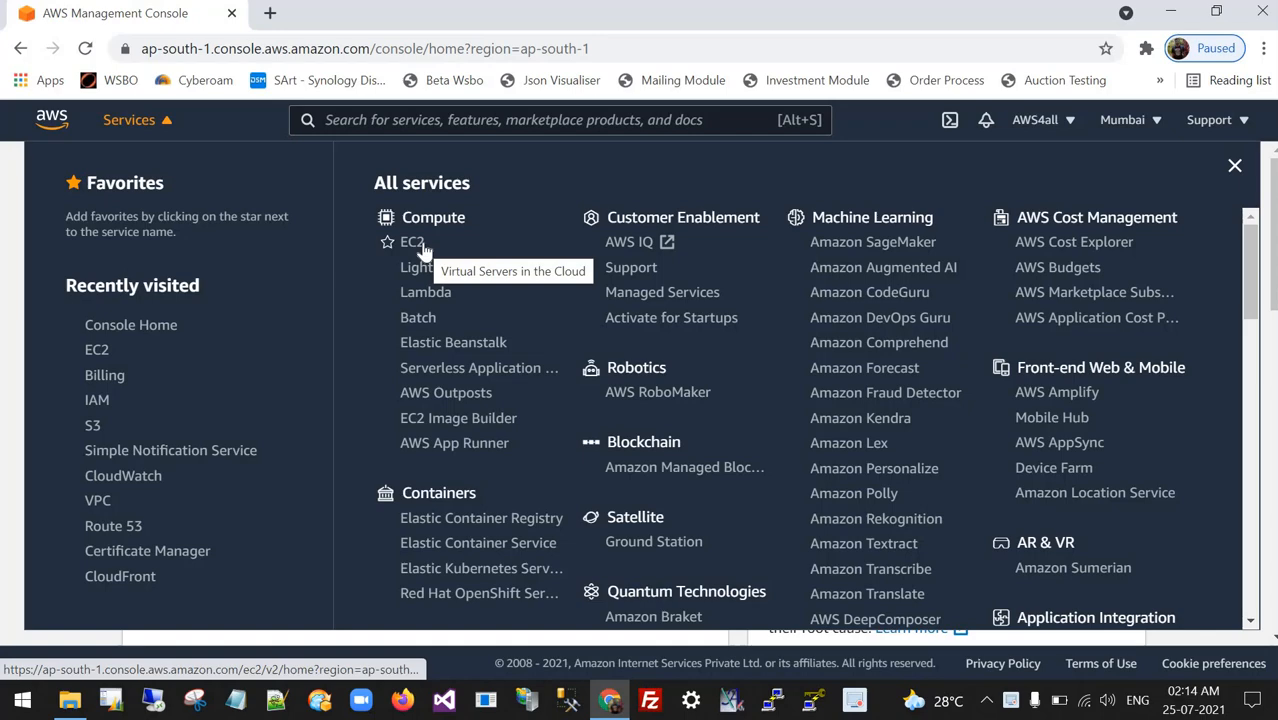
- Go to the EC2 instances list and start launching a new instance
{"action": "left_click", "coordinate": [424, 248]}
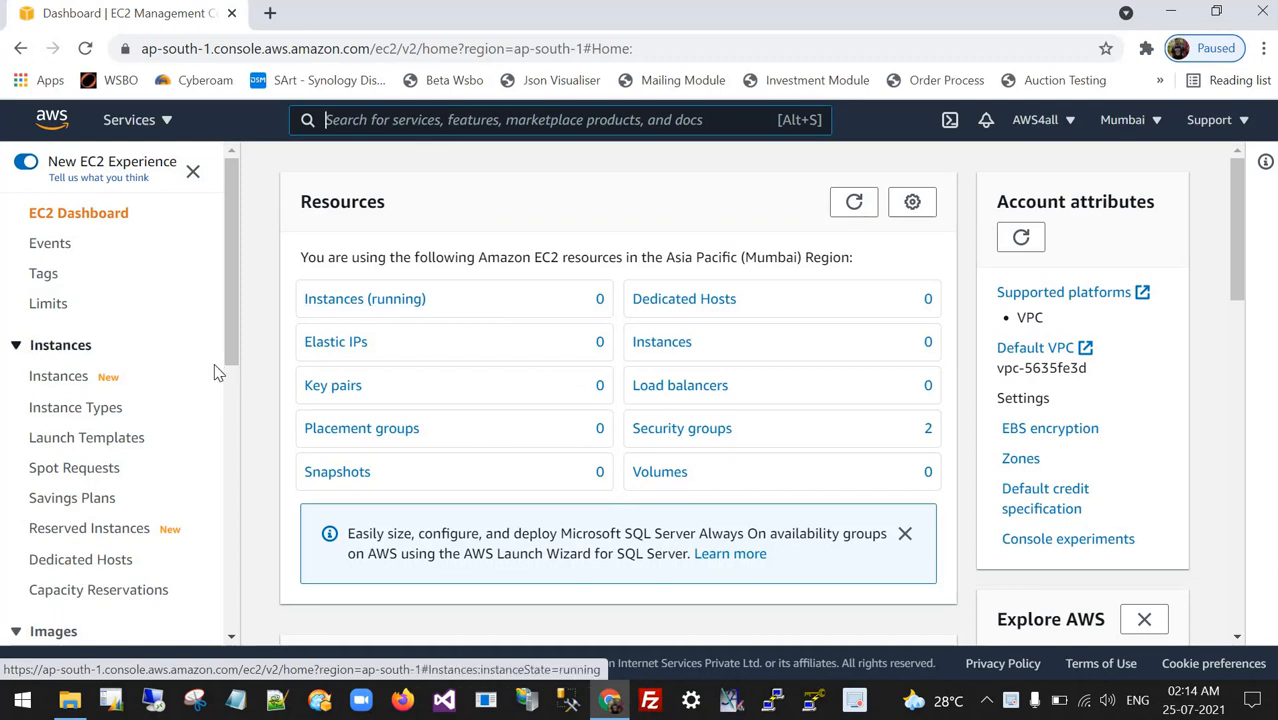
{"action": "left_click", "coordinate": [66, 379]}
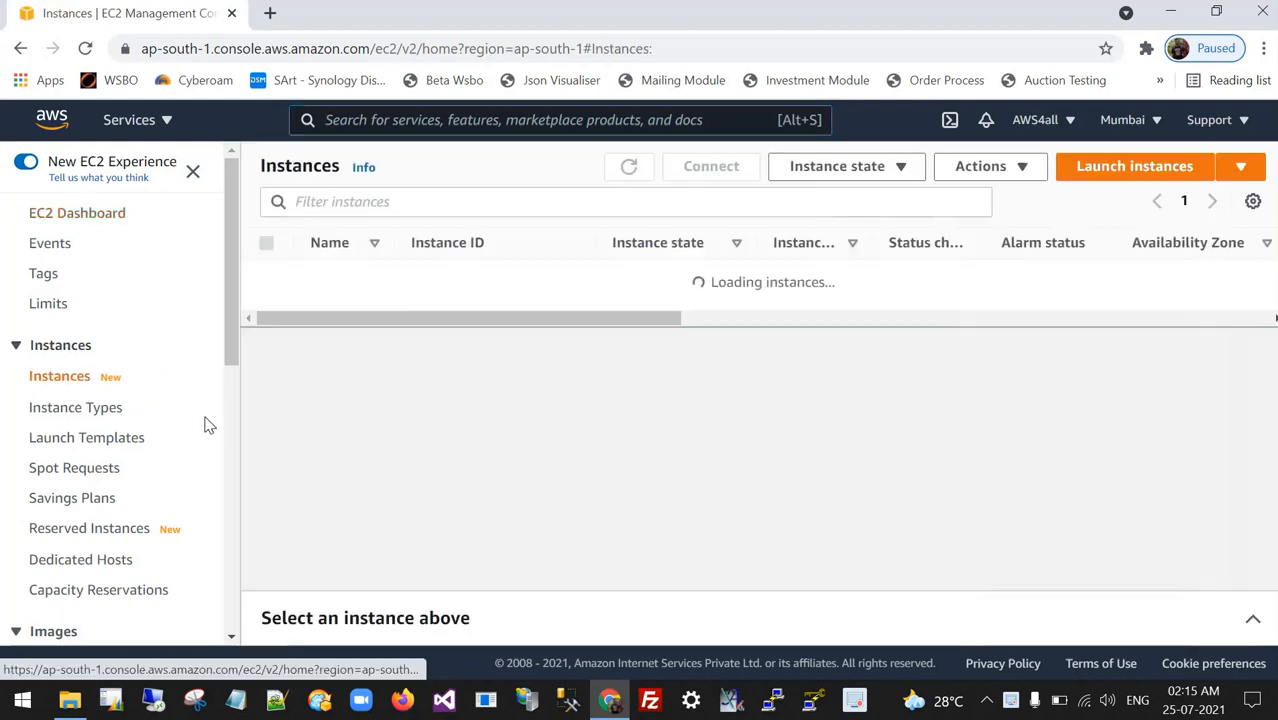
{"action": "left_click", "coordinate": [1116, 172]}
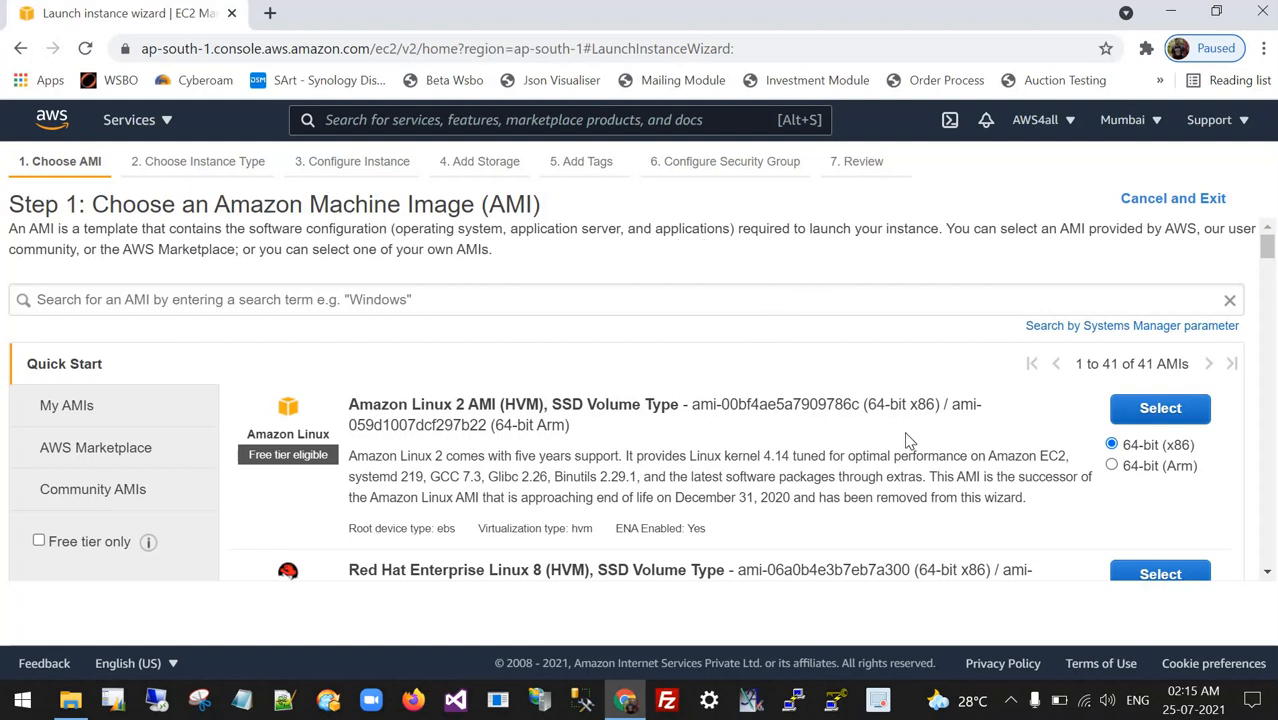
- Search the AMIs for "windows 2019" and select Microsoft Windows Server 2019 Base as the machine image
{"action": "scroll", "coordinate": [908, 440], "scroll_direction": "down", "scroll_amount": 7}
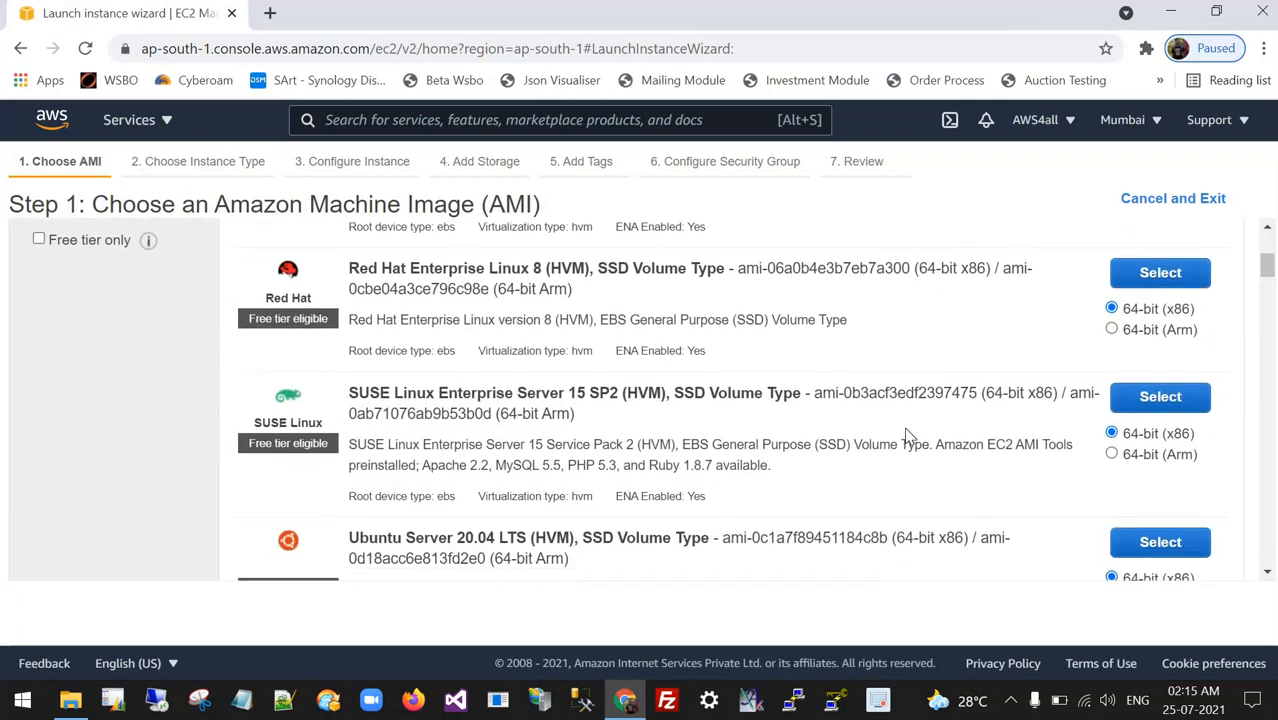
{"action": "scroll", "coordinate": [908, 437], "scroll_direction": "down", "scroll_amount": 2}
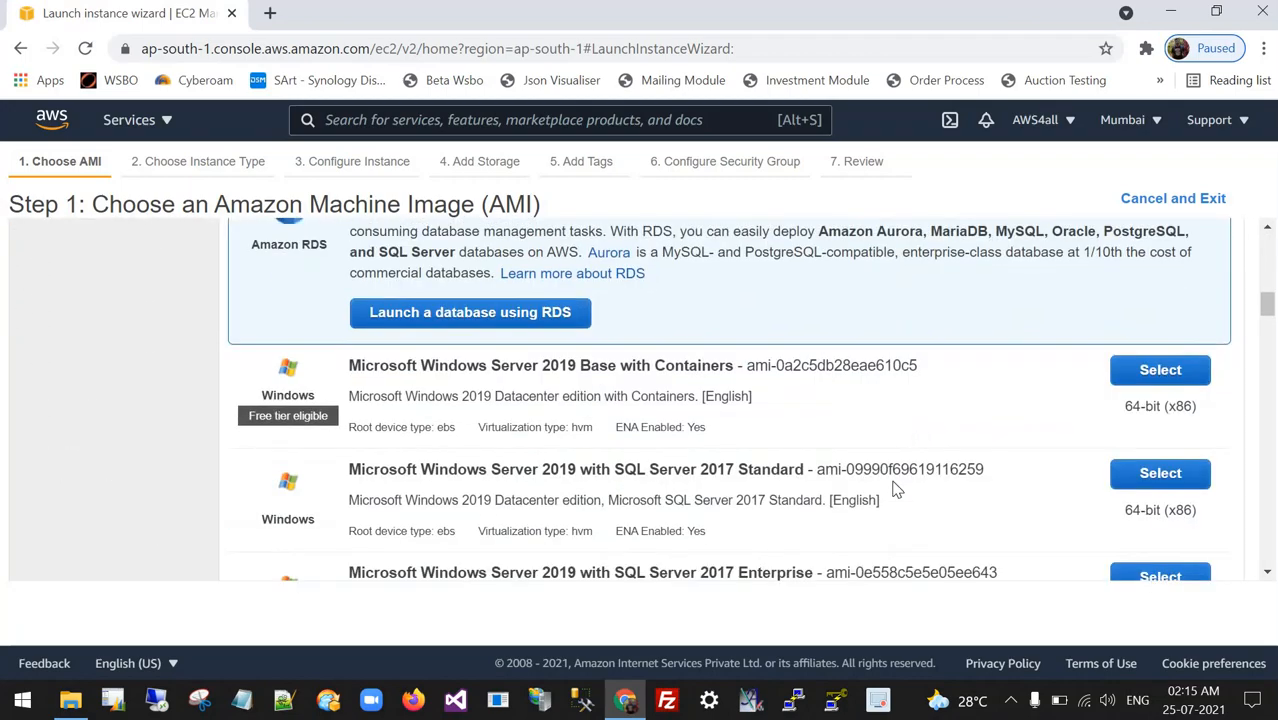
{"action": "scroll", "coordinate": [895, 490], "scroll_direction": "up", "scroll_amount": 6}
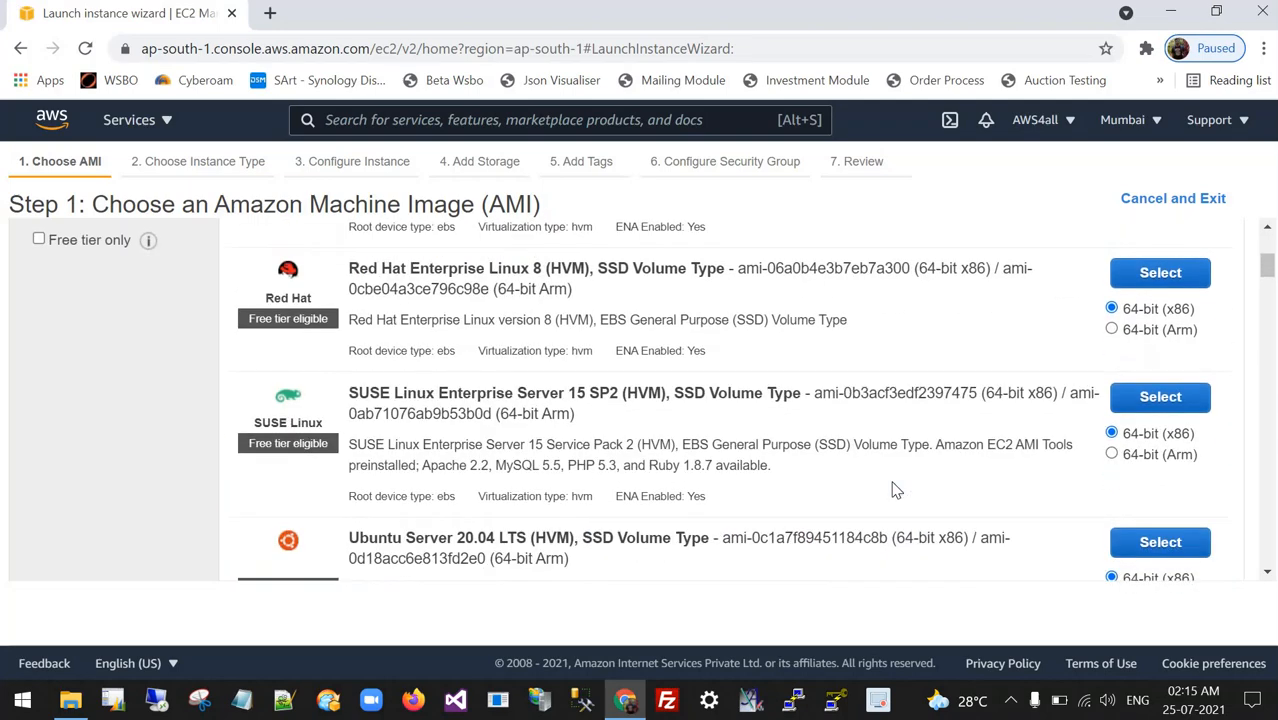
{"action": "scroll", "coordinate": [893, 488], "scroll_direction": "up", "scroll_amount": 3}
{"action": "left_click", "coordinate": [309, 302]}
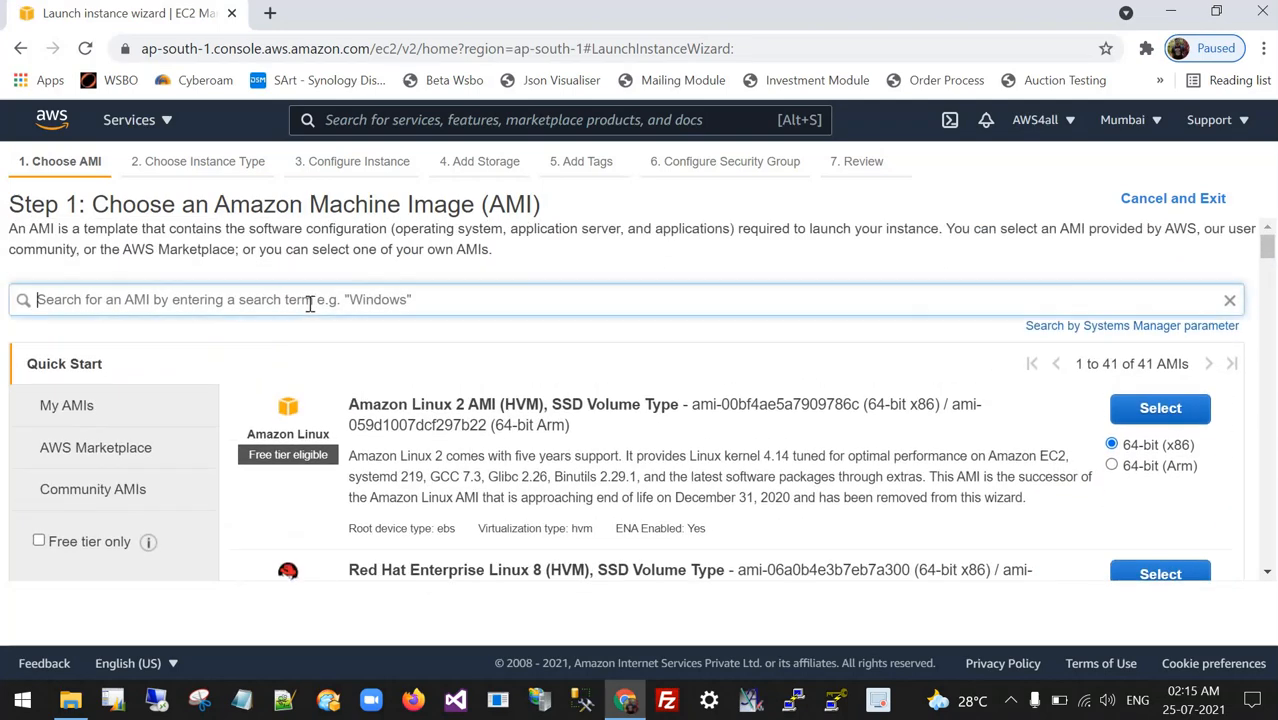
{"action": "type", "text": "windows 2019"}
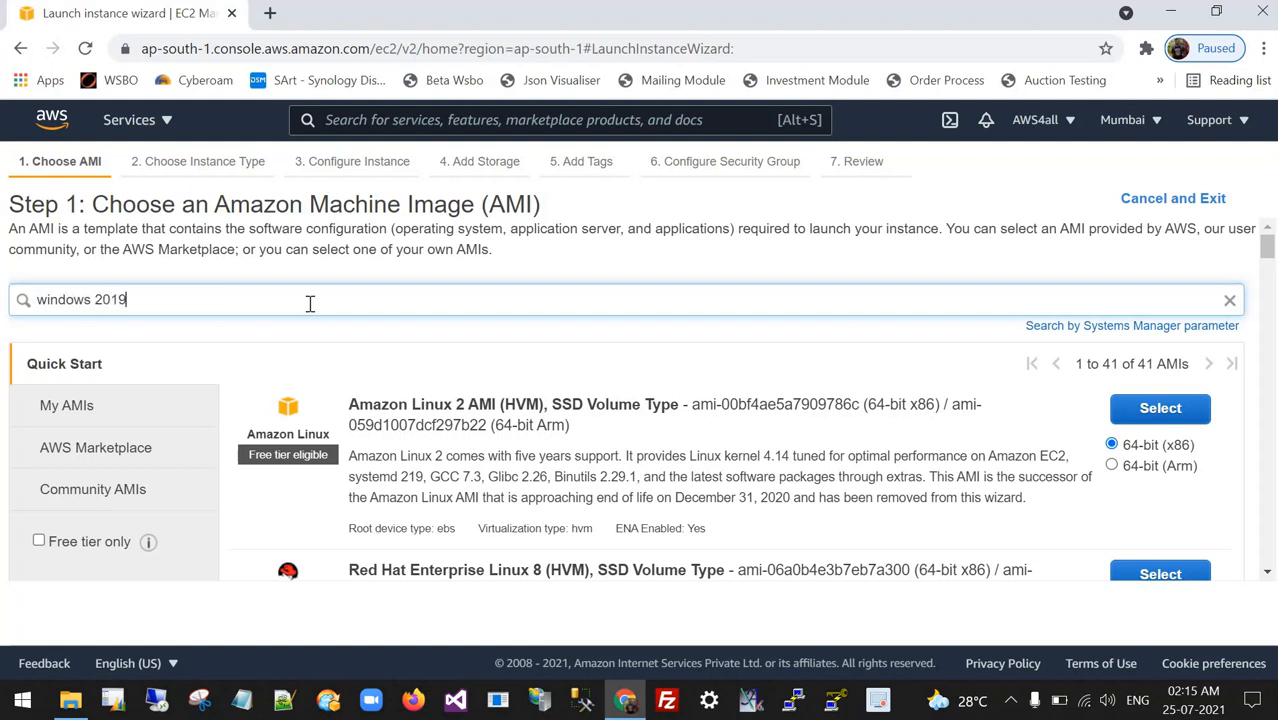
{"action": "key", "text": "Return"}
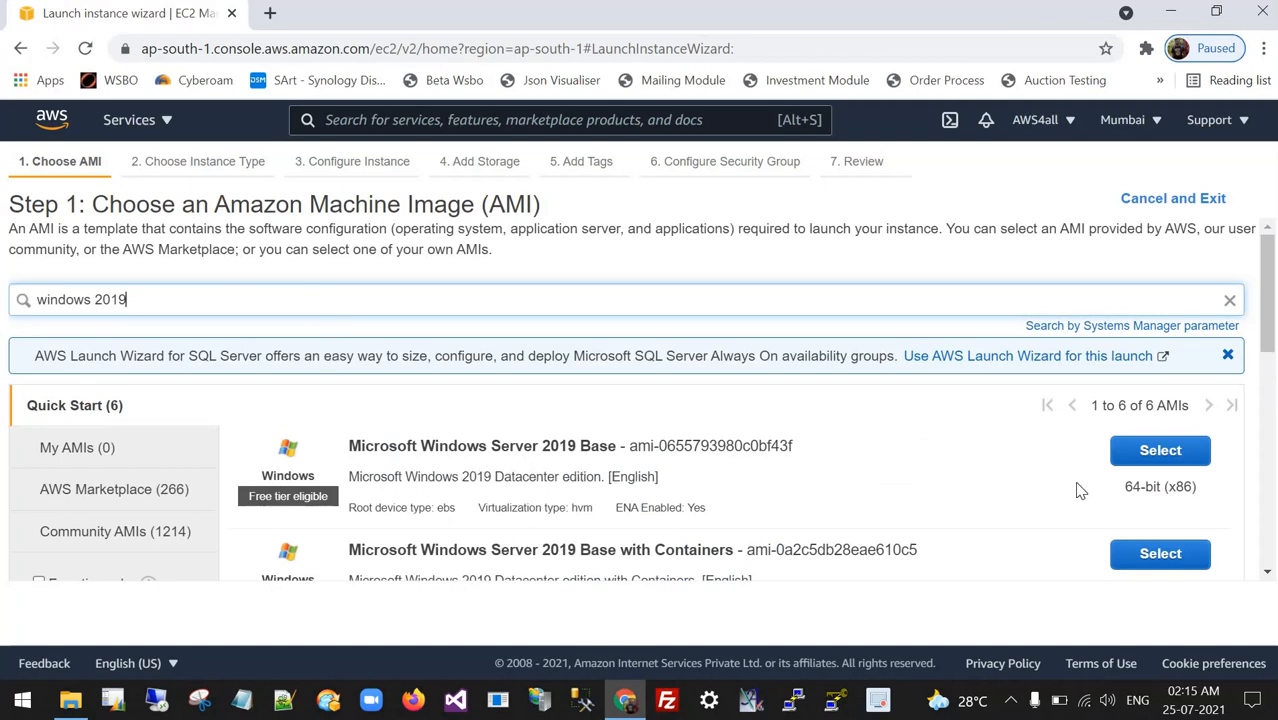
{"action": "left_click", "coordinate": [1161, 455]}
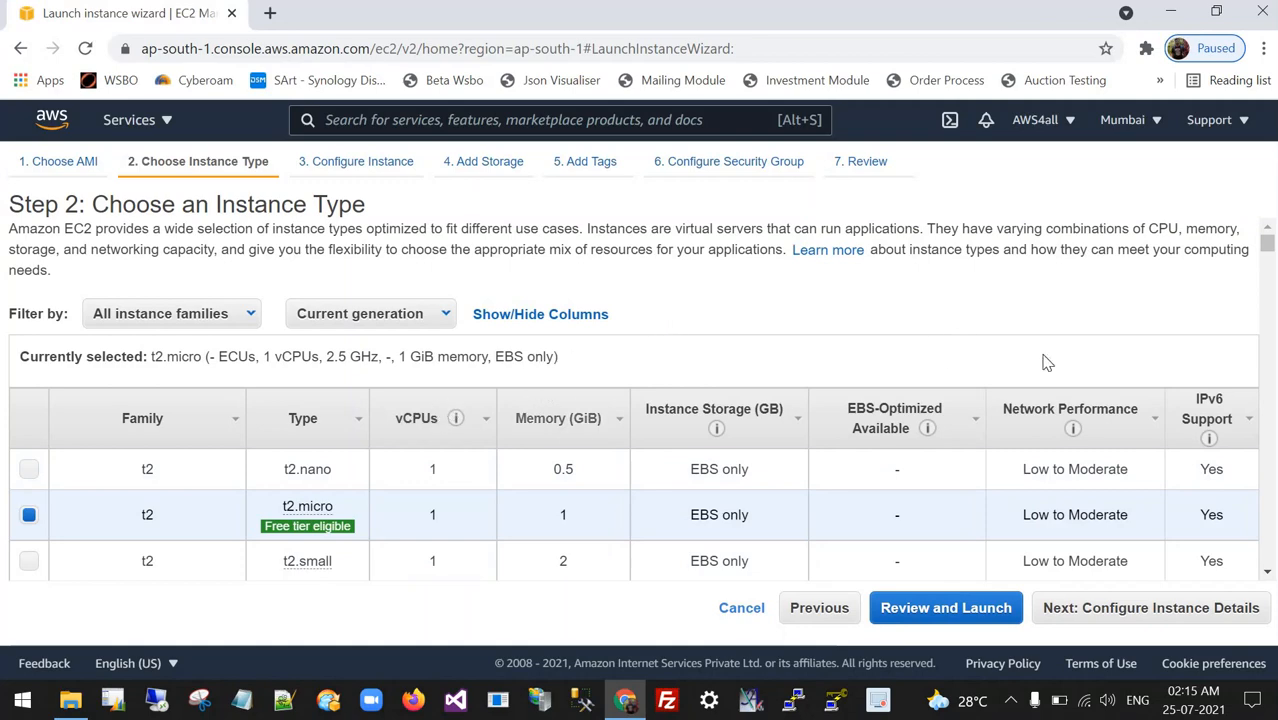
- Look through the instance types, keep the free-tier t2.micro and continue to the instance details
{"action": "scroll", "coordinate": [1079, 358], "scroll_direction": "down", "scroll_amount": 1}
{"action": "scroll", "coordinate": [1079, 360], "scroll_direction": "down", "scroll_amount": 4}
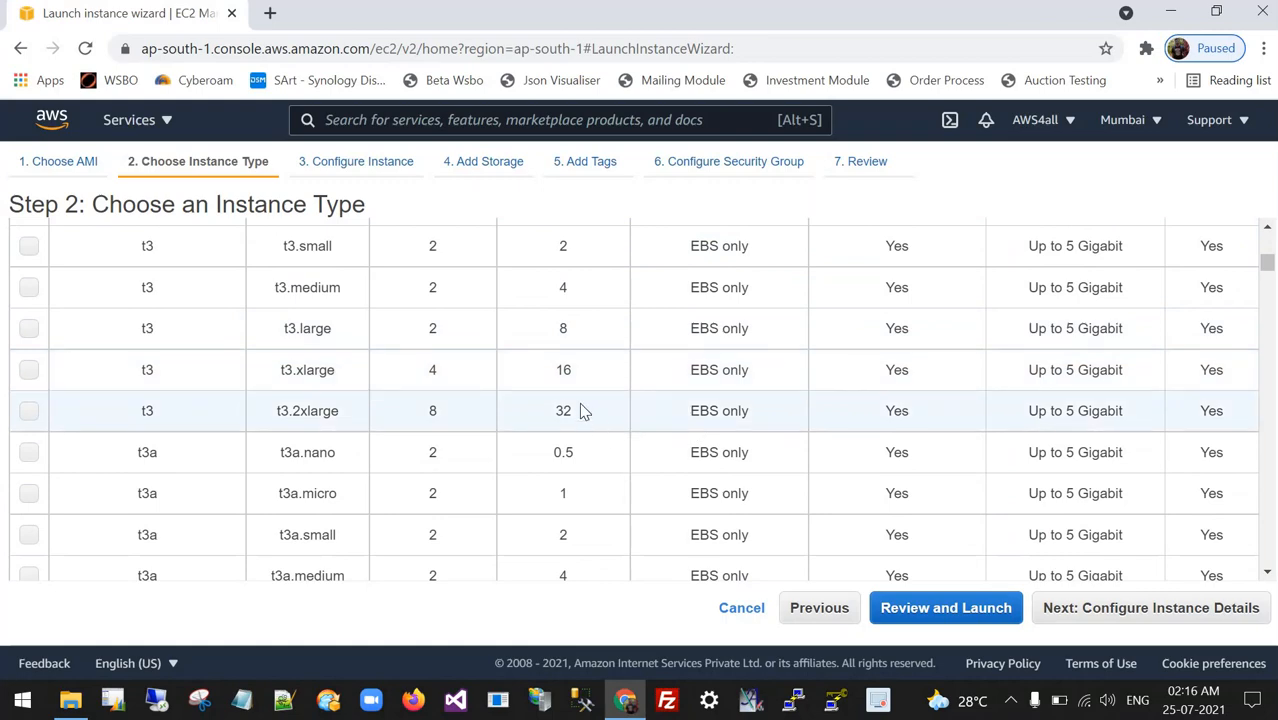
{"action": "scroll", "coordinate": [580, 428], "scroll_direction": "up", "scroll_amount": 5}
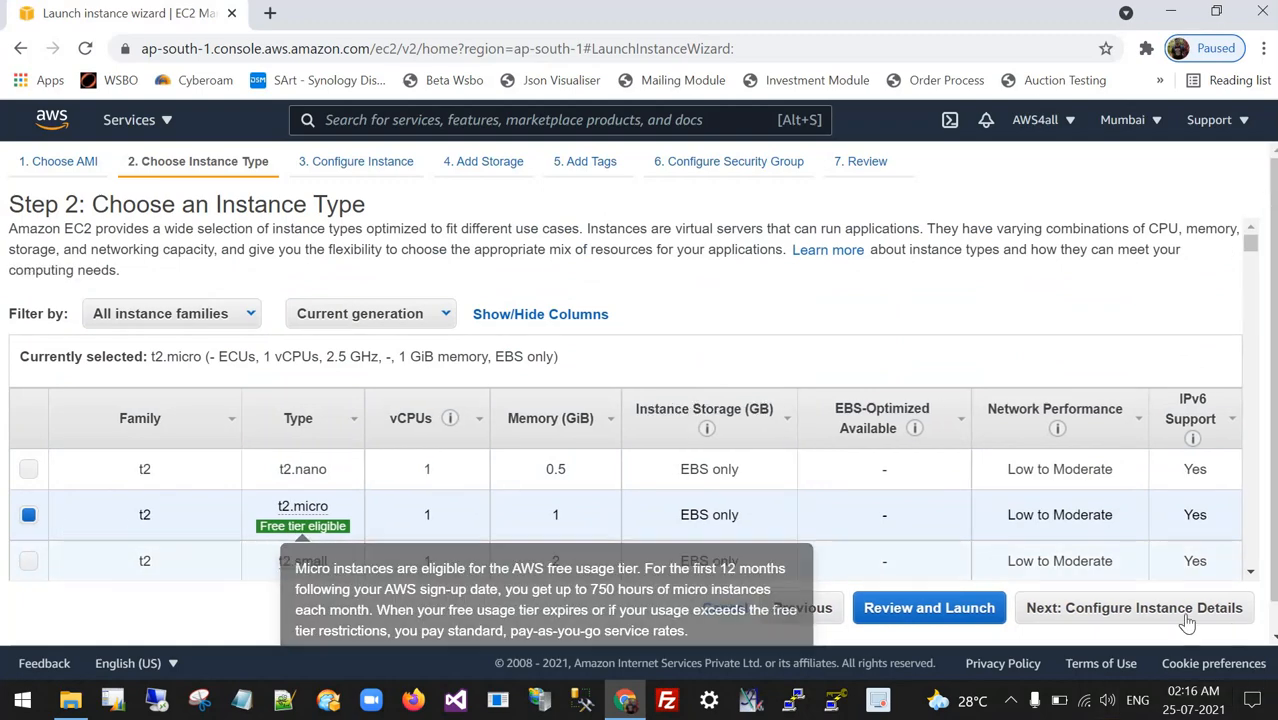
{"action": "left_click", "coordinate": [1155, 615]}
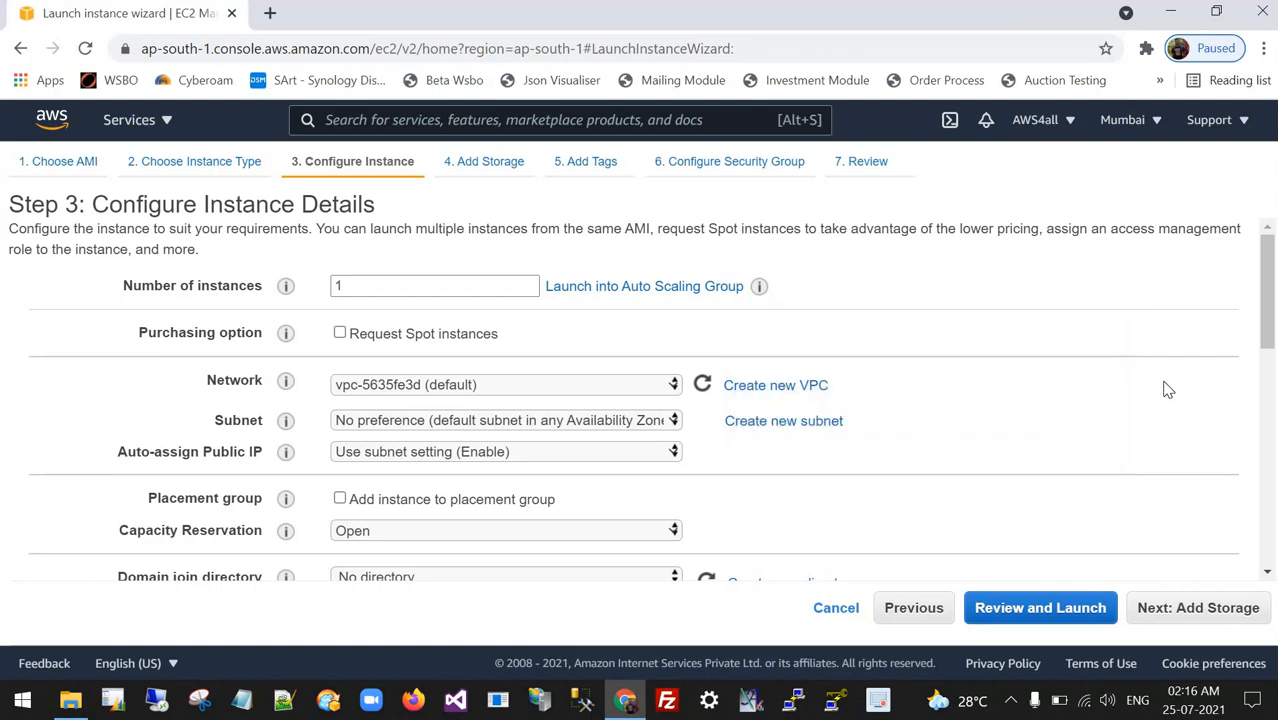
- Keep the default instance details with 1 instance and continue to the storage settings
{"action": "scroll", "coordinate": [1165, 390], "scroll_direction": "down", "scroll_amount": 1}
{"action": "scroll", "coordinate": [1165, 390], "scroll_direction": "up", "scroll_amount": 1}
{"action": "left_click", "coordinate": [353, 290]}
{"action": "left_click", "coordinate": [1152, 604]}
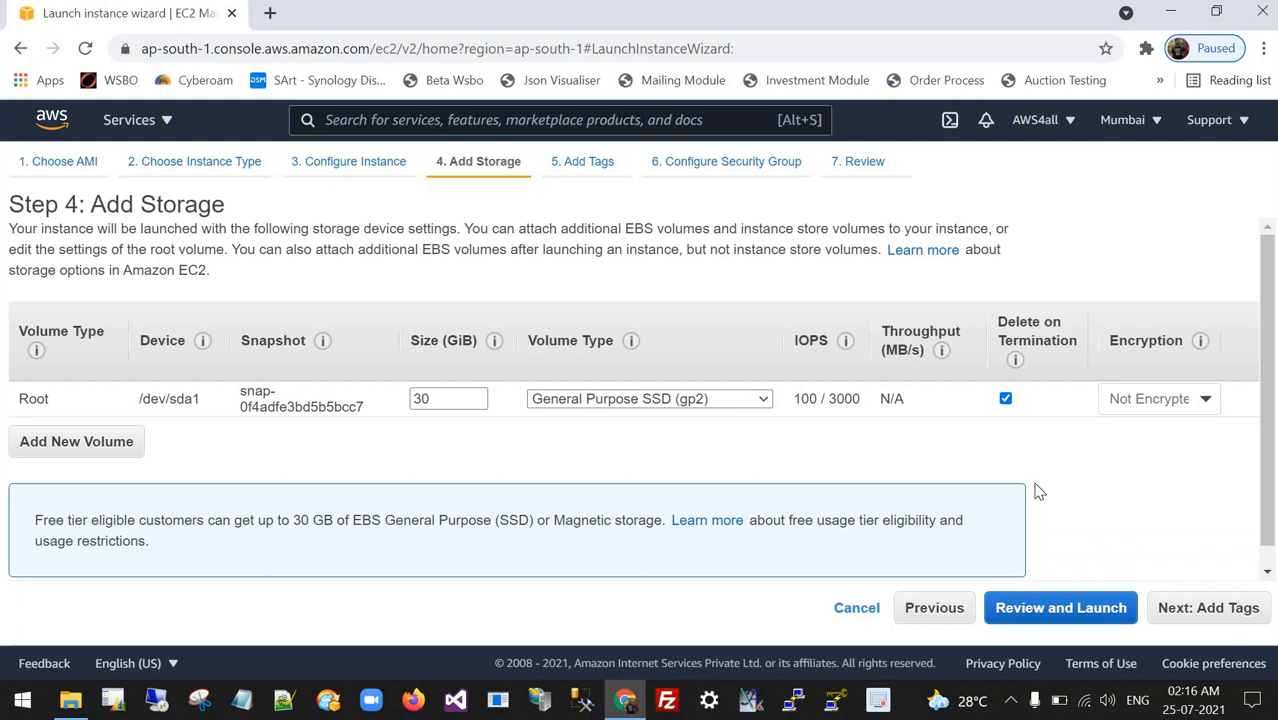
- Accept the 30 GiB root volume, no tags and the new security group with its RDP rule, proceeding to the launch review
{"action": "double_click", "coordinate": [440, 398]}
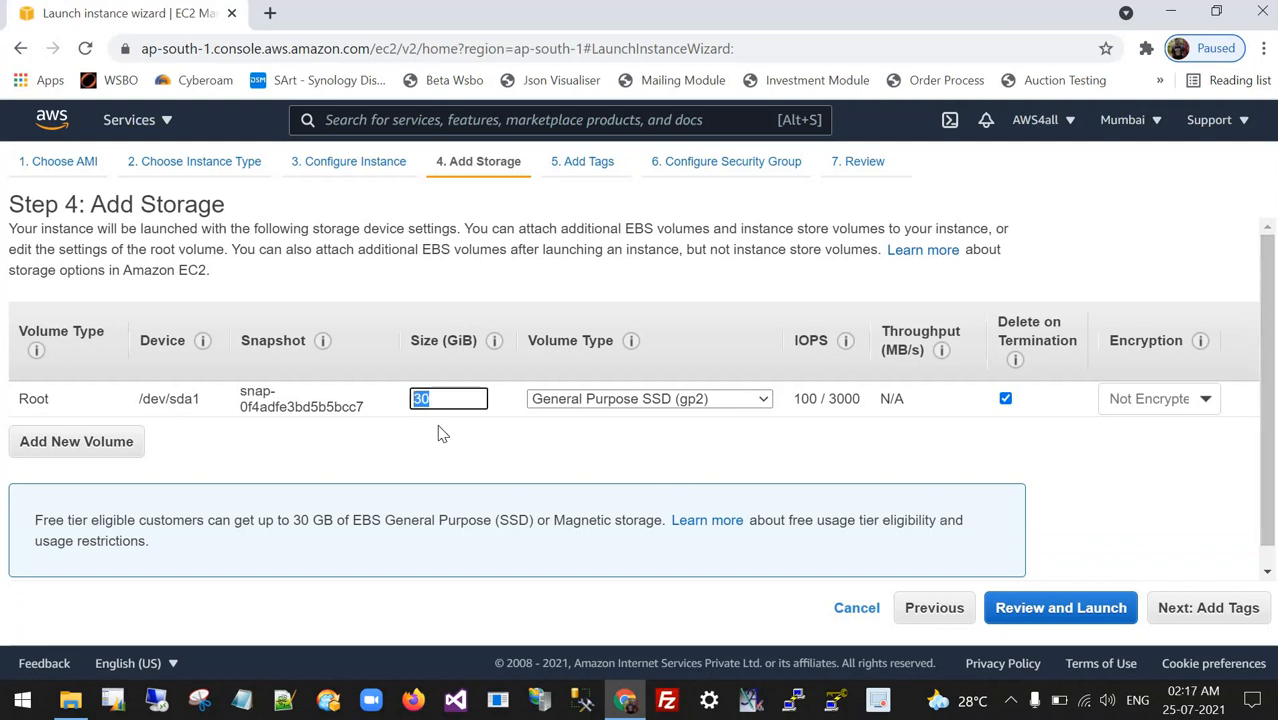
{"action": "left_click", "coordinate": [1170, 582]}
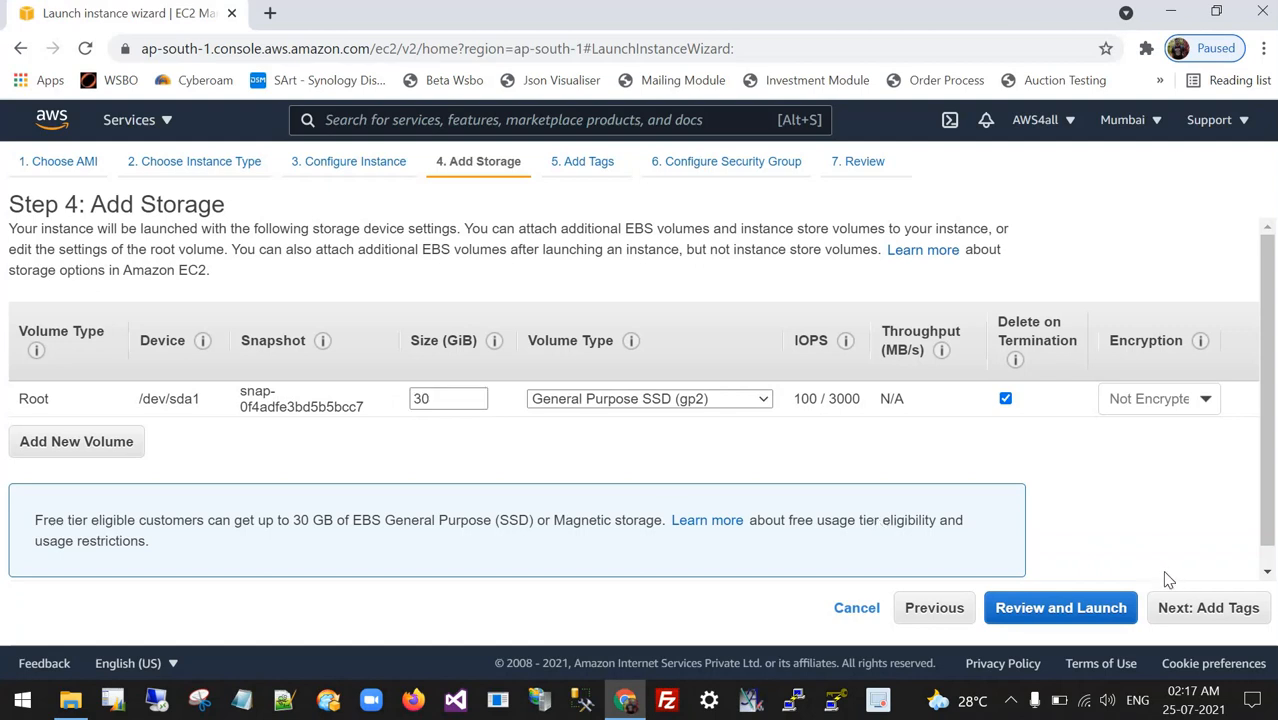
{"action": "left_click", "coordinate": [1192, 620]}
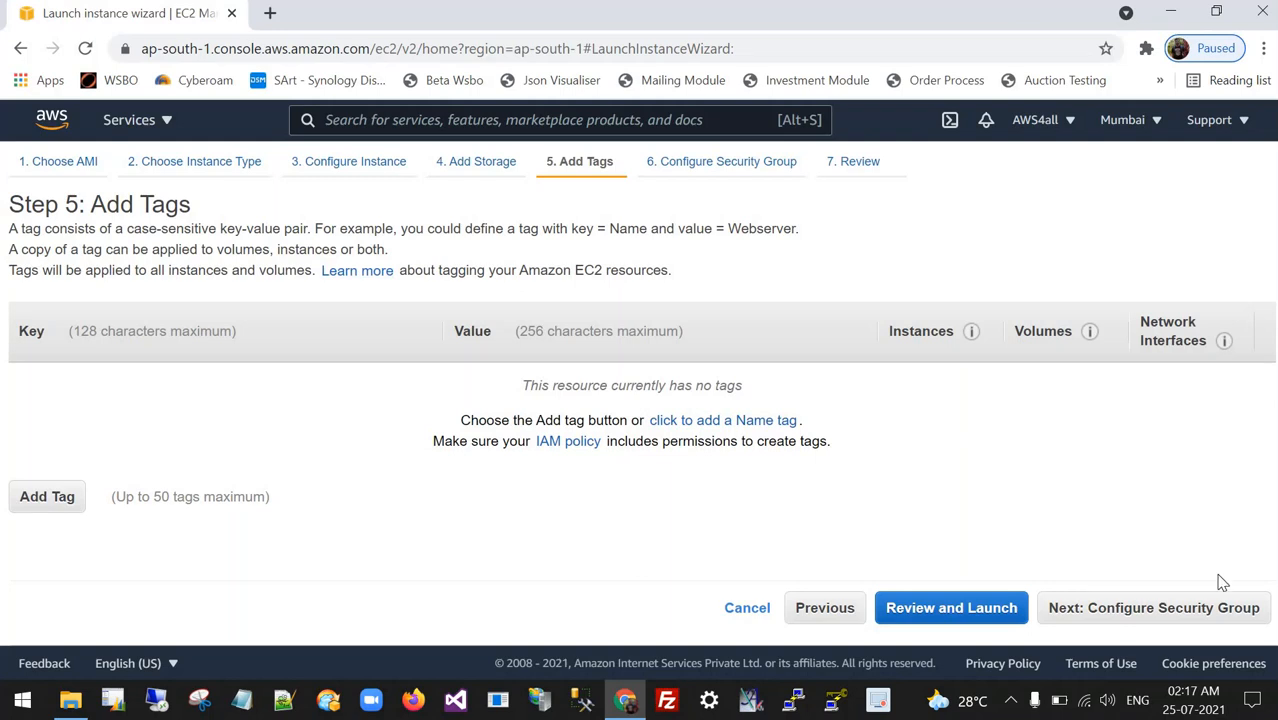
{"action": "left_click", "coordinate": [1196, 610]}
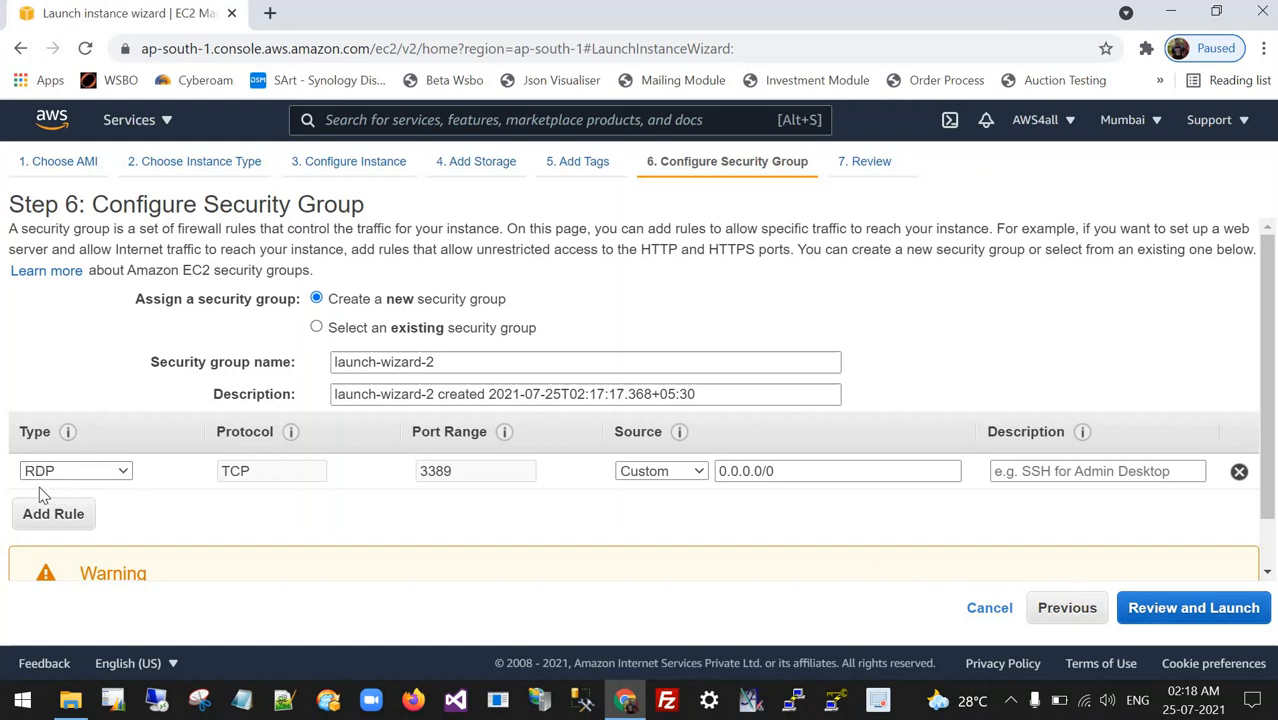
{"action": "left_click", "coordinate": [1193, 612]}
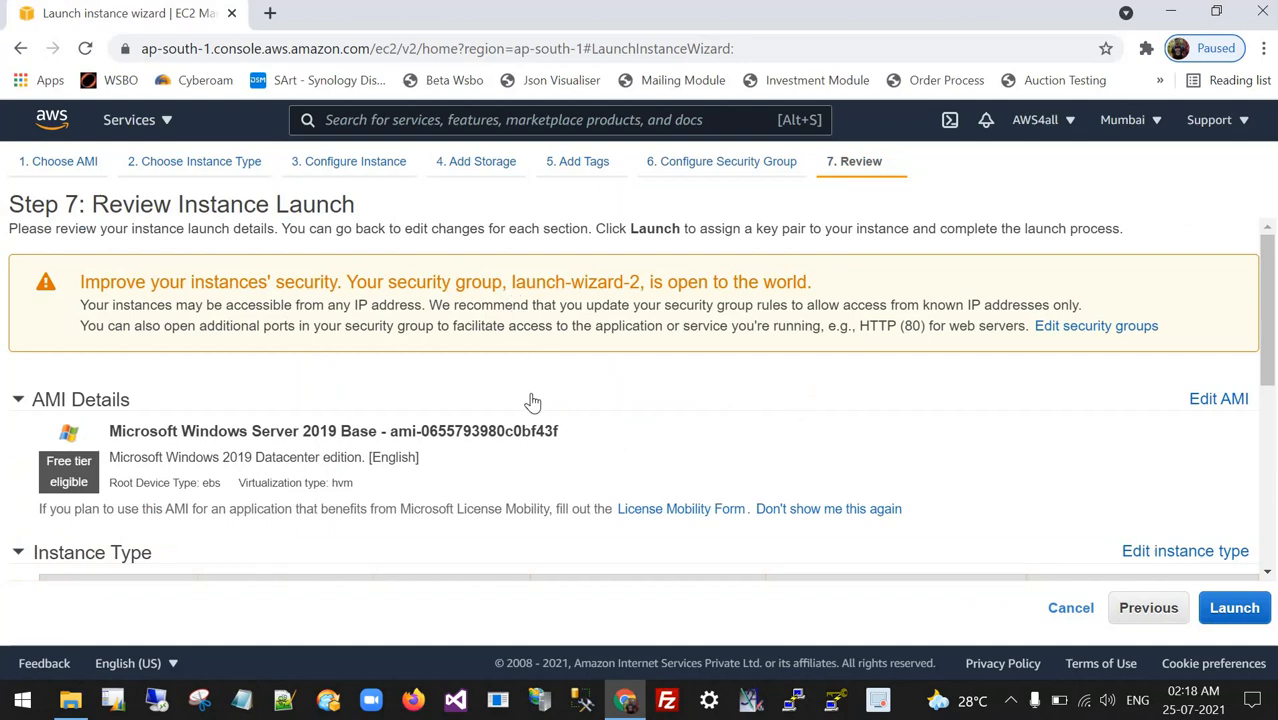
- Review the launch summary, including the AMI, instance type, security group, and the expanded instance details, storage and tags sections
{"action": "scroll", "coordinate": [380, 390], "scroll_direction": "down", "scroll_amount": 2}
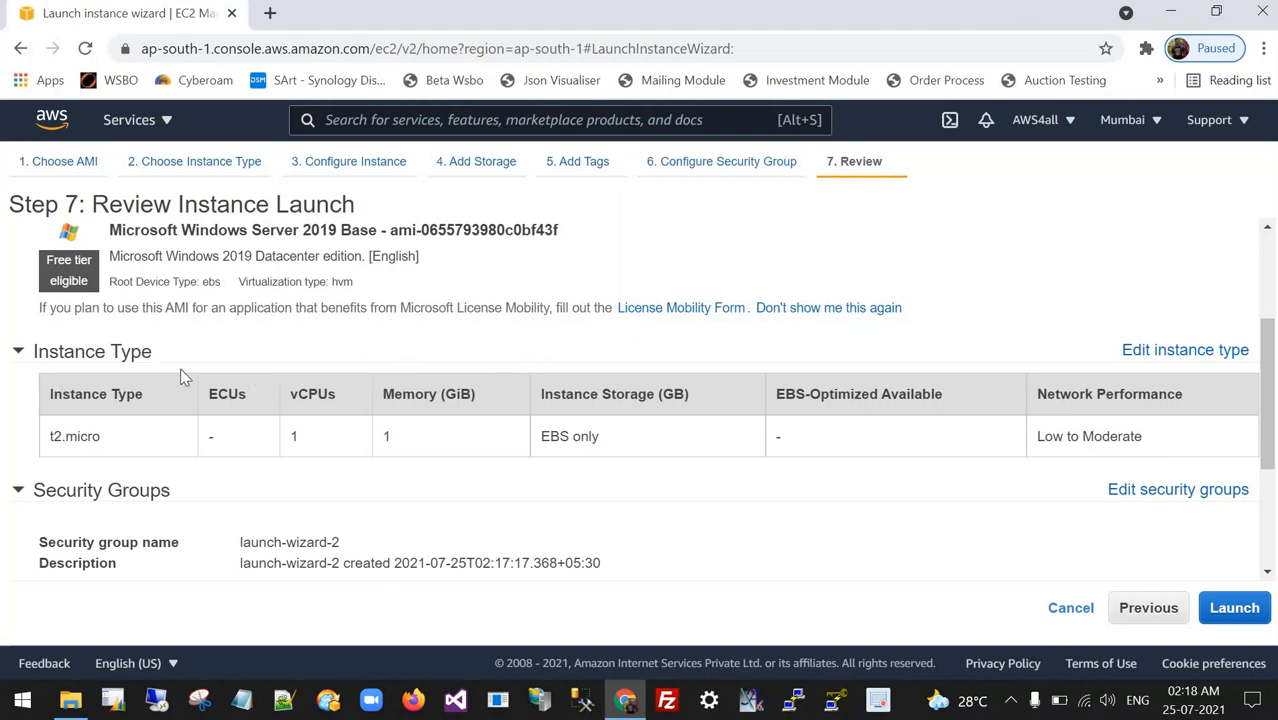
{"action": "scroll", "coordinate": [242, 416], "scroll_direction": "up", "scroll_amount": 1}
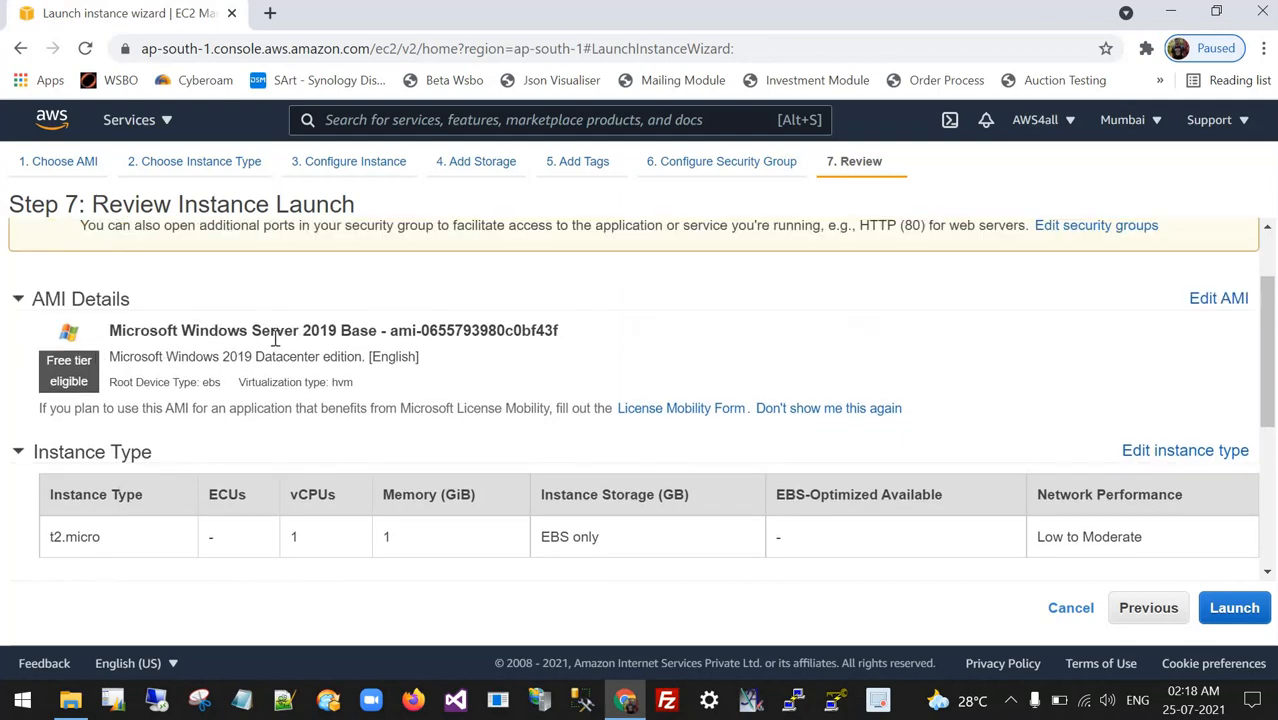
{"action": "scroll", "coordinate": [112, 427], "scroll_direction": "down", "scroll_amount": 2}
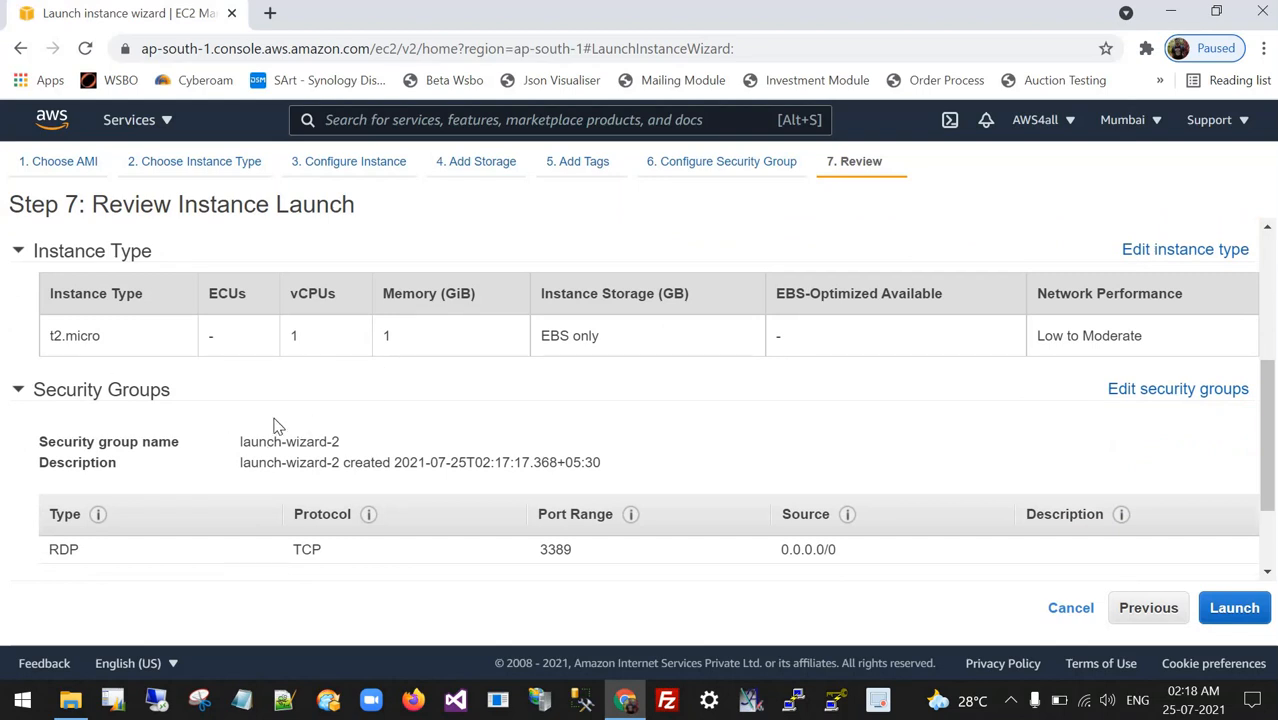
{"action": "scroll", "coordinate": [113, 413], "scroll_direction": "down", "scroll_amount": 1}
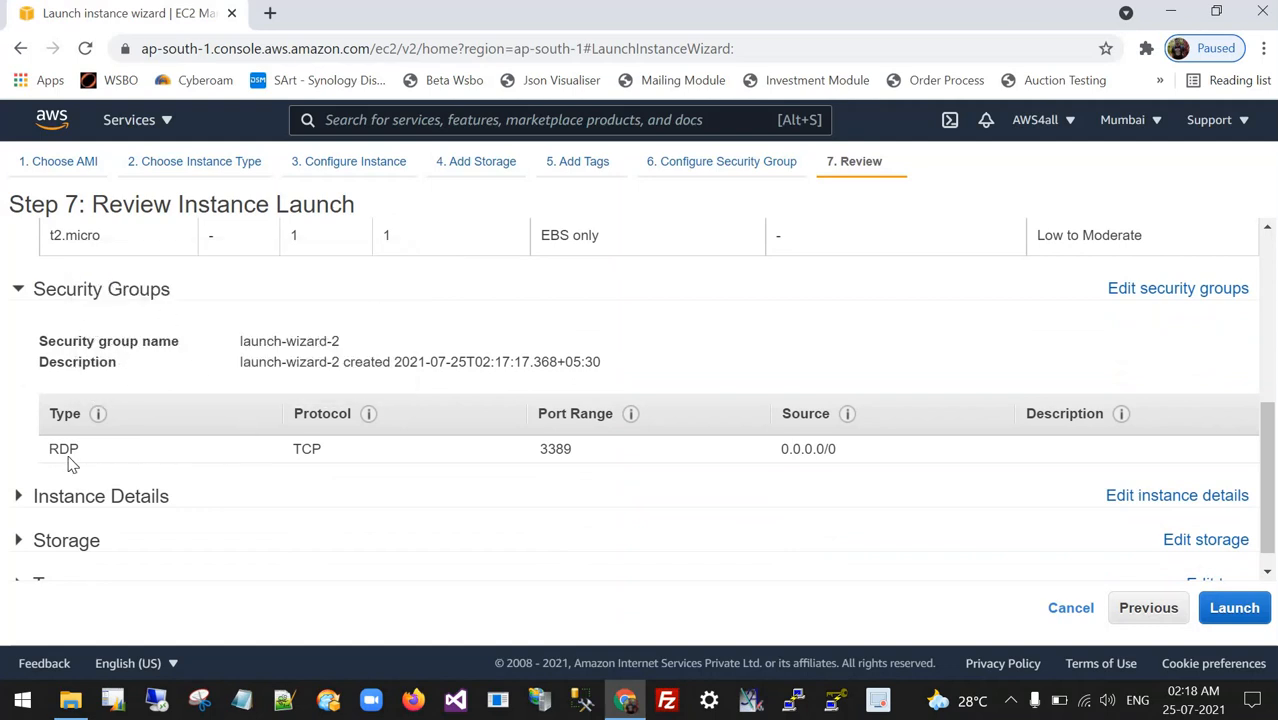
{"action": "double_click", "coordinate": [150, 463]}
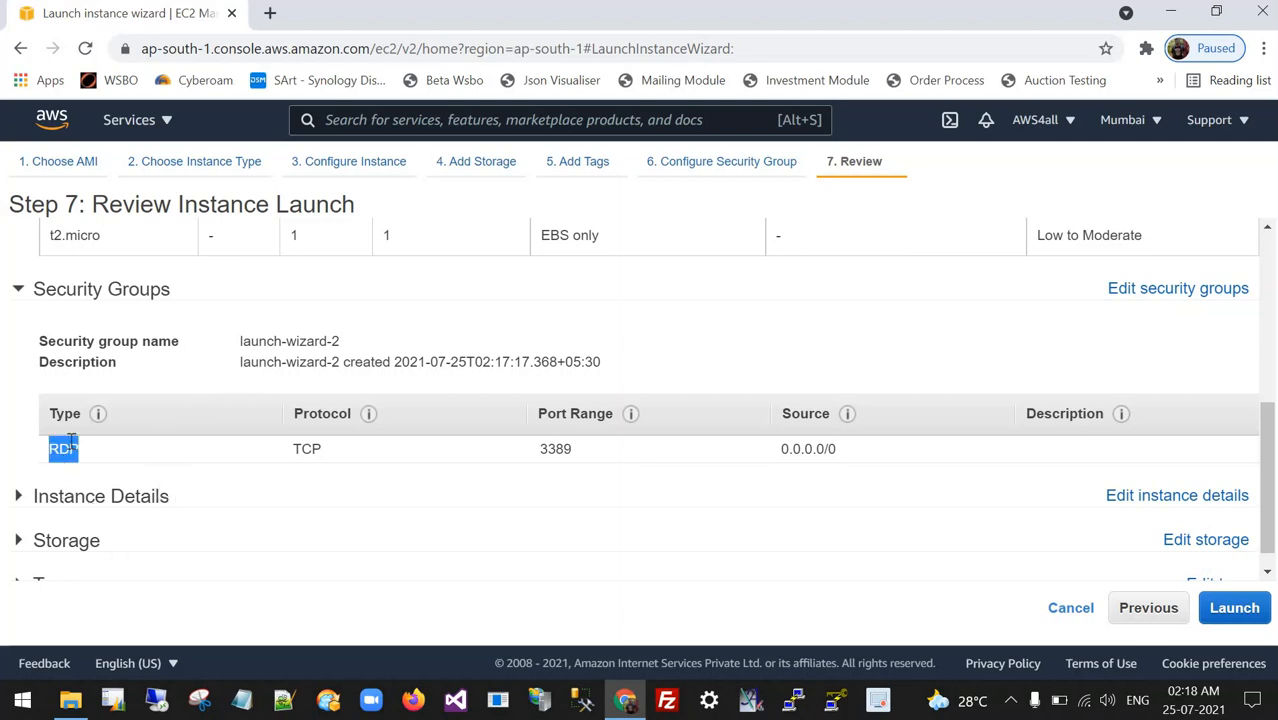
{"action": "scroll", "coordinate": [90, 487], "scroll_direction": "down", "scroll_amount": 1}
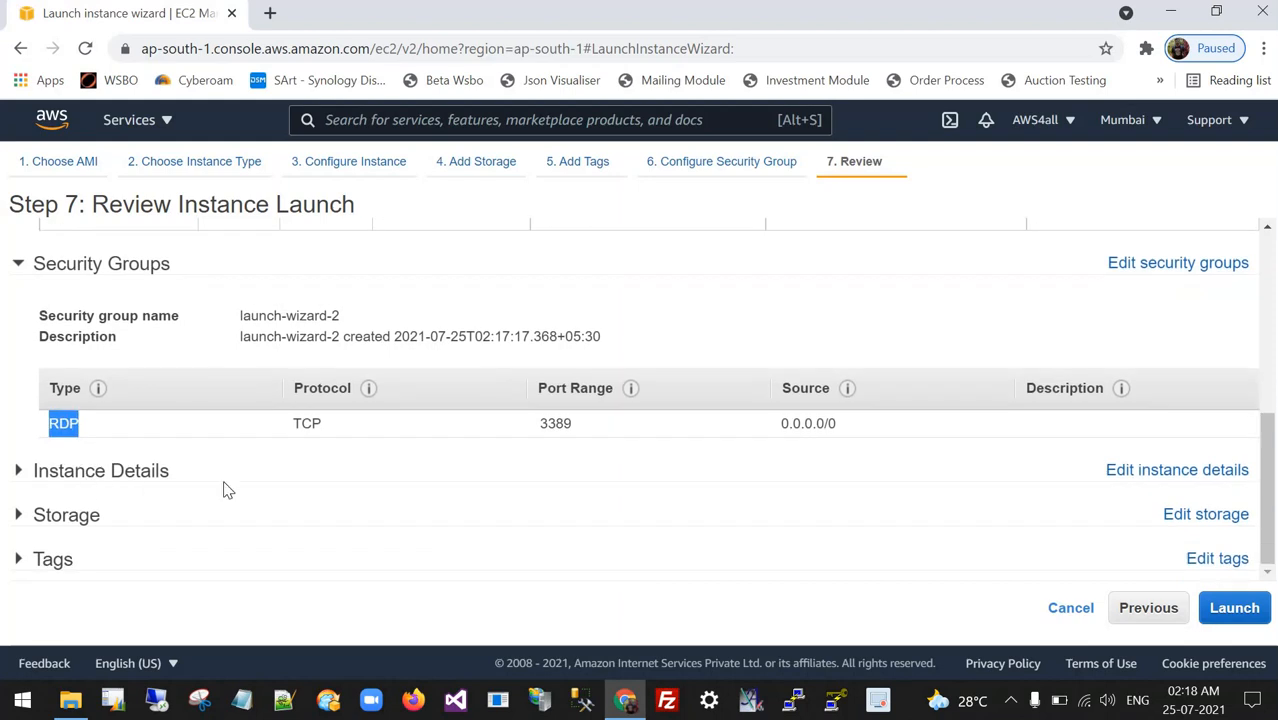
{"action": "left_click", "coordinate": [225, 488]}
{"action": "scroll", "coordinate": [355, 475], "scroll_direction": "down", "scroll_amount": 2}
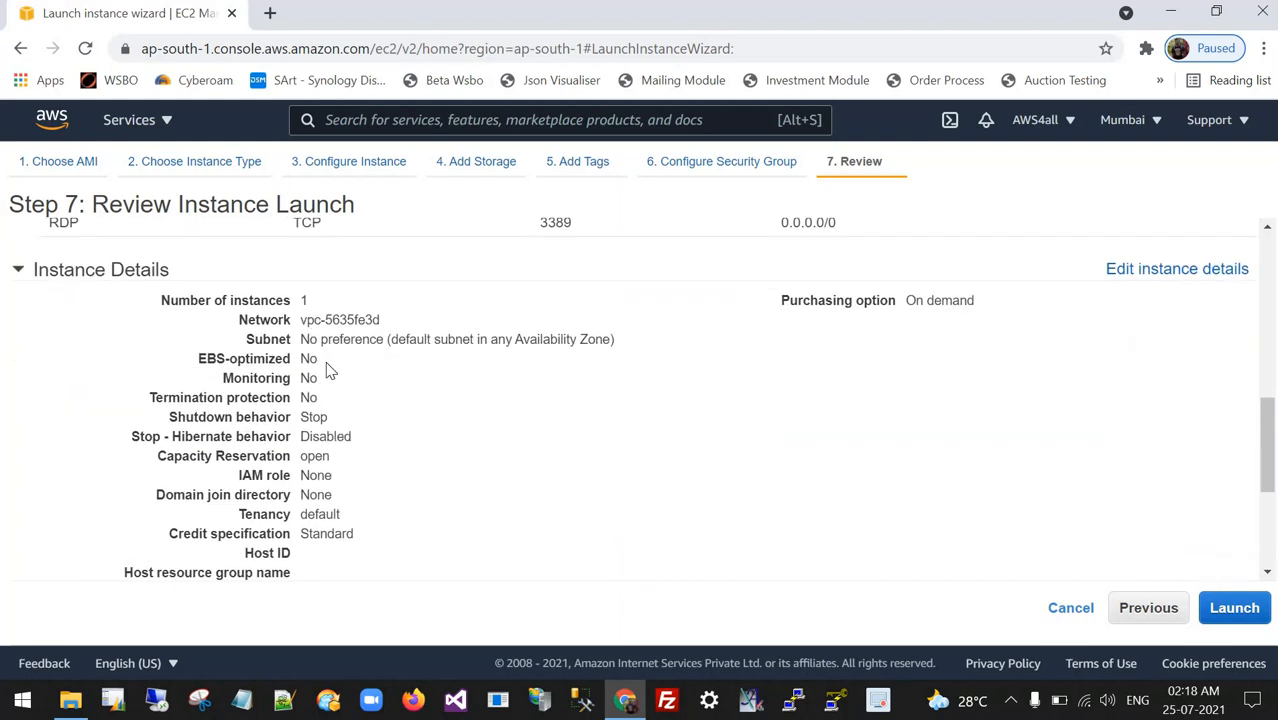
{"action": "scroll", "coordinate": [340, 335], "scroll_direction": "down", "scroll_amount": 1}
{"action": "scroll", "coordinate": [250, 480], "scroll_direction": "down", "scroll_amount": 2}
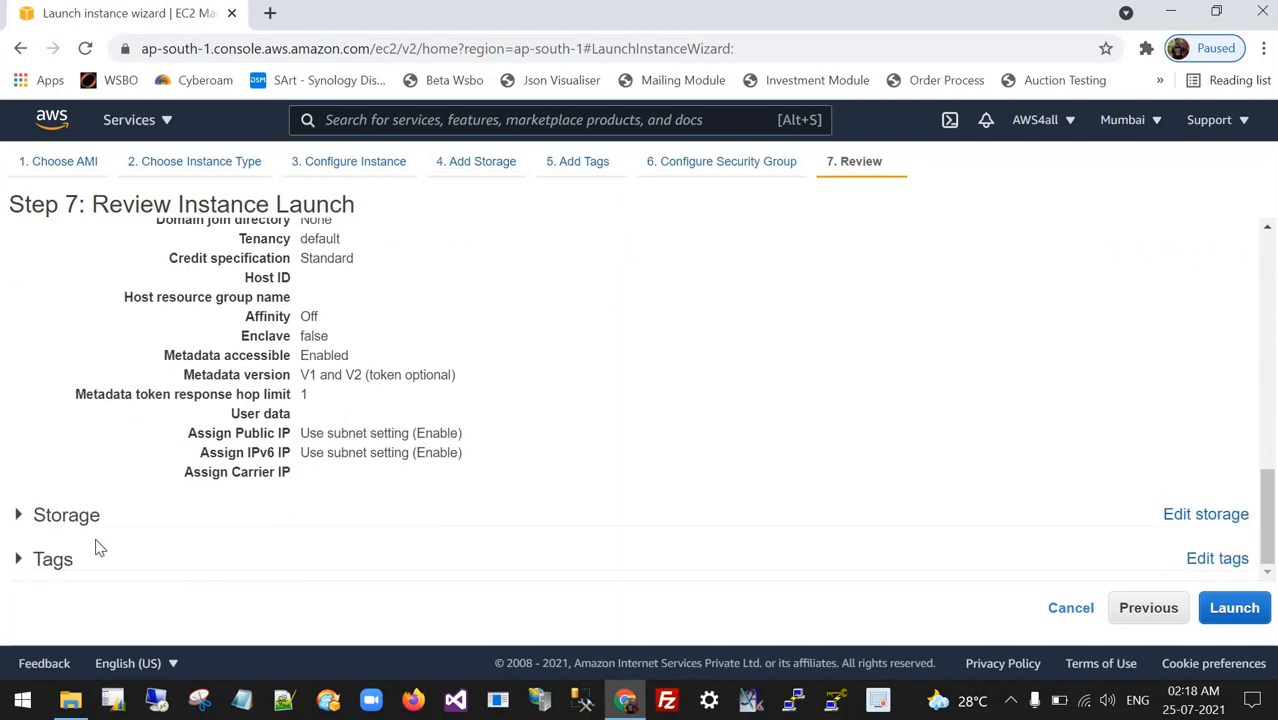
{"action": "left_click", "coordinate": [68, 520]}
{"action": "scroll", "coordinate": [507, 525], "scroll_direction": "down", "scroll_amount": 1}
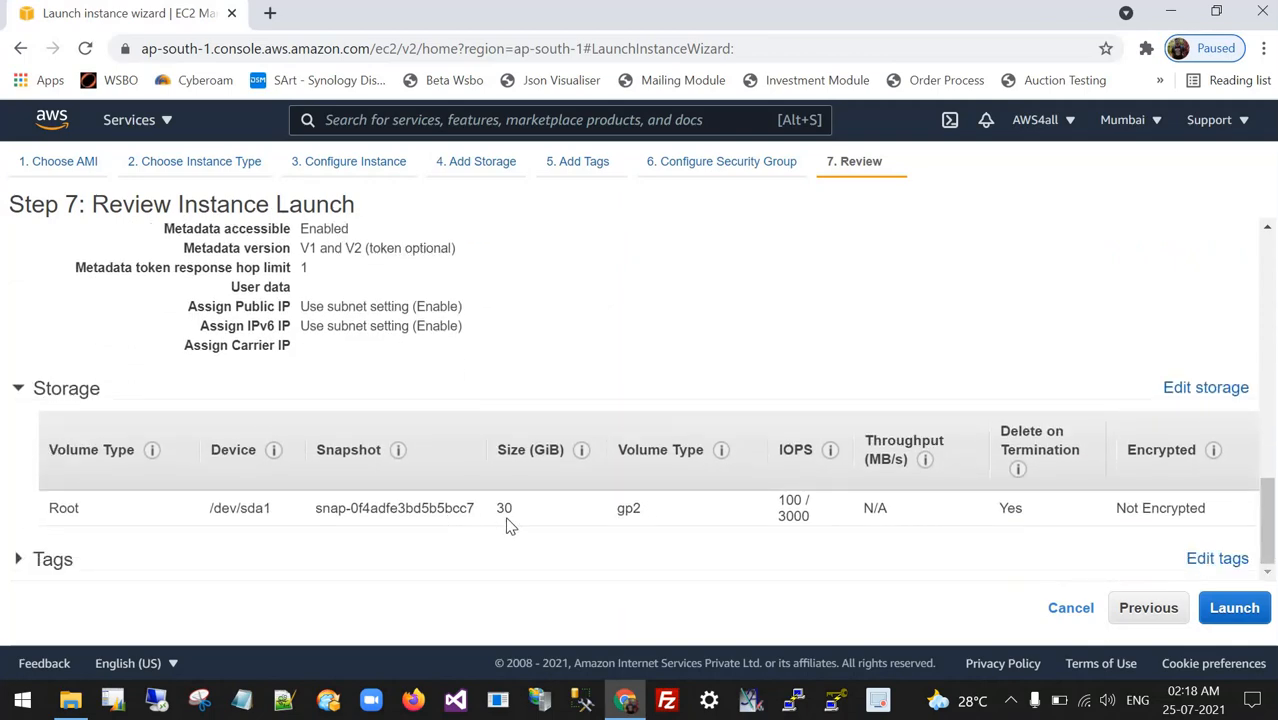
{"action": "left_click", "coordinate": [57, 567]}
{"action": "scroll", "coordinate": [1010, 540], "scroll_direction": "down", "scroll_amount": 1}
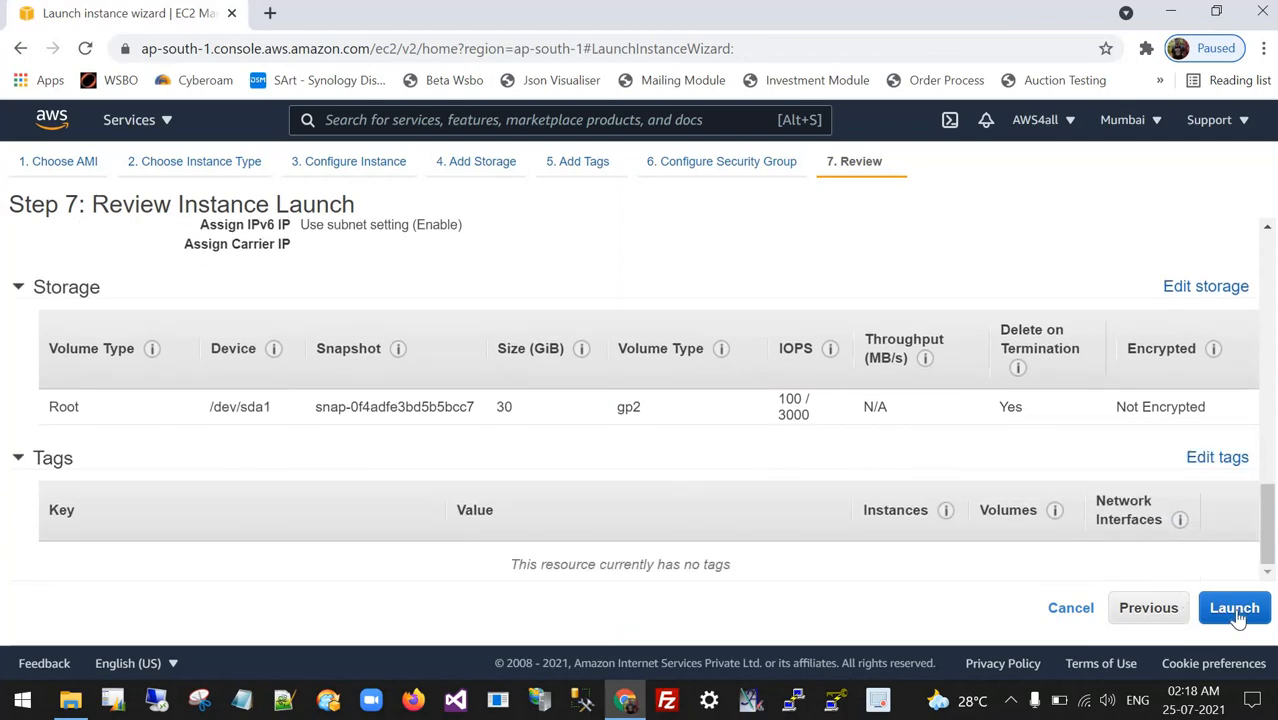
- Launch the instance and try to create and download a new key pair named Win1
{"action": "left_click", "coordinate": [1233, 608]}
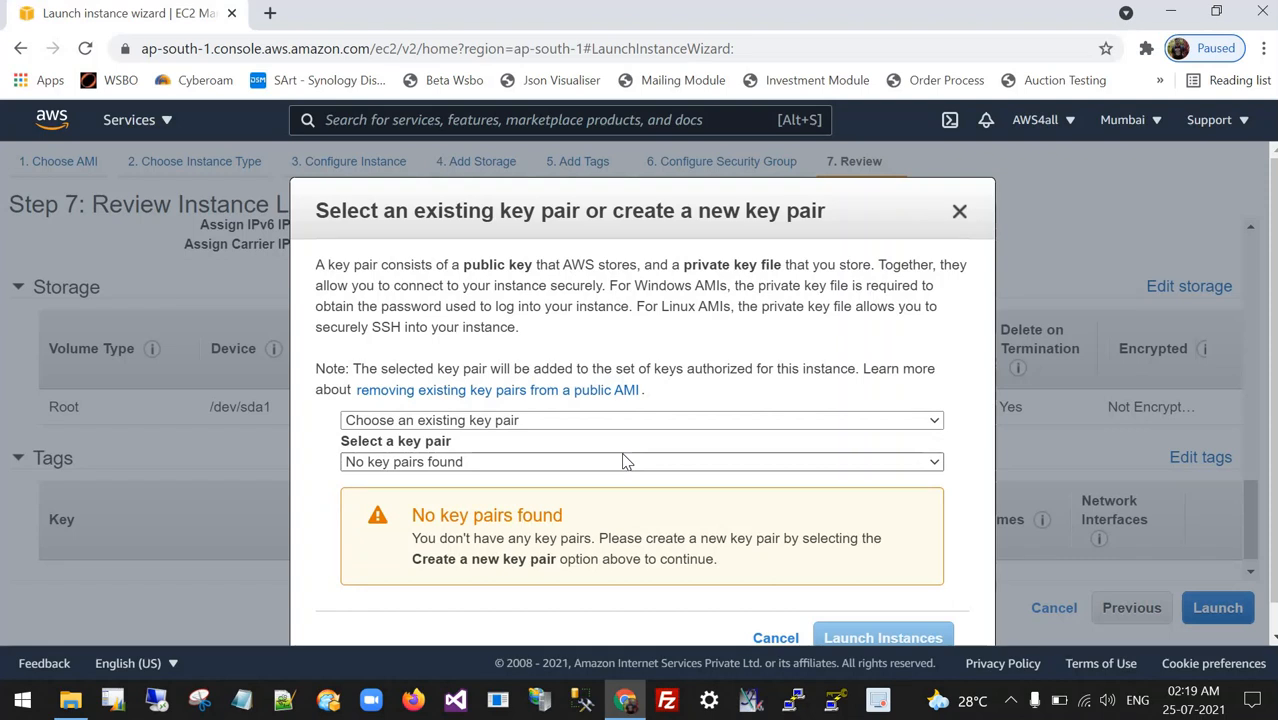
{"action": "left_click", "coordinate": [735, 428]}
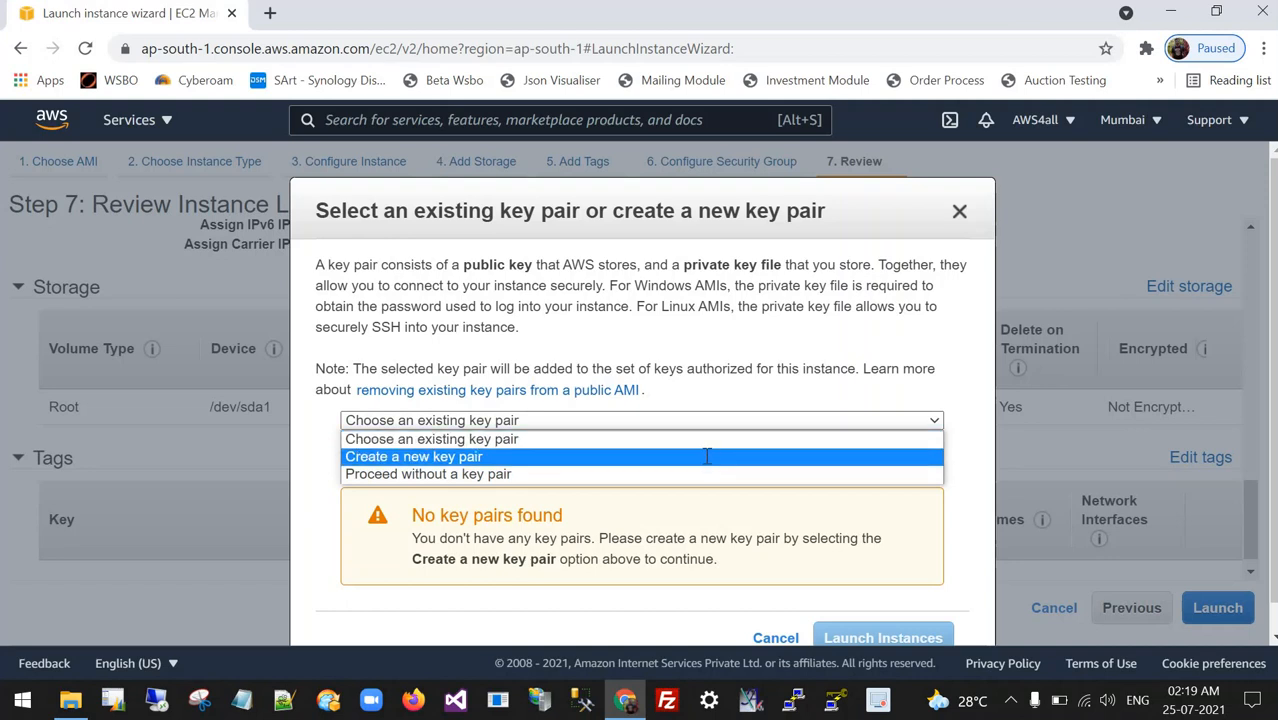
{"action": "left_click", "coordinate": [707, 456]}
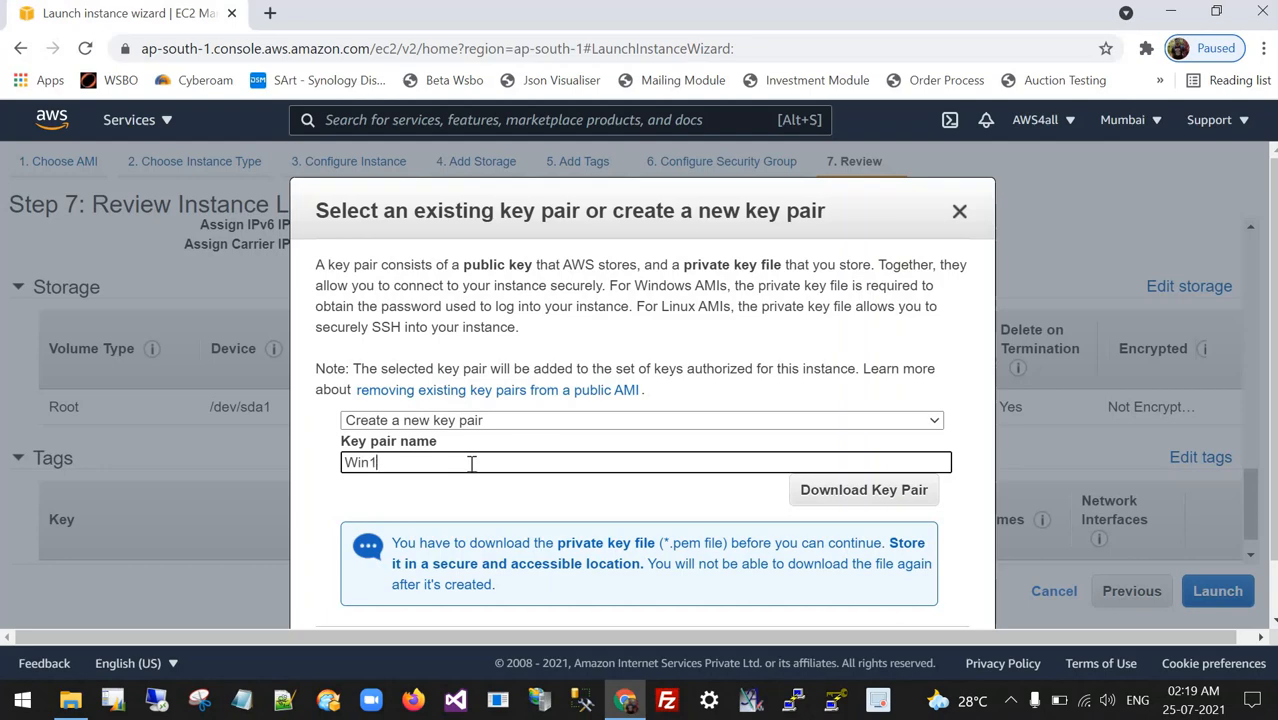
{"action": "left_click", "coordinate": [851, 503]}
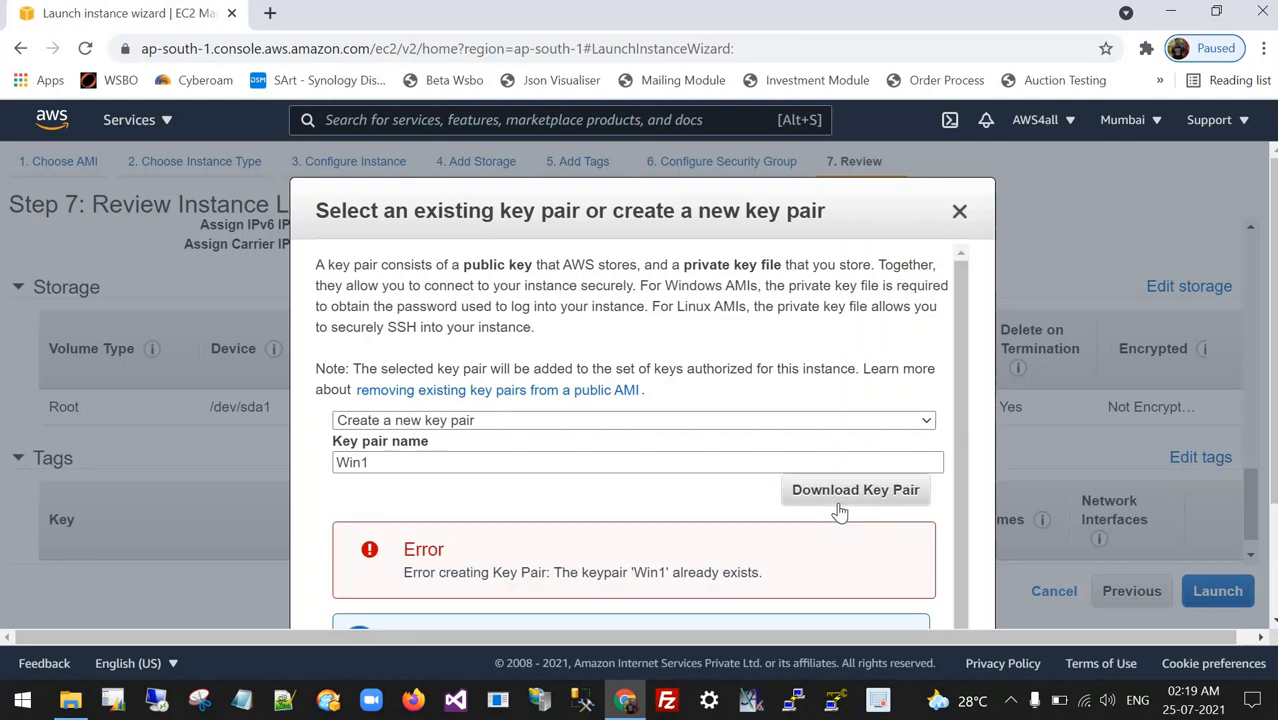
- Name the new key pair WindowsKey1 and download its private key file WindowsKey1.pem to the Desktop
{"action": "left_click", "coordinate": [399, 460]}
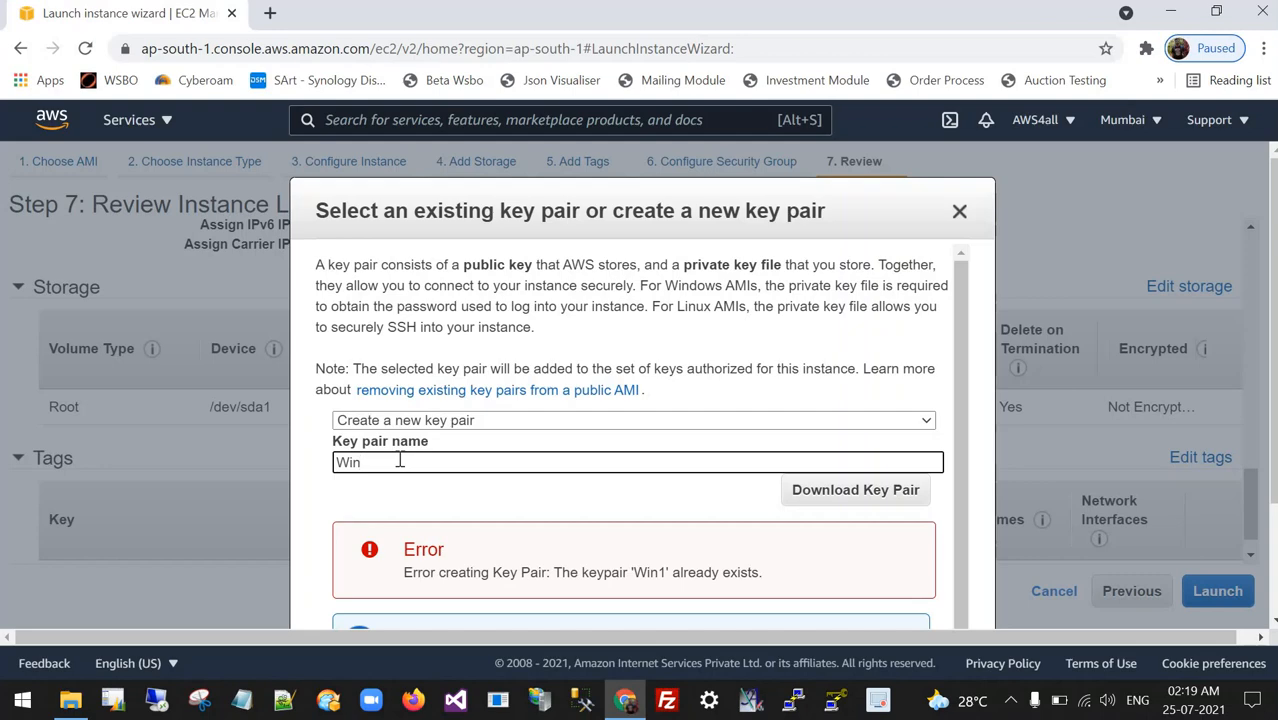
{"action": "type", "text": "dows"}
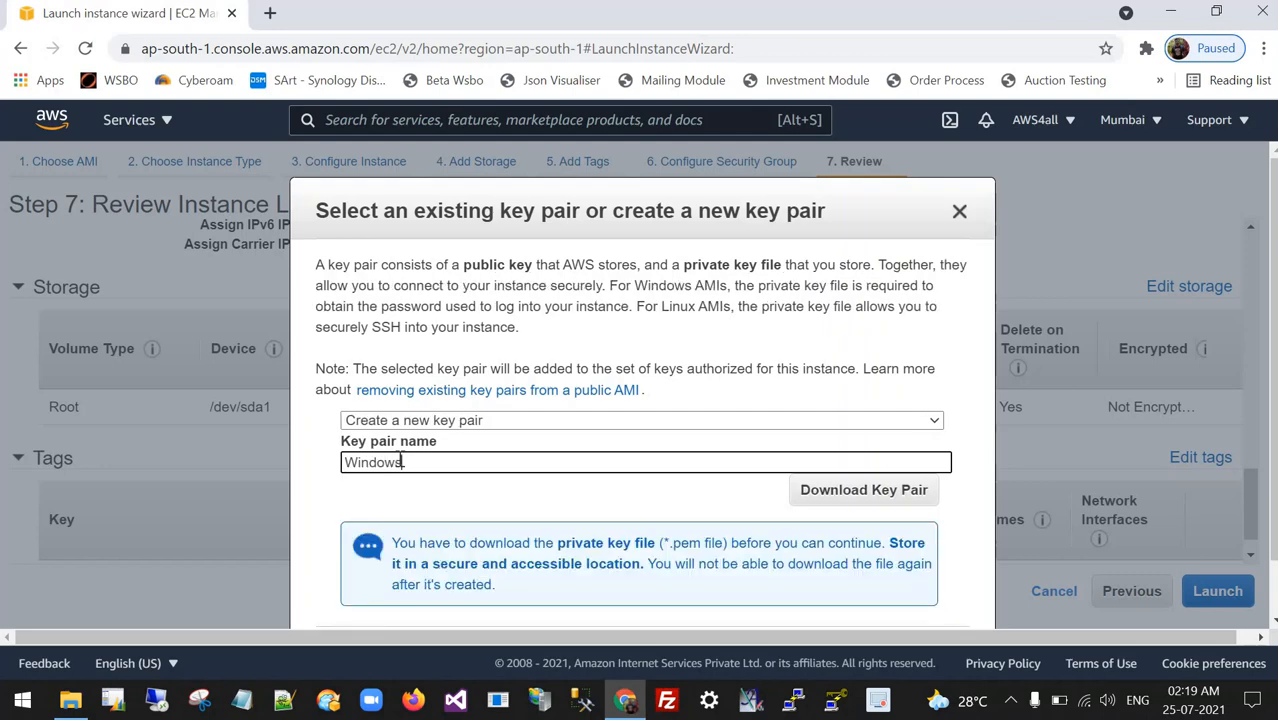
{"action": "scroll", "coordinate": [1000, 415], "scroll_direction": "down", "scroll_amount": 1}
{"action": "scroll", "coordinate": [978, 451], "scroll_direction": "up", "scroll_amount": 1}
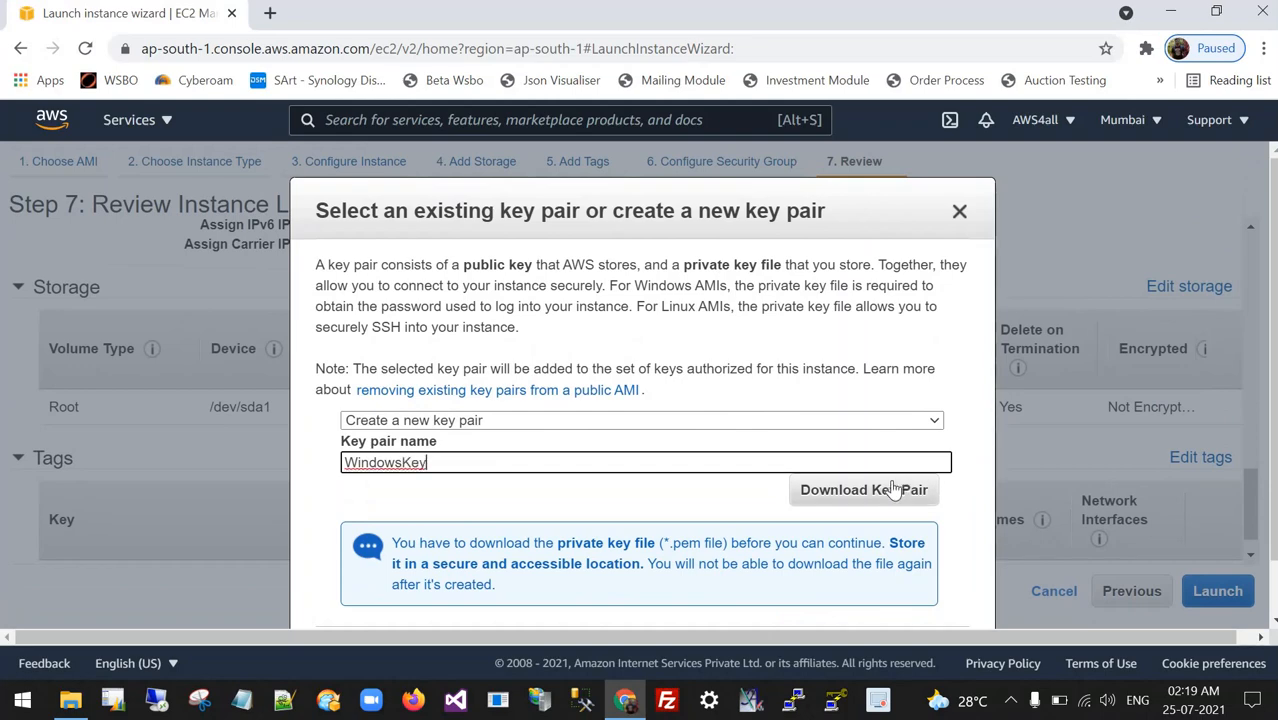
{"action": "type", "text": "1"}
{"action": "left_click", "coordinate": [887, 505]}
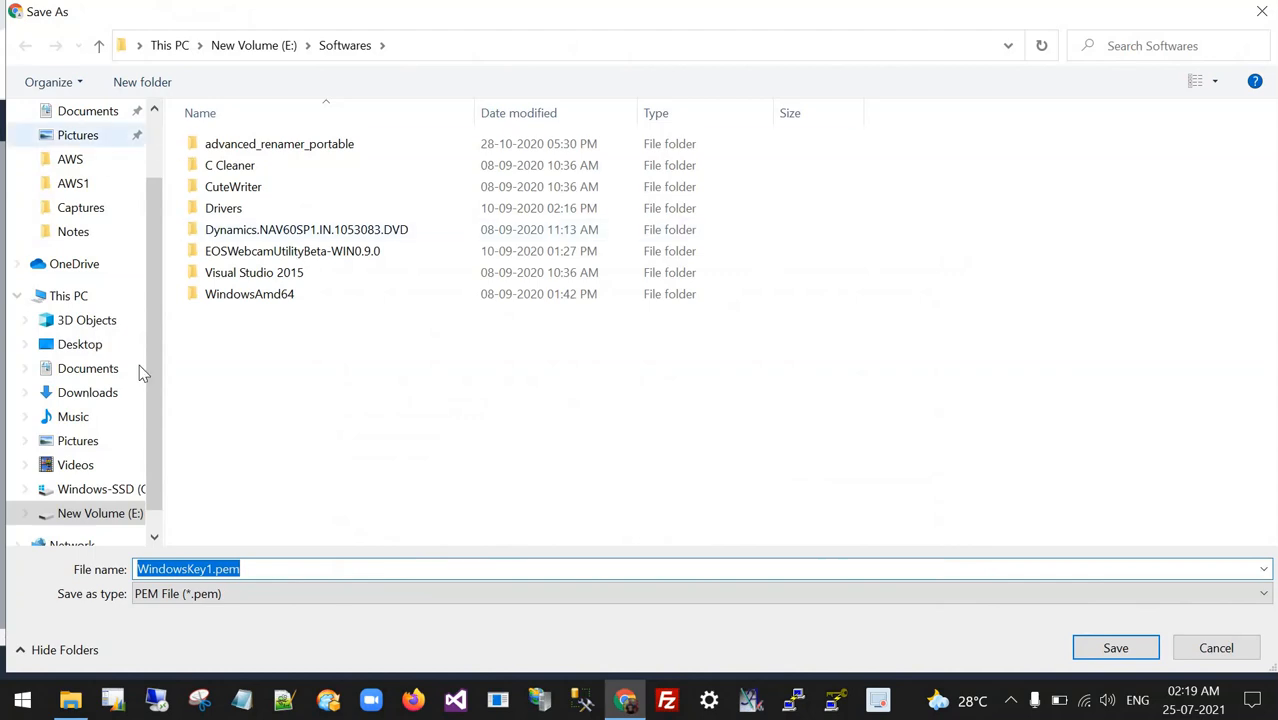
{"action": "scroll", "coordinate": [141, 332], "scroll_direction": "up", "scroll_amount": 2}
{"action": "left_click", "coordinate": [95, 158]}
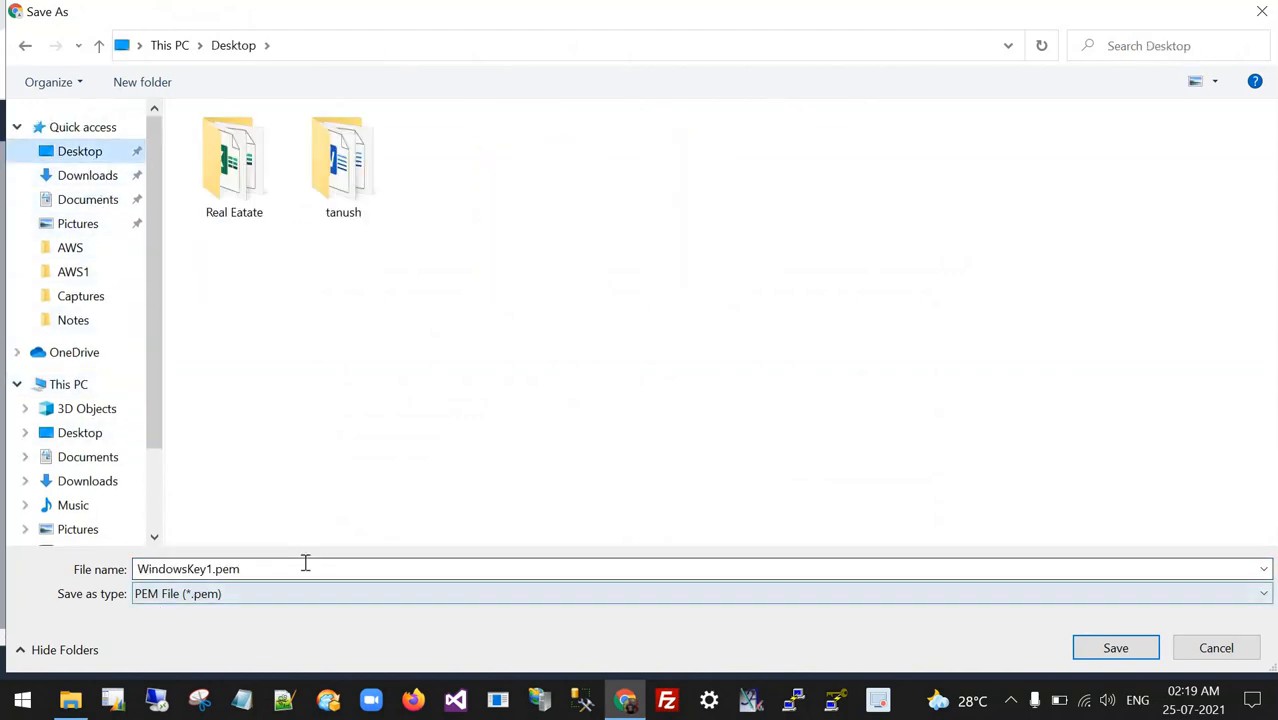
{"action": "left_click", "coordinate": [1115, 650]}
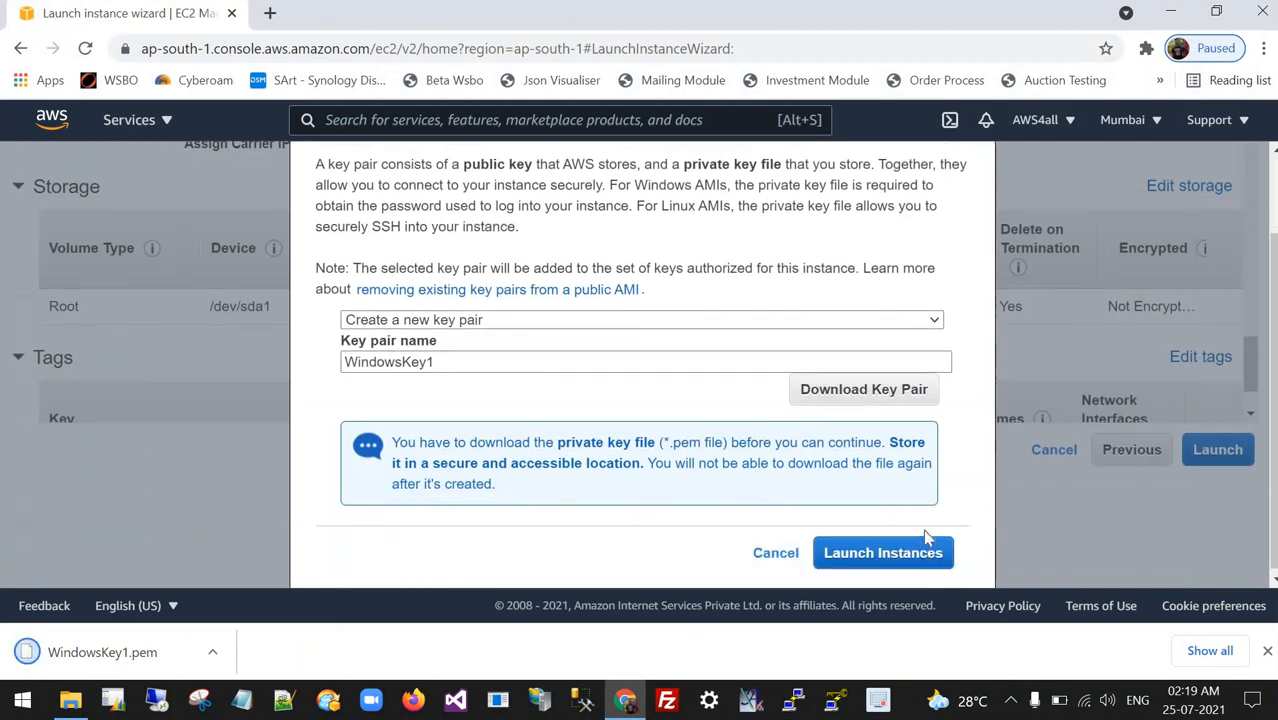
- Launch the instance with the new key pair and open the instances list from the launch status page
{"action": "scroll", "coordinate": [915, 490], "scroll_direction": "down", "scroll_amount": 2}
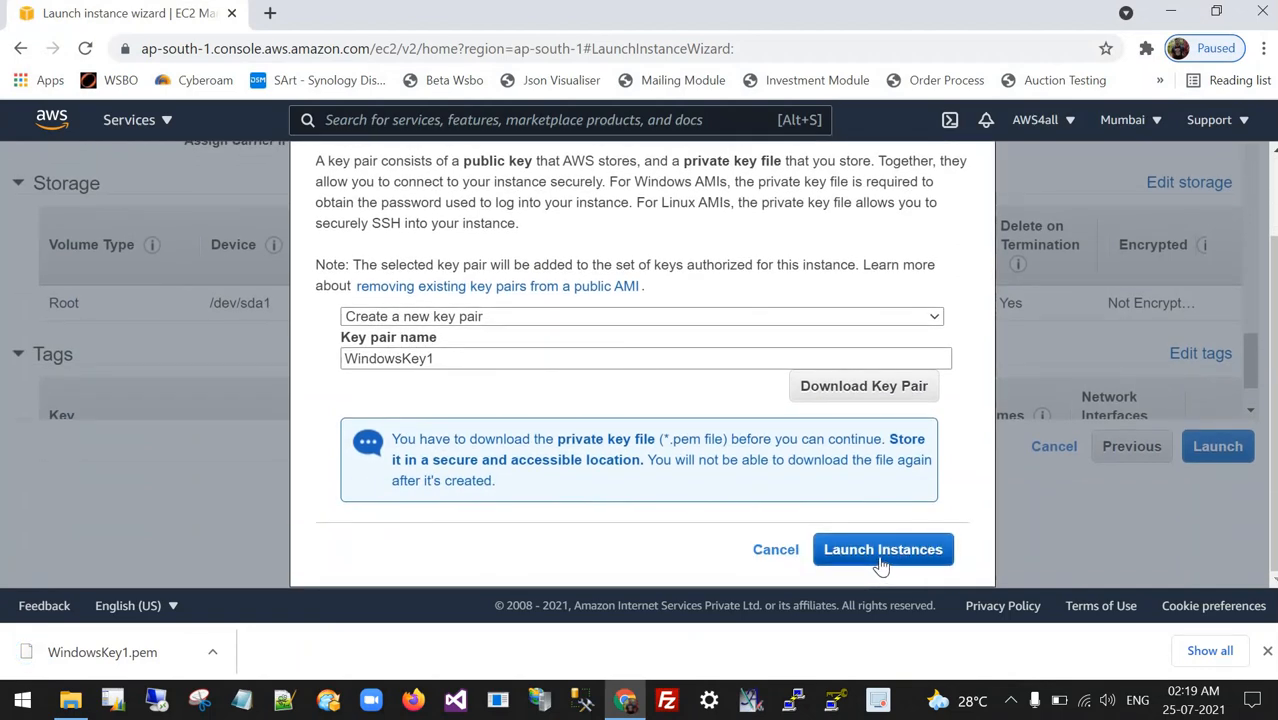
{"action": "left_click", "coordinate": [884, 552]}
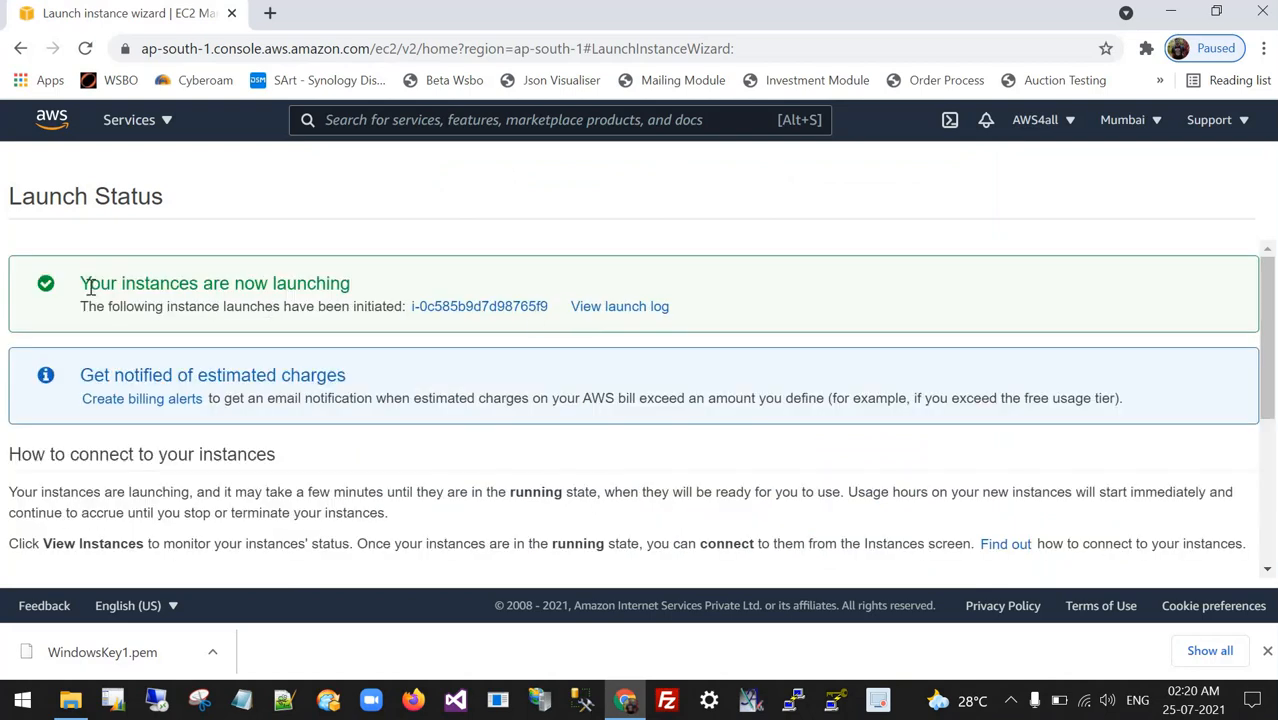
{"action": "left_click_drag", "start_coordinate": [89, 283], "coordinate": [331, 284]}
{"action": "scroll", "coordinate": [617, 385], "scroll_direction": "down", "scroll_amount": 3}
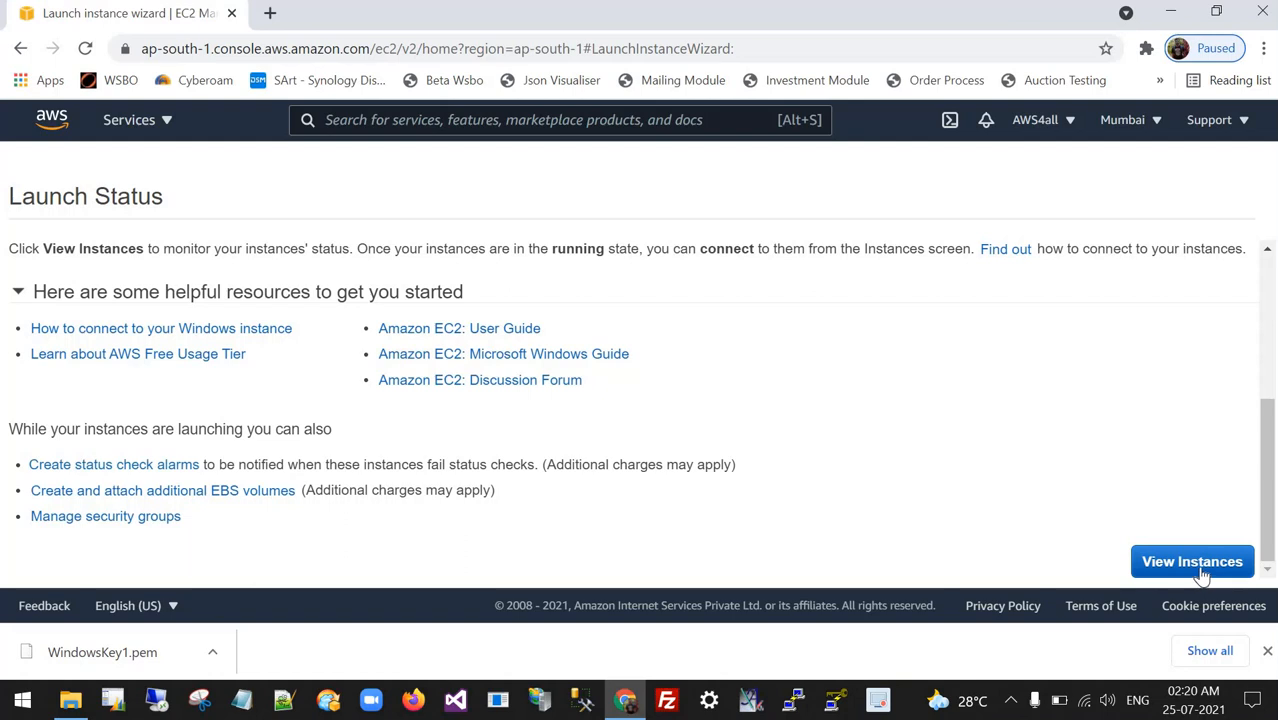
{"action": "left_click", "coordinate": [1200, 574]}
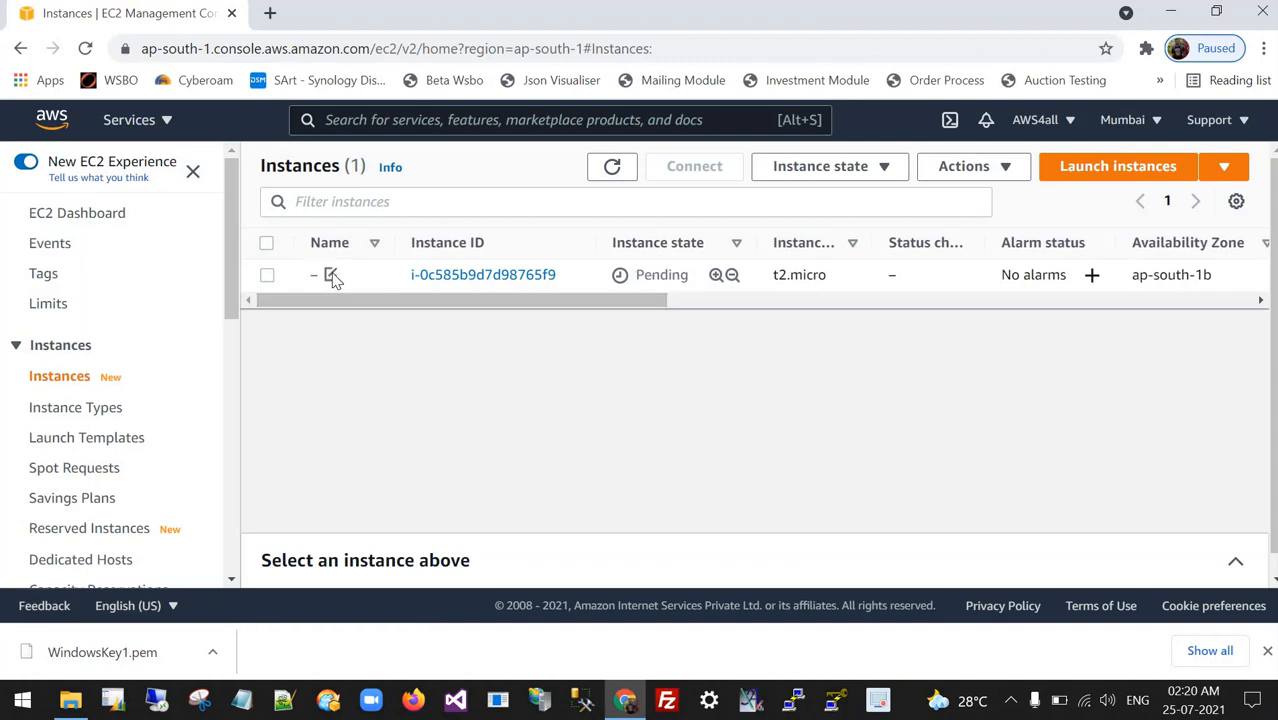
- Name the newly launched t2.micro instance Windows
{"action": "left_click", "coordinate": [331, 276]}
{"action": "left_click", "coordinate": [437, 314]}
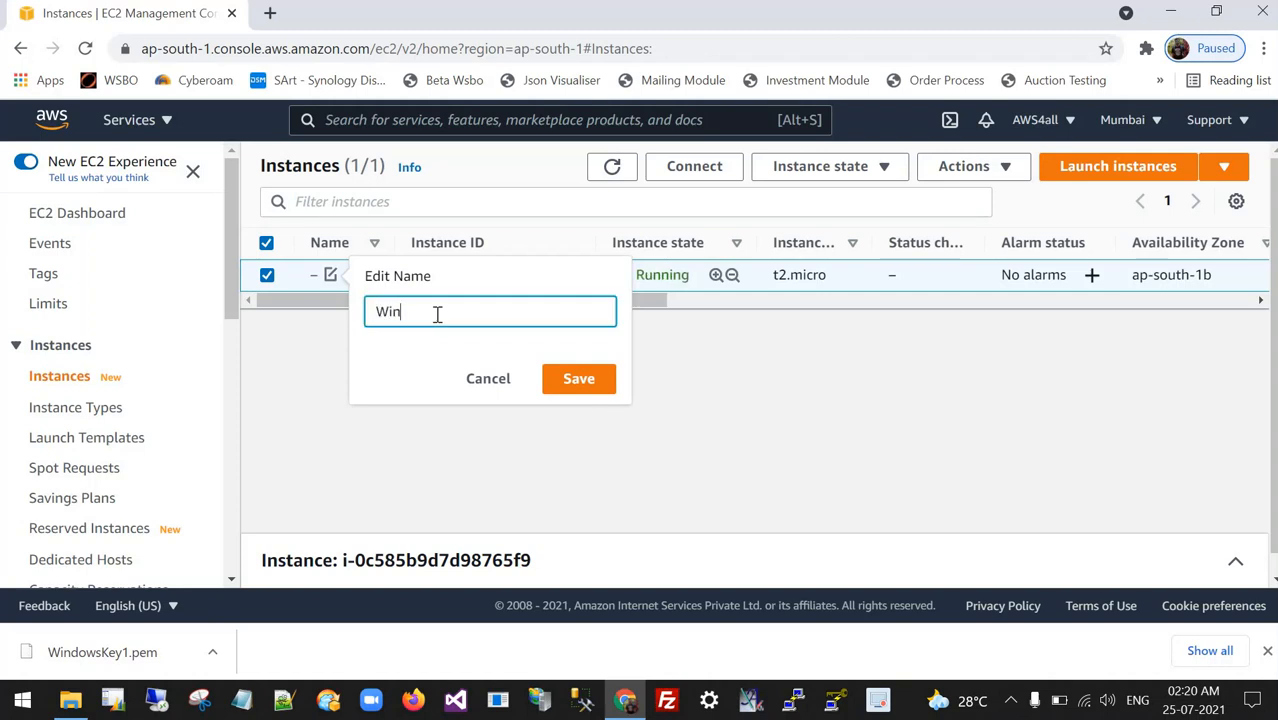
{"action": "type", "text": "Windows"}
{"action": "key", "text": "Return"}
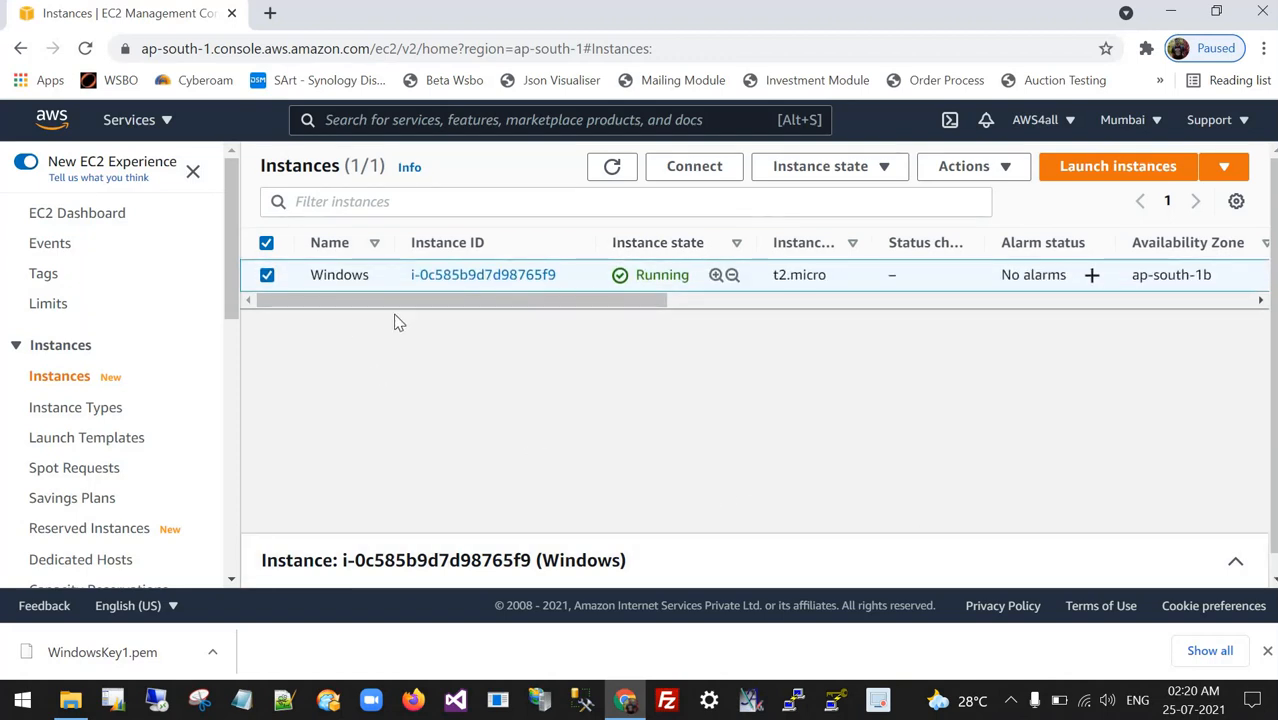
- Expand the details of the selected Windows instance and examine its summary, including the public and private IPv4 addresses
{"action": "left_click", "coordinate": [266, 276]}
{"action": "left_click", "coordinate": [266, 276]}
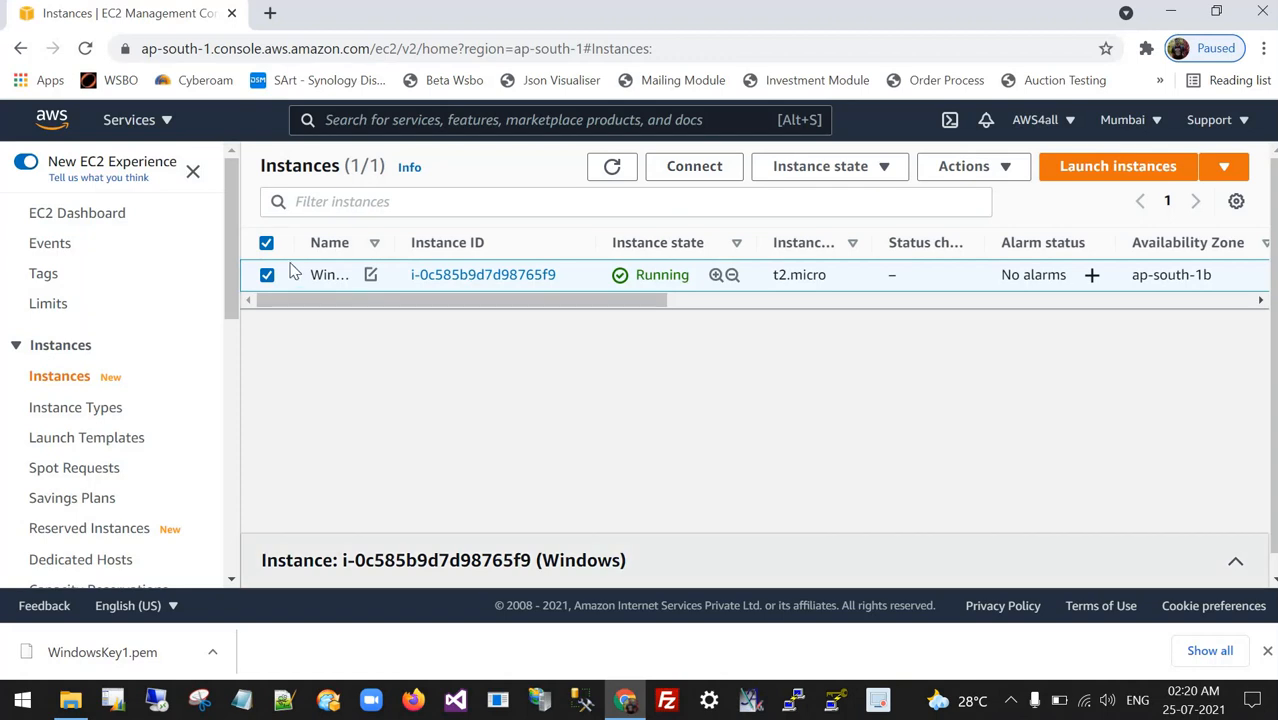
{"action": "left_click", "coordinate": [1234, 563]}
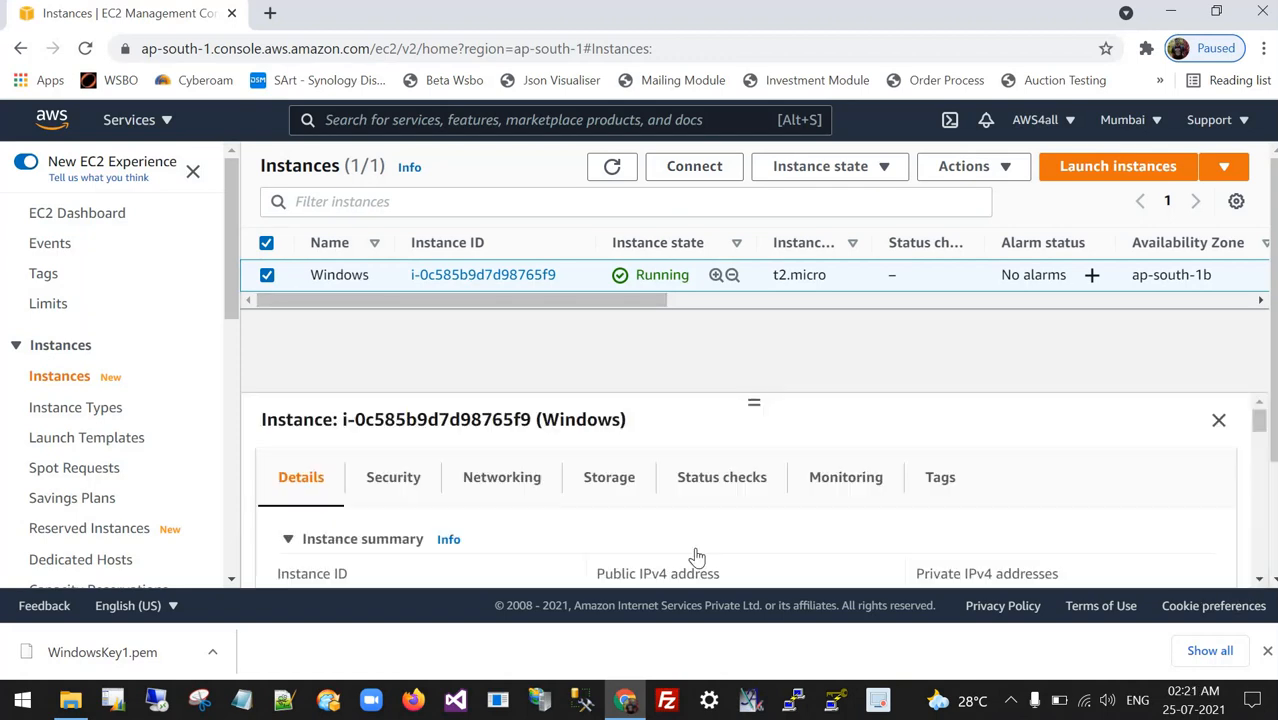
{"action": "scroll", "coordinate": [811, 520], "scroll_direction": "down", "scroll_amount": 1}
{"action": "scroll", "coordinate": [1060, 540], "scroll_direction": "up", "scroll_amount": 1}
{"action": "scroll", "coordinate": [324, 492], "scroll_direction": "down", "scroll_amount": 1}
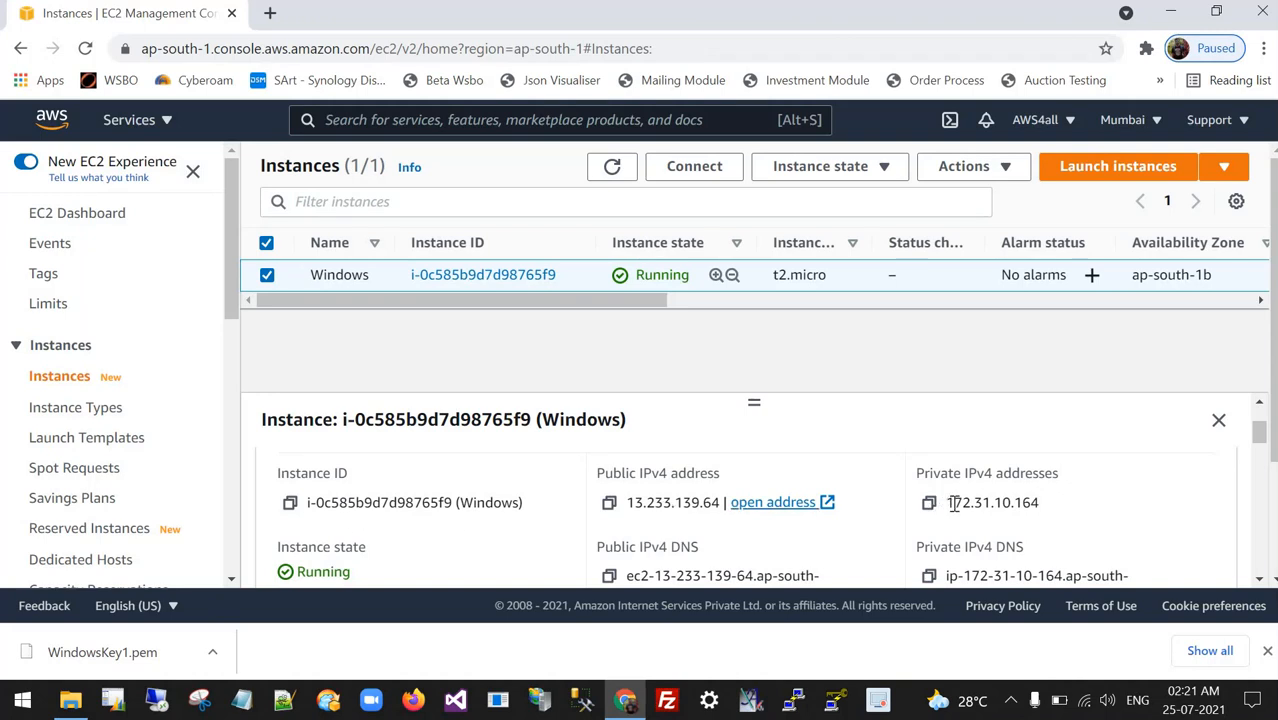
{"action": "scroll", "coordinate": [420, 505], "scroll_direction": "up", "scroll_amount": 1}
- Review the instance's security, networking and storage information, including its root device and block devices
{"action": "left_click", "coordinate": [393, 477]}
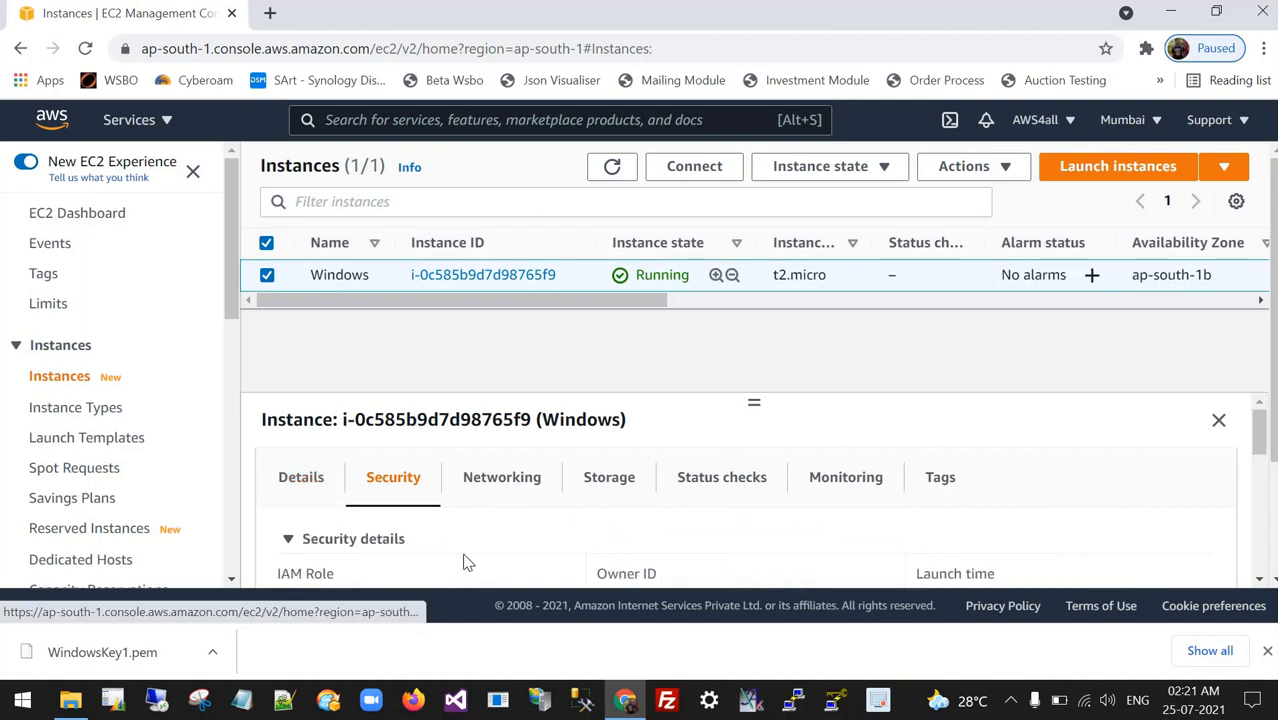
{"action": "left_click", "coordinate": [555, 488]}
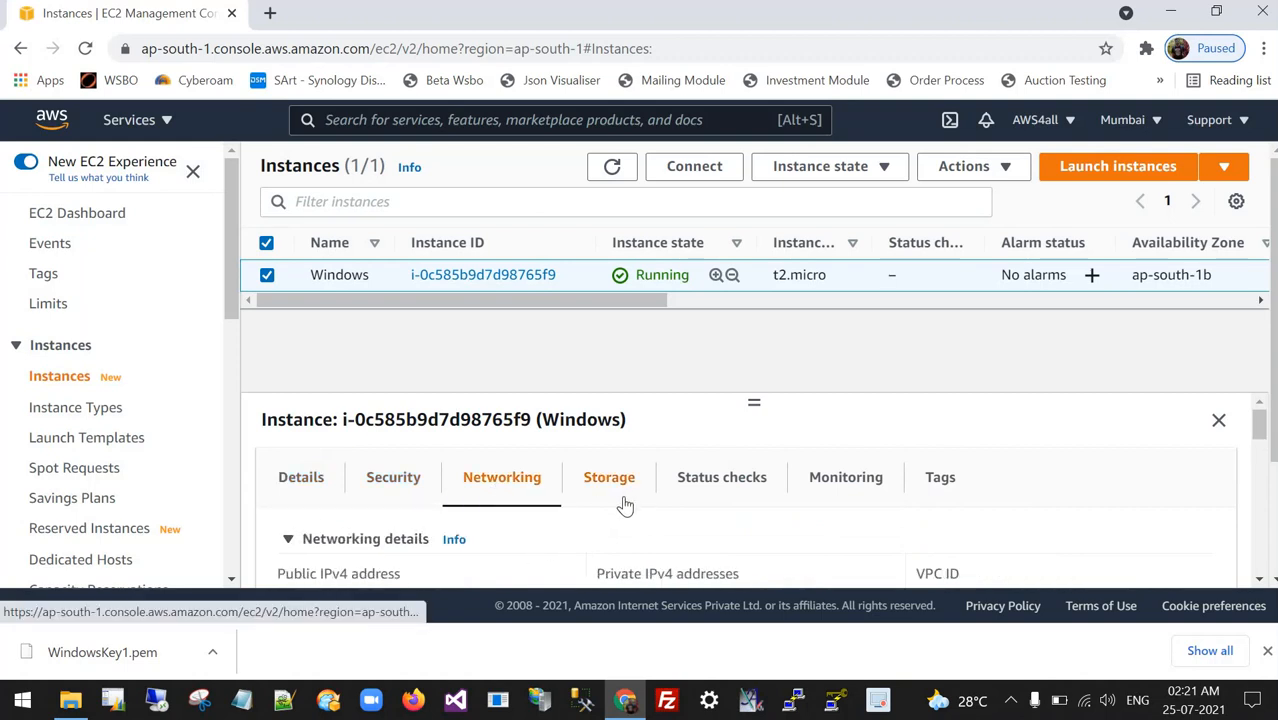
{"action": "scroll", "coordinate": [728, 540], "scroll_direction": "down", "scroll_amount": 2}
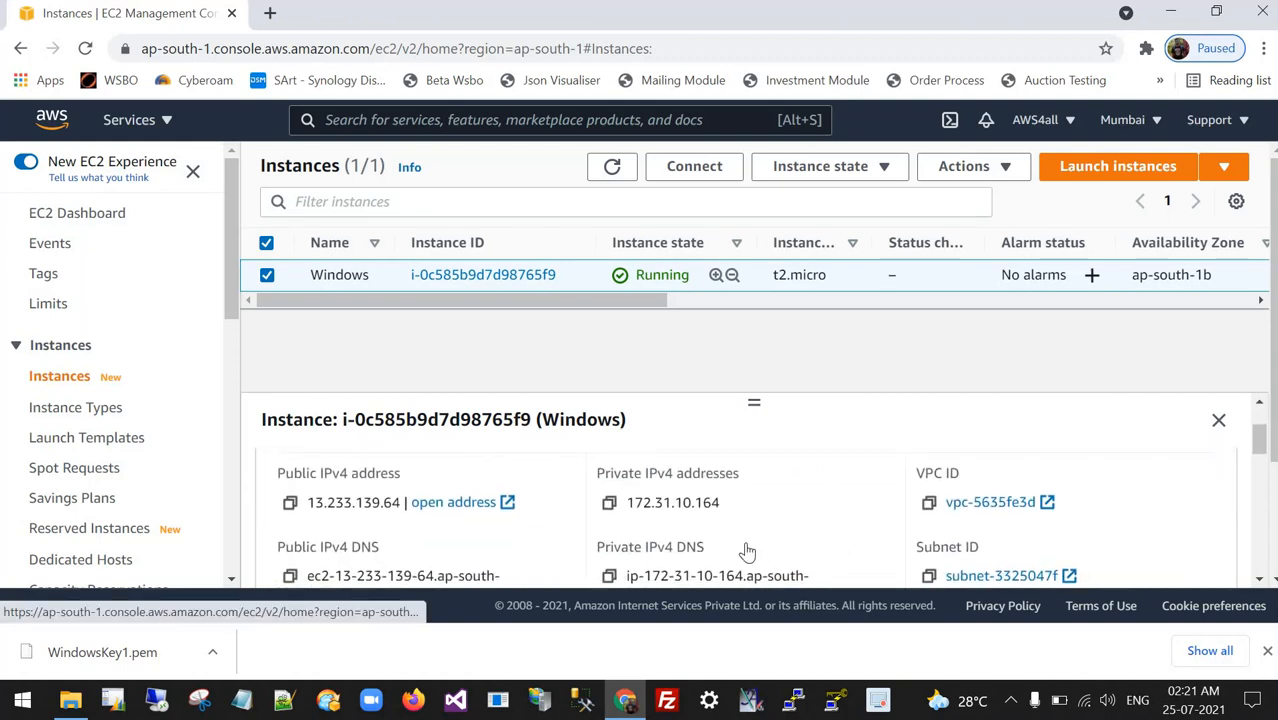
{"action": "scroll", "coordinate": [747, 540], "scroll_direction": "up", "scroll_amount": 2}
{"action": "left_click", "coordinate": [609, 485]}
{"action": "scroll", "coordinate": [541, 569], "scroll_direction": "down", "scroll_amount": 1}
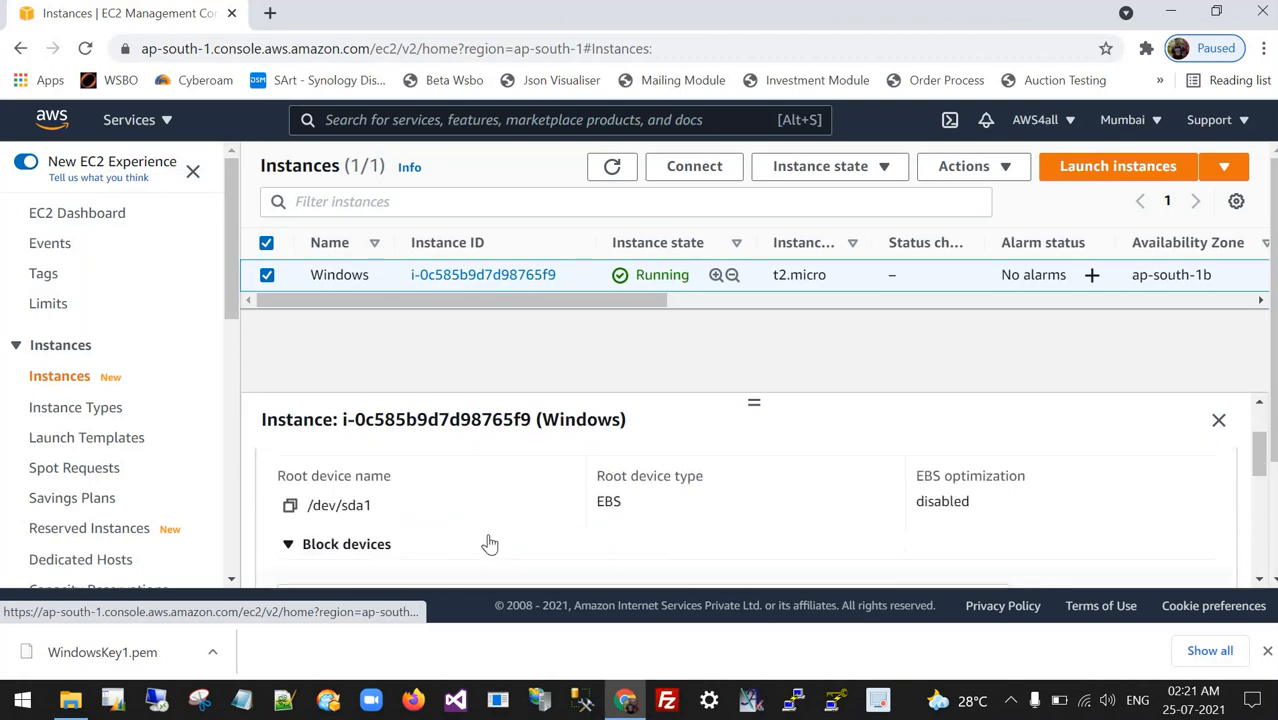
{"action": "scroll", "coordinate": [490, 540], "scroll_direction": "down", "scroll_amount": 1}
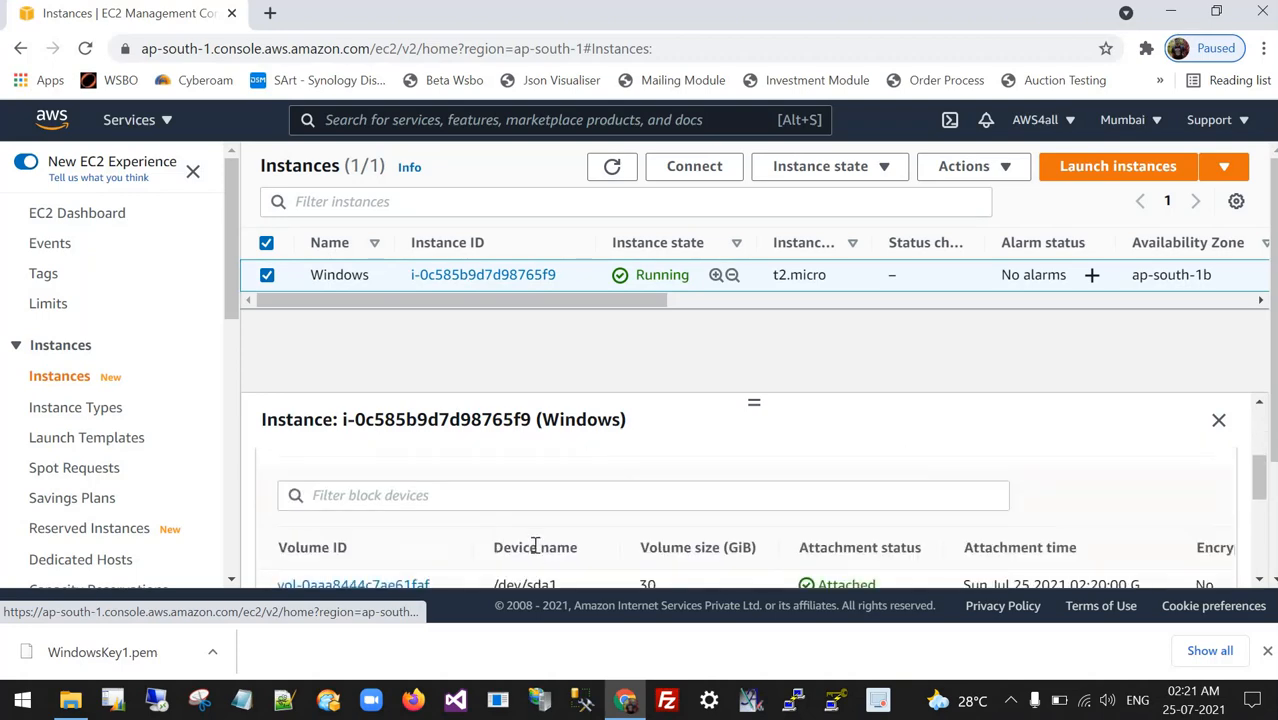
{"action": "scroll", "coordinate": [745, 513], "scroll_direction": "down", "scroll_amount": 1}
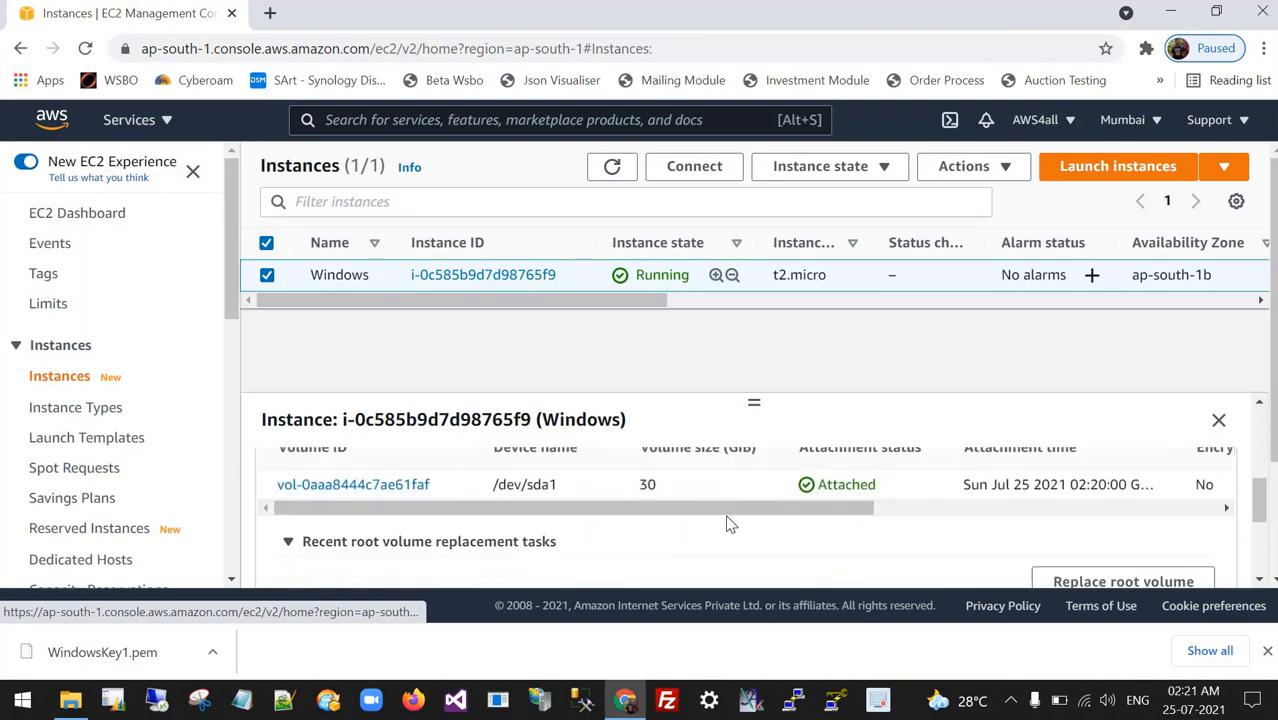
{"action": "scroll", "coordinate": [593, 451], "scroll_direction": "up", "scroll_amount": 3}
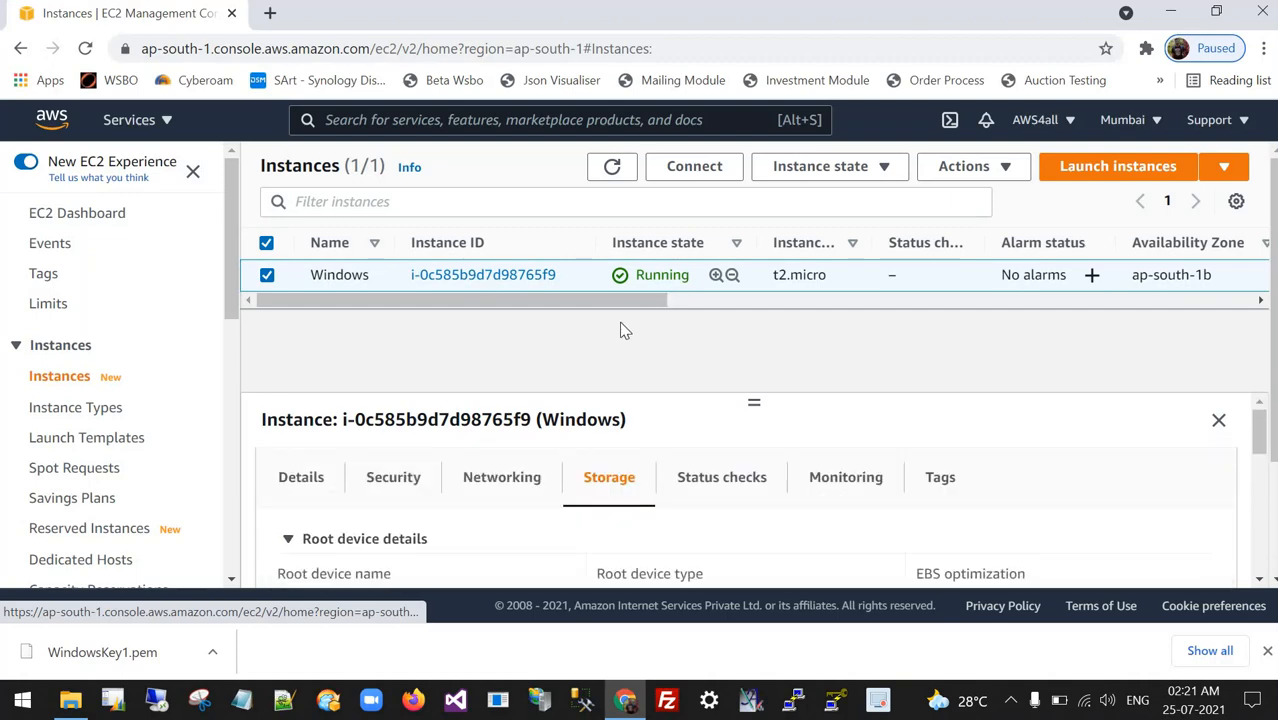
- Open the connection options for the Windows instance and show the RDP client connection details
{"action": "left_click", "coordinate": [702, 172]}
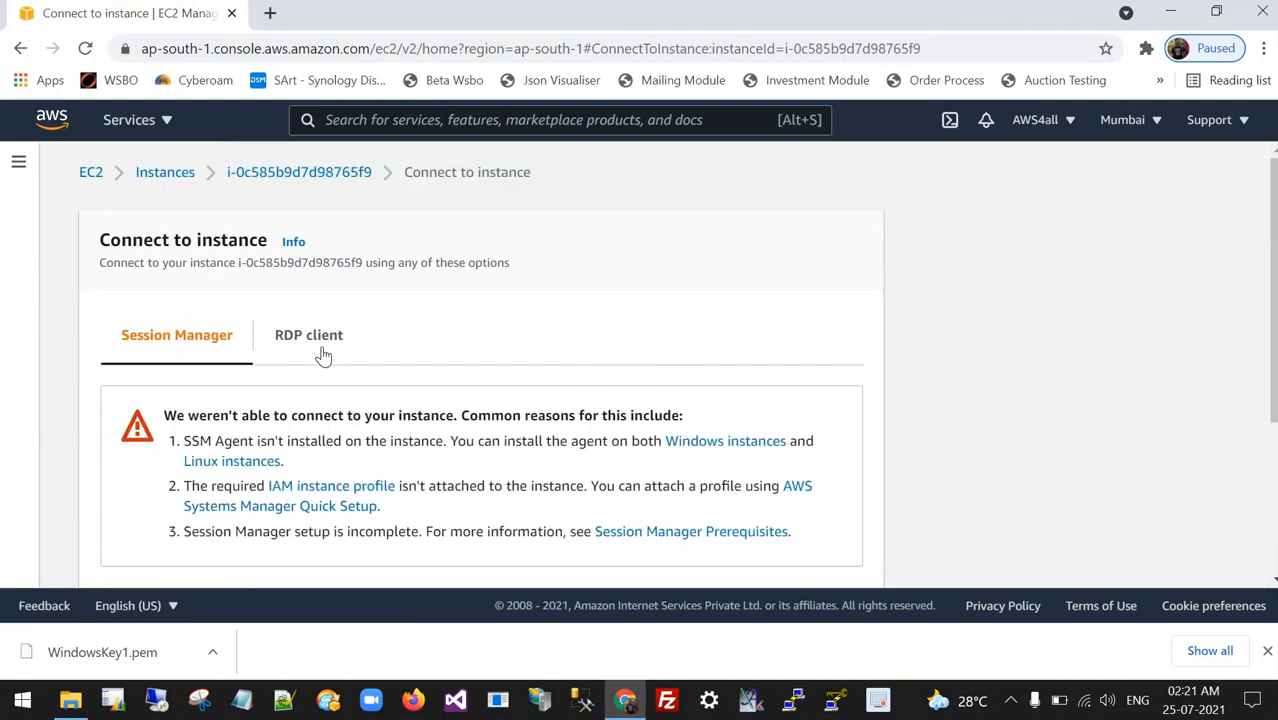
{"action": "left_click", "coordinate": [316, 345]}
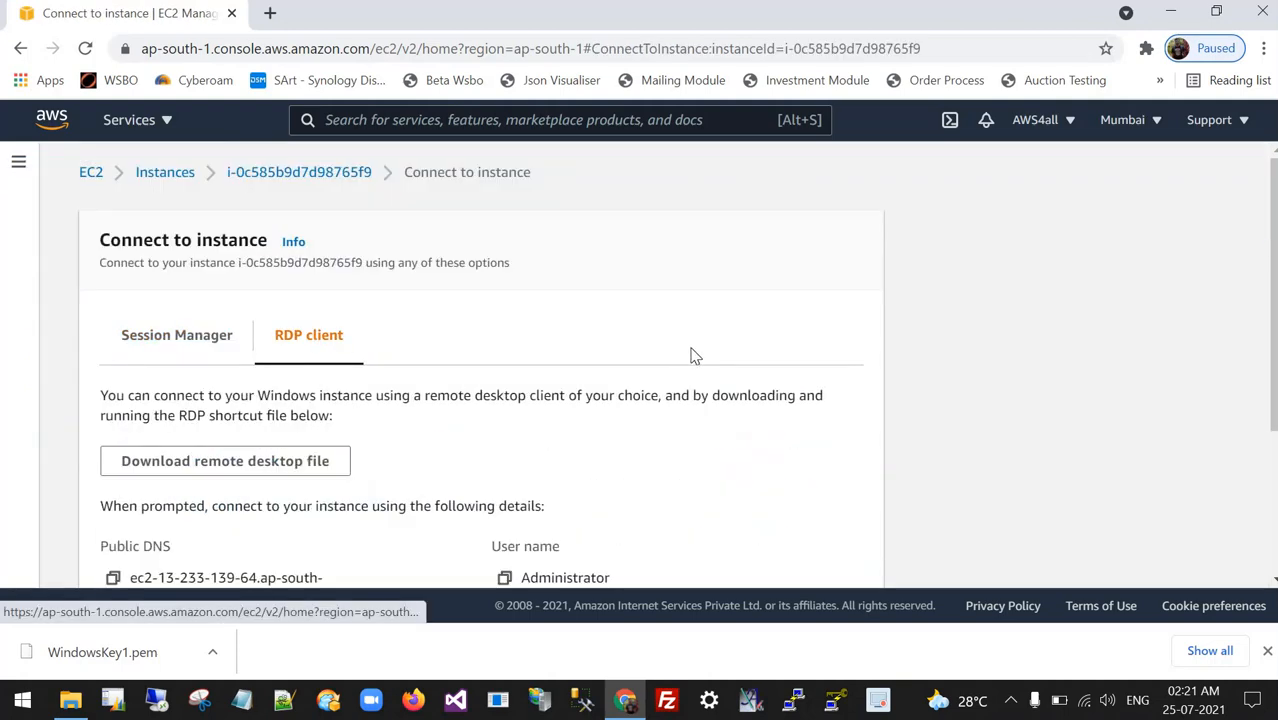
{"action": "scroll", "coordinate": [698, 360], "scroll_direction": "down", "scroll_amount": 2}
{"action": "scroll", "coordinate": [703, 374], "scroll_direction": "down", "scroll_amount": 1}
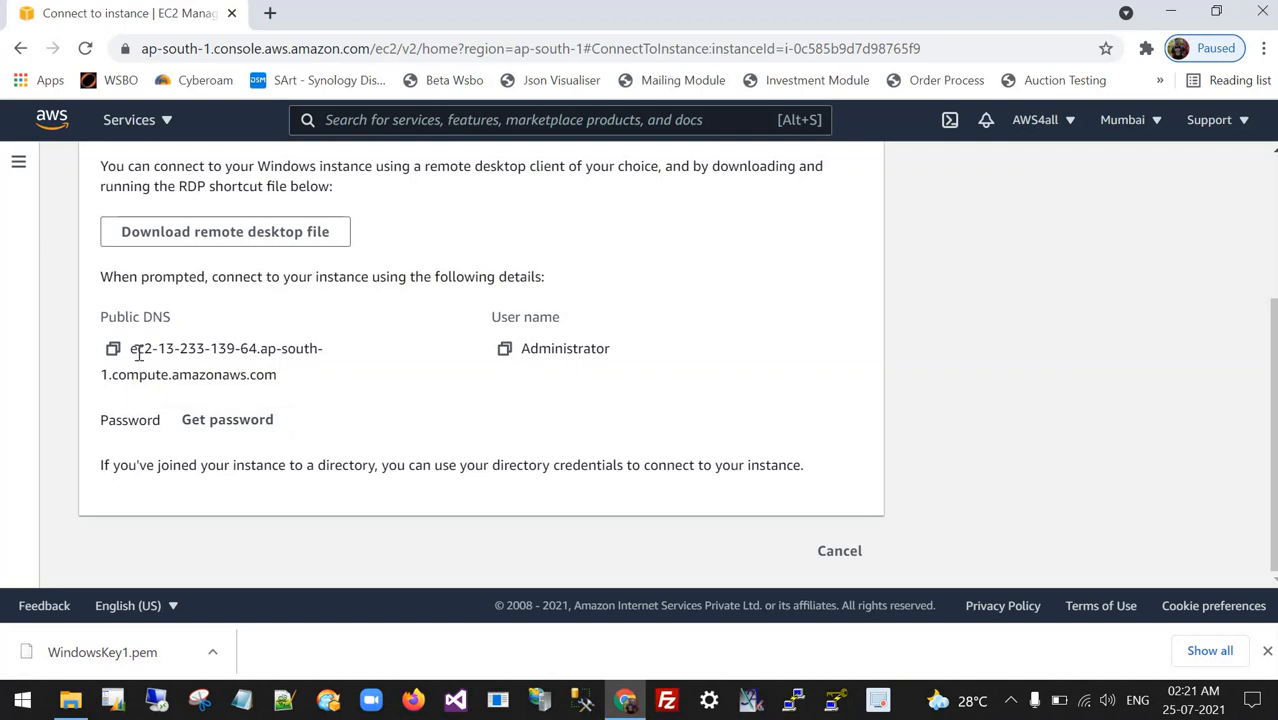
- Copy the instance's public DNS address and paste it into a new Notepad document
{"action": "left_click_drag", "start_coordinate": [139, 352], "coordinate": [302, 380]}
{"action": "key", "text": "ctrl+c"}
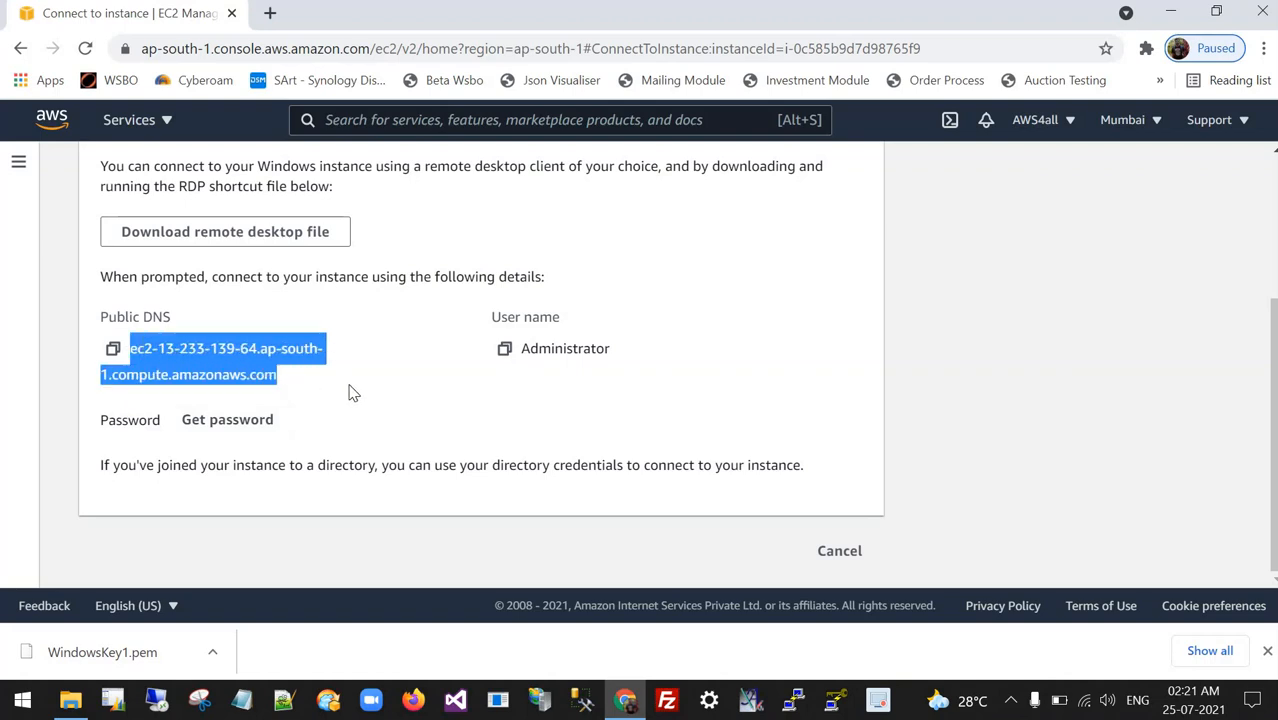
{"action": "left_click", "coordinate": [241, 700]}
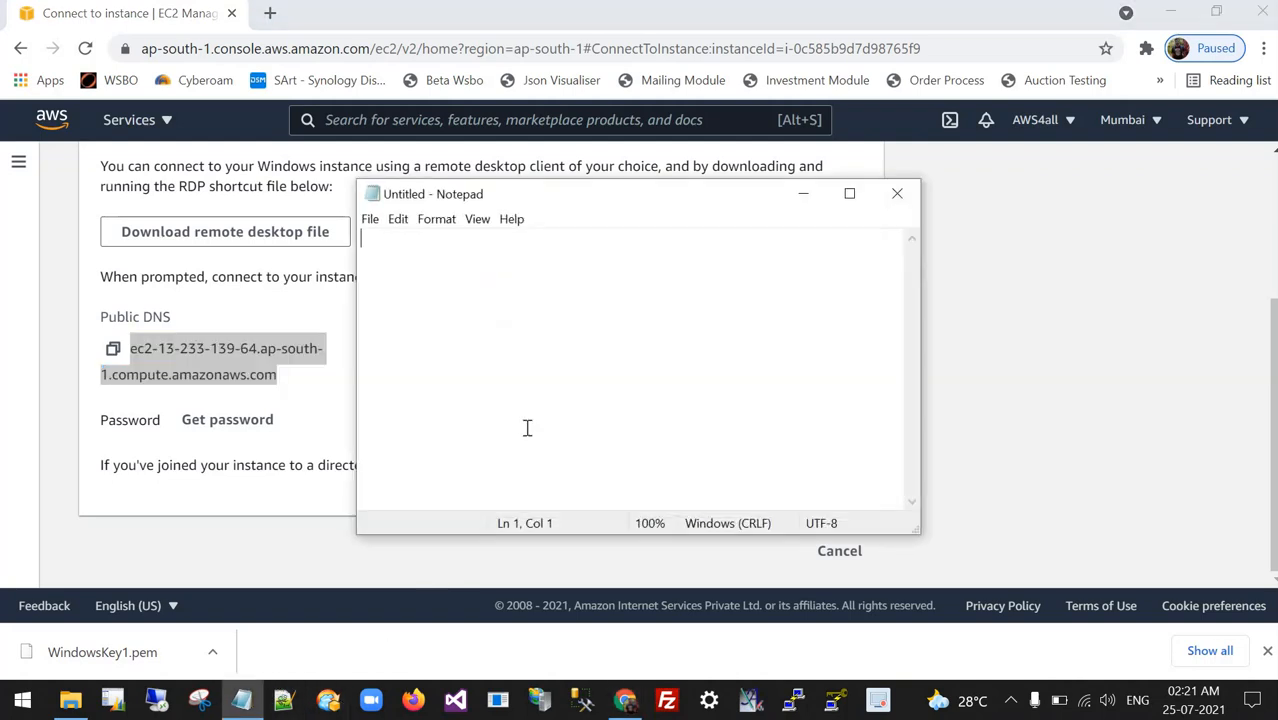
{"action": "key", "text": "ctrl+v"}
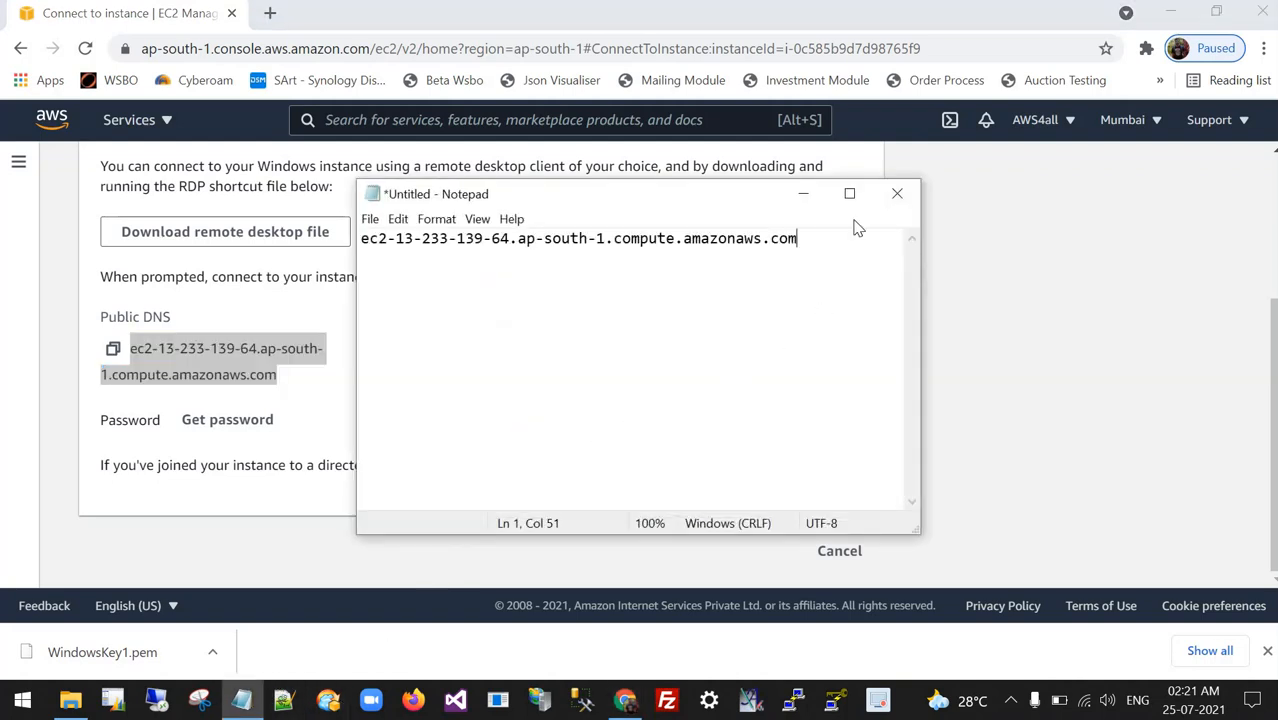
{"action": "left_click", "coordinate": [993, 218]}
- Copy the Administrator user name from the connection details and add it below the DNS address in Notepad
{"action": "left_click", "coordinate": [504, 349]}
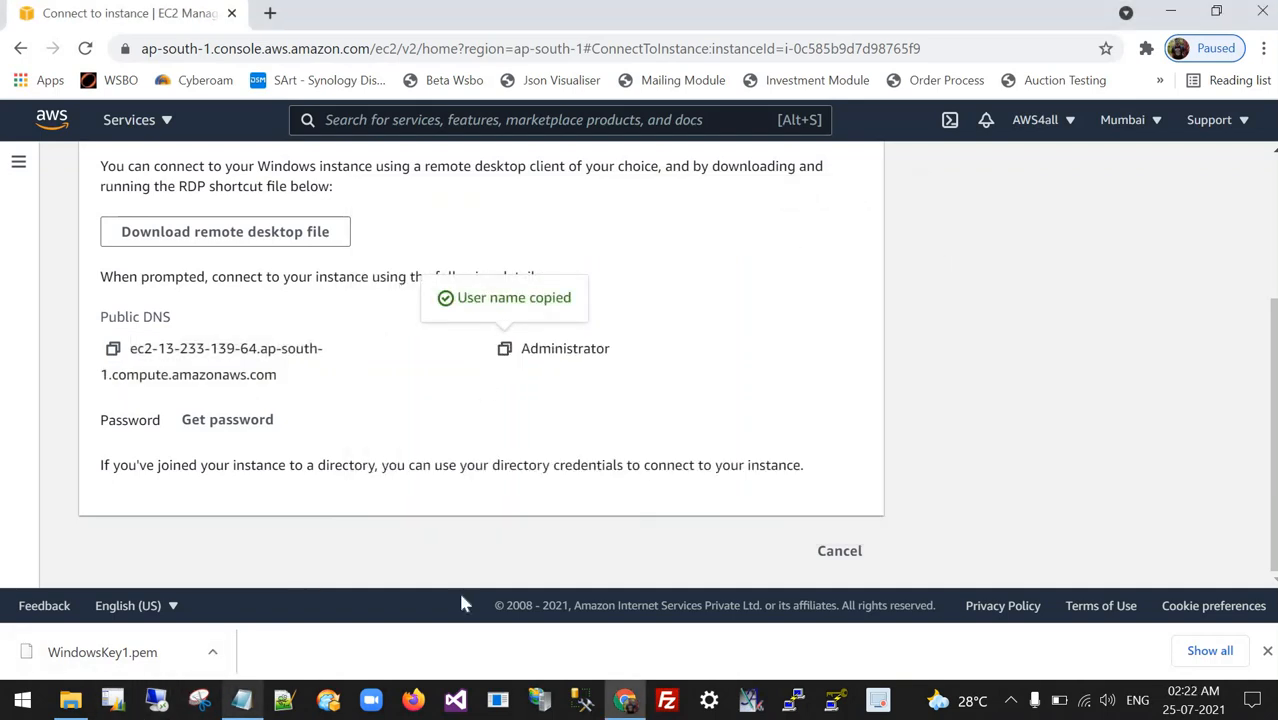
{"action": "left_click", "coordinate": [242, 700]}
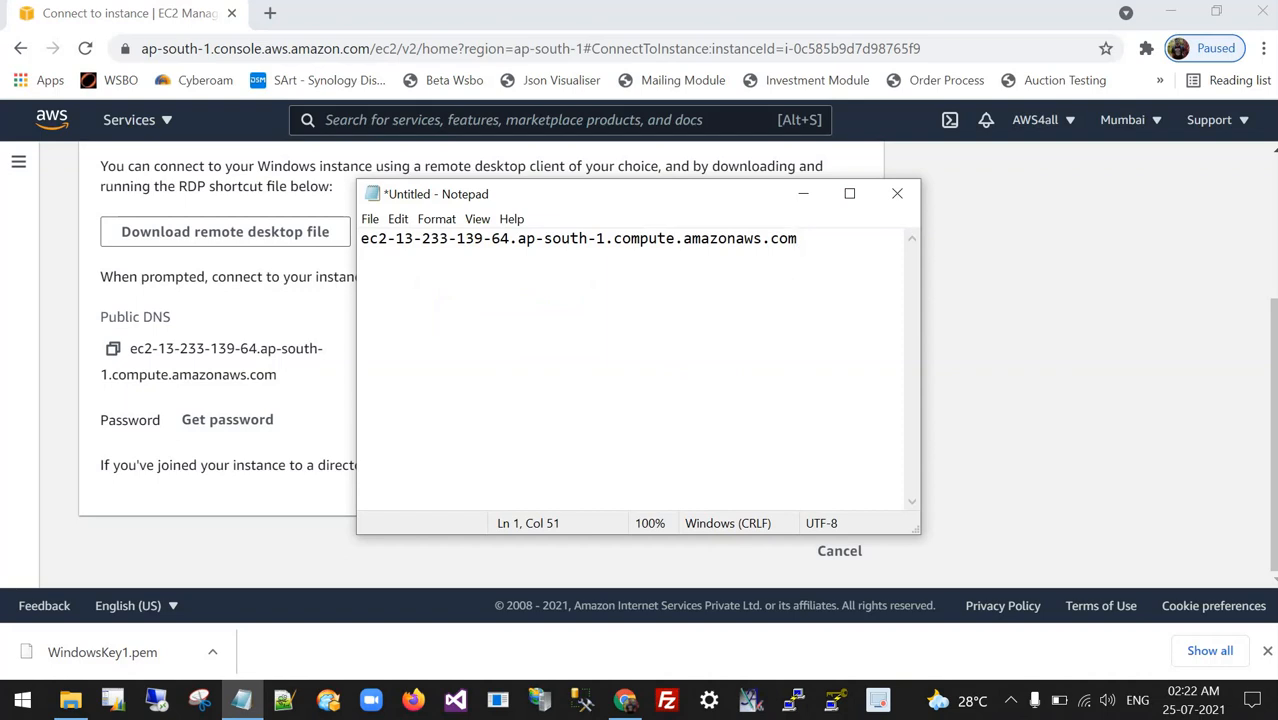
{"action": "key", "text": "ctrl+v"}
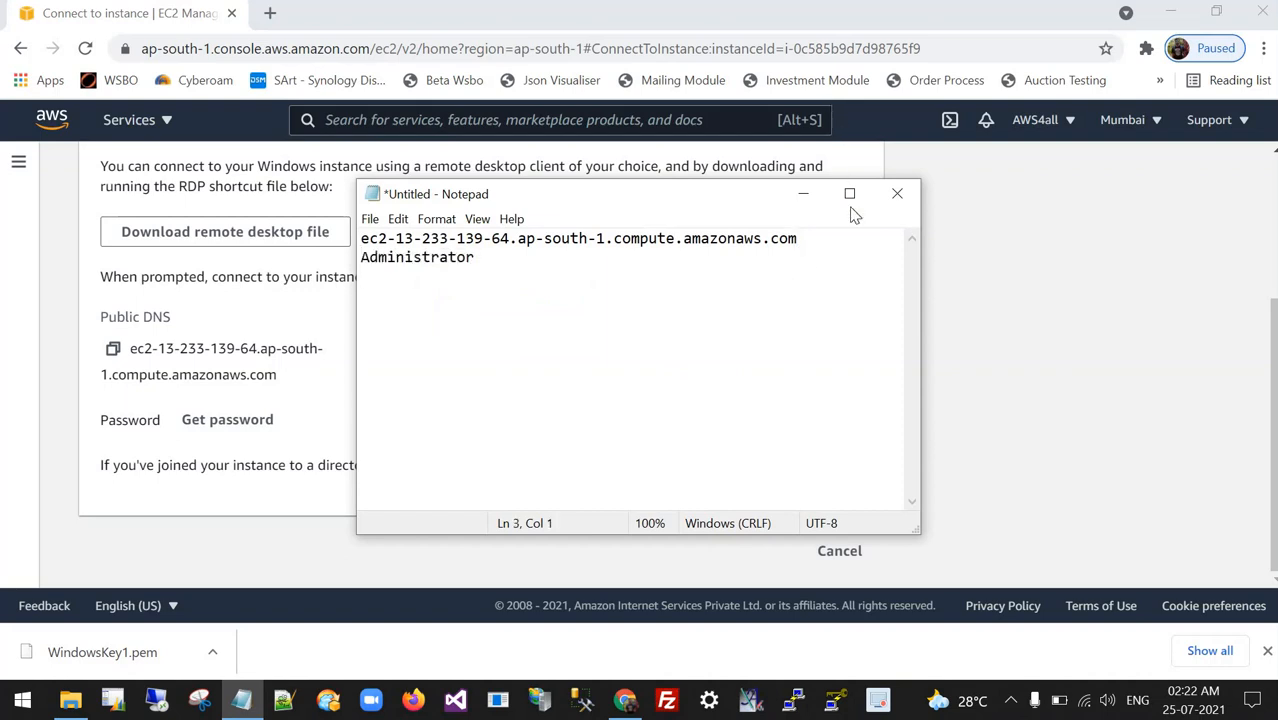
{"action": "left_click", "coordinate": [927, 365]}
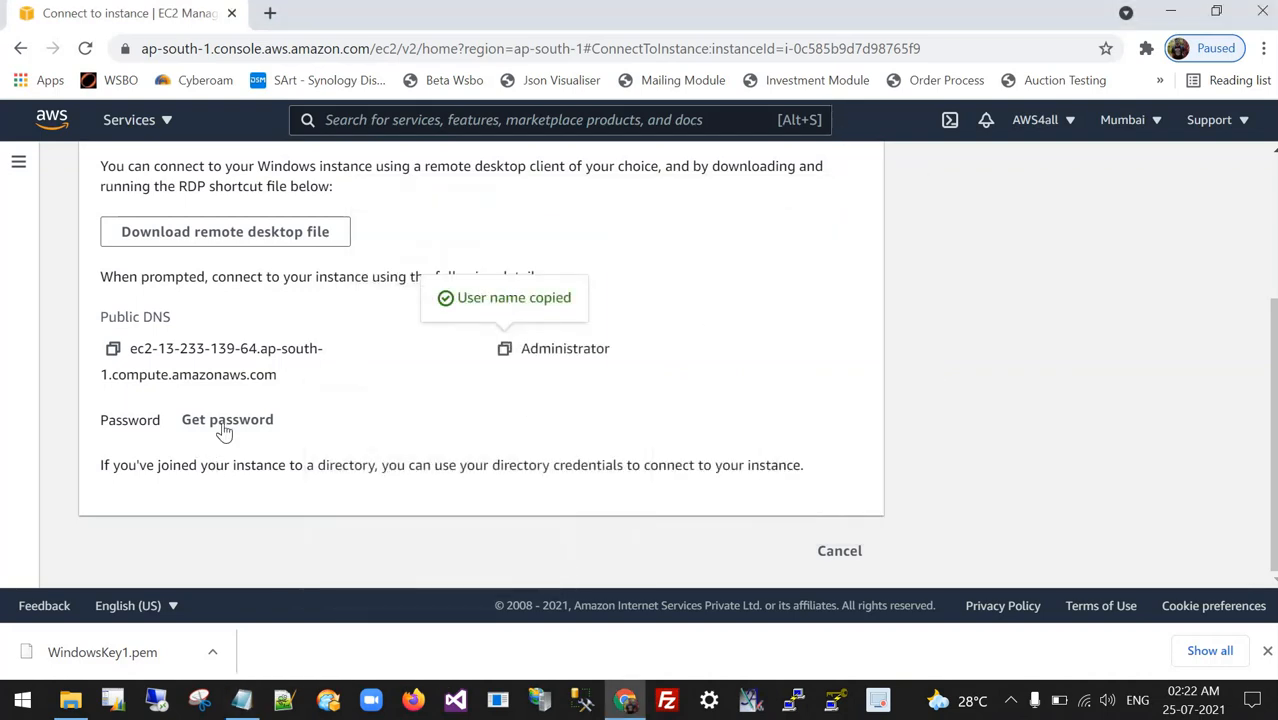
- Retrieve the instance's Windows password by loading the WindowsKey1.pem key pair file and decrypting the password
{"action": "left_click", "coordinate": [224, 426]}
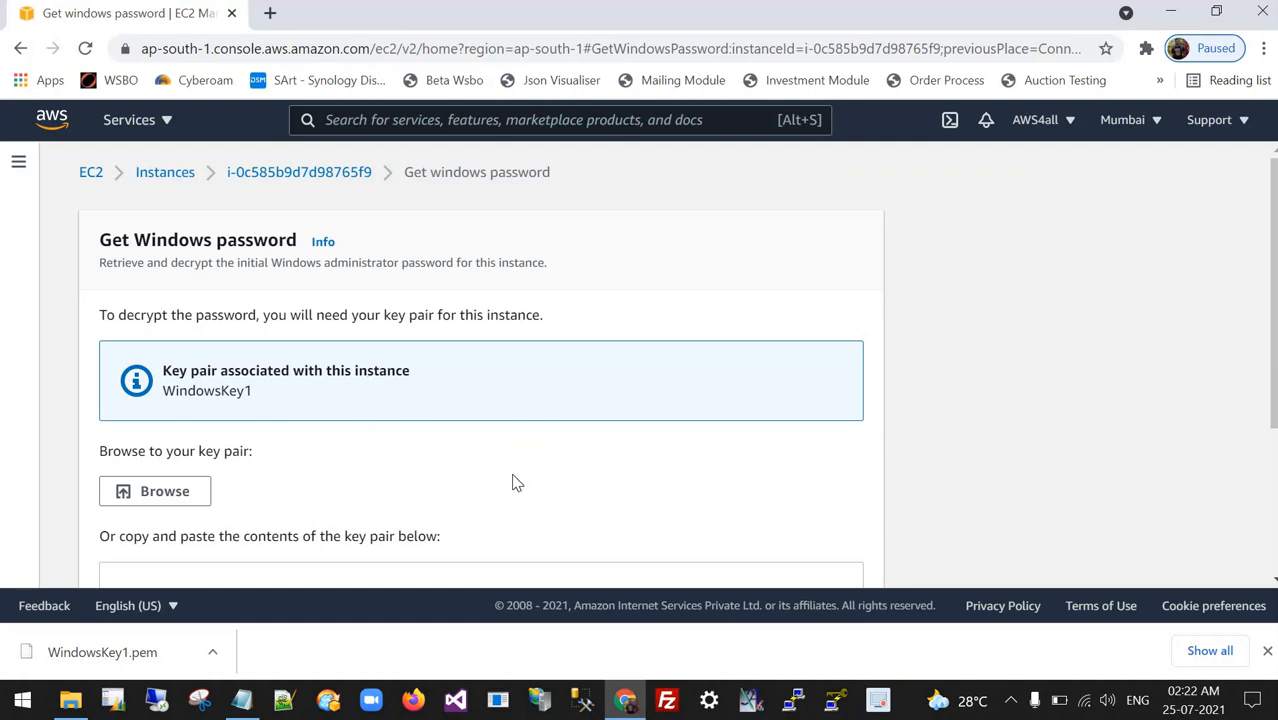
{"action": "left_click", "coordinate": [168, 491]}
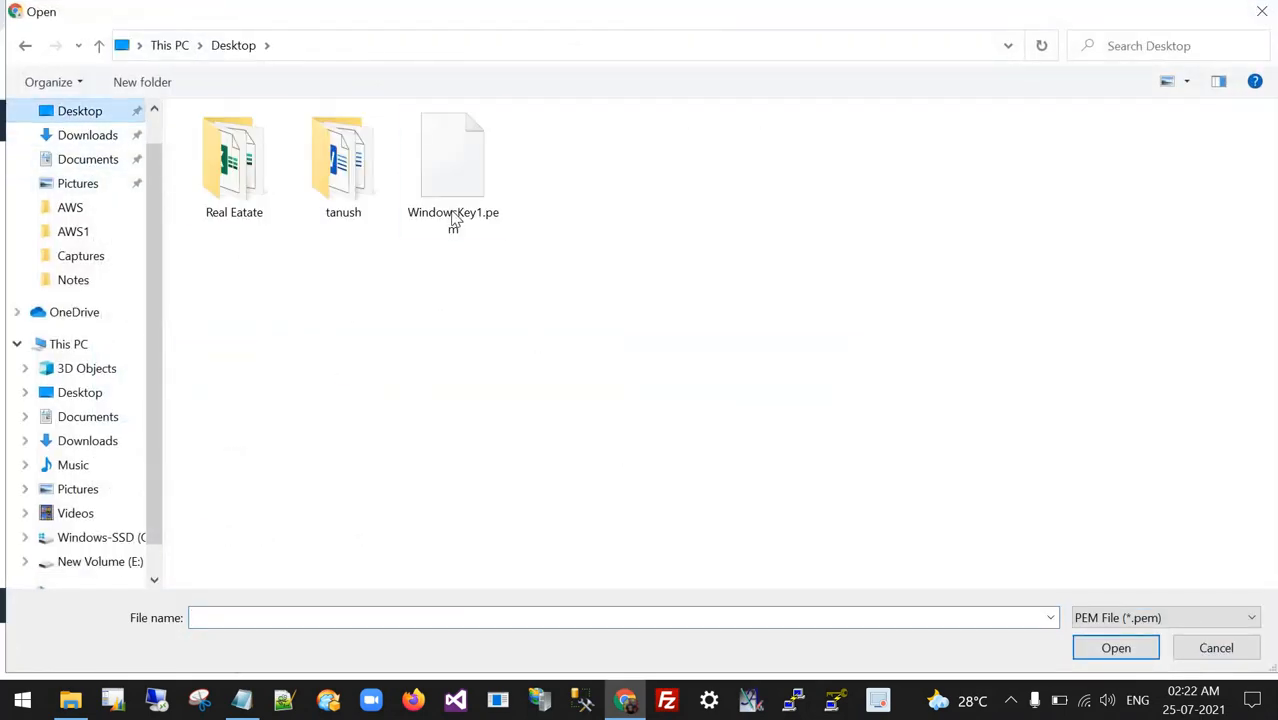
{"action": "left_click", "coordinate": [456, 214]}
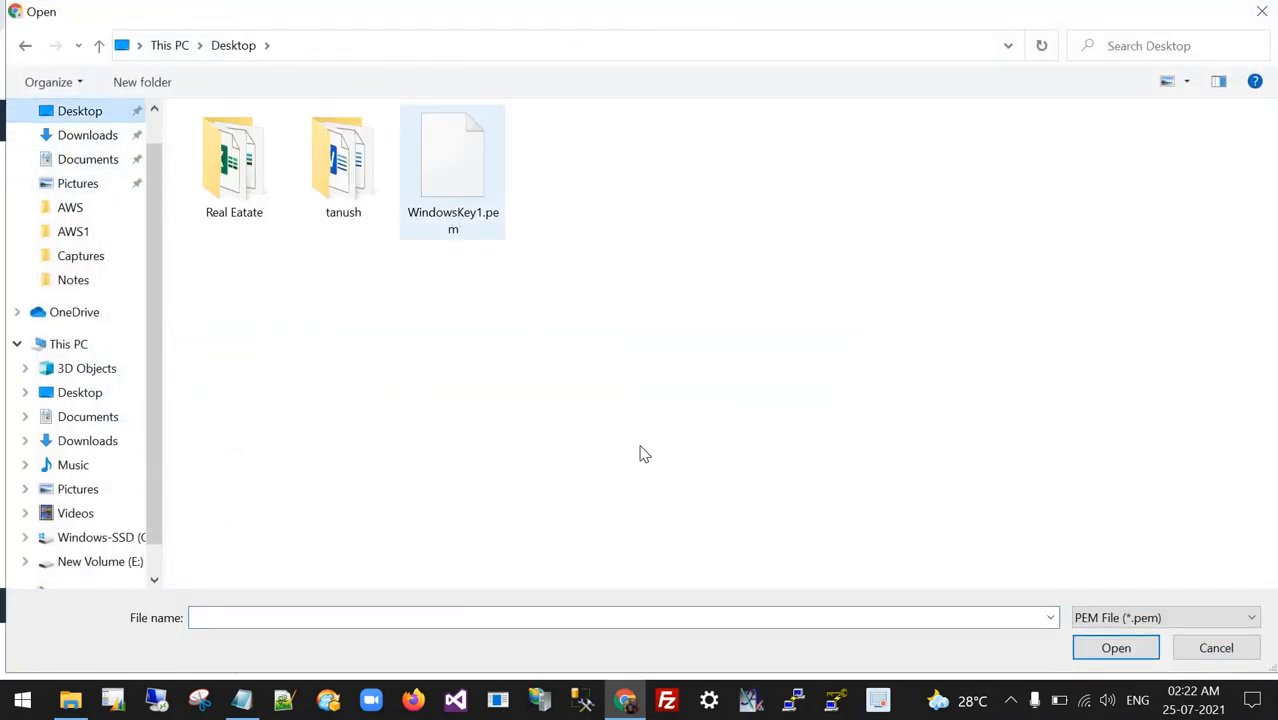
{"action": "left_click", "coordinate": [1110, 650]}
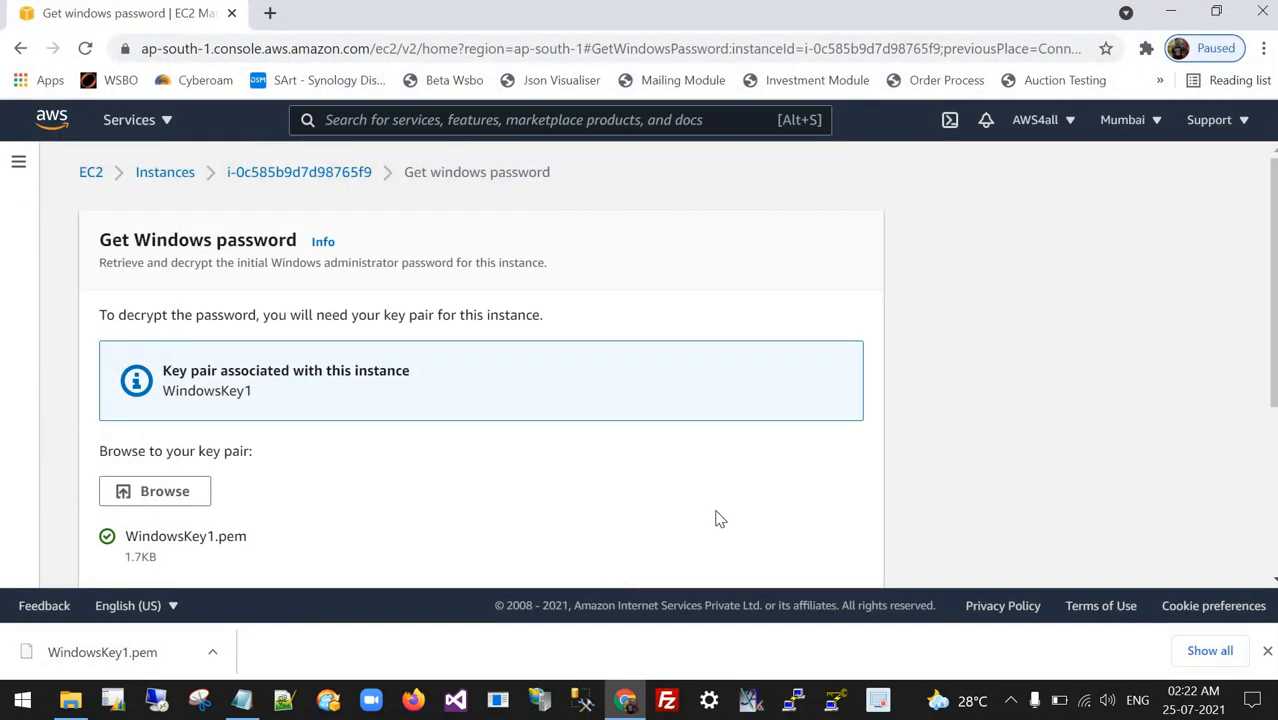
{"action": "scroll", "coordinate": [716, 518], "scroll_direction": "down", "scroll_amount": 1}
{"action": "scroll", "coordinate": [713, 517], "scroll_direction": "down", "scroll_amount": 2}
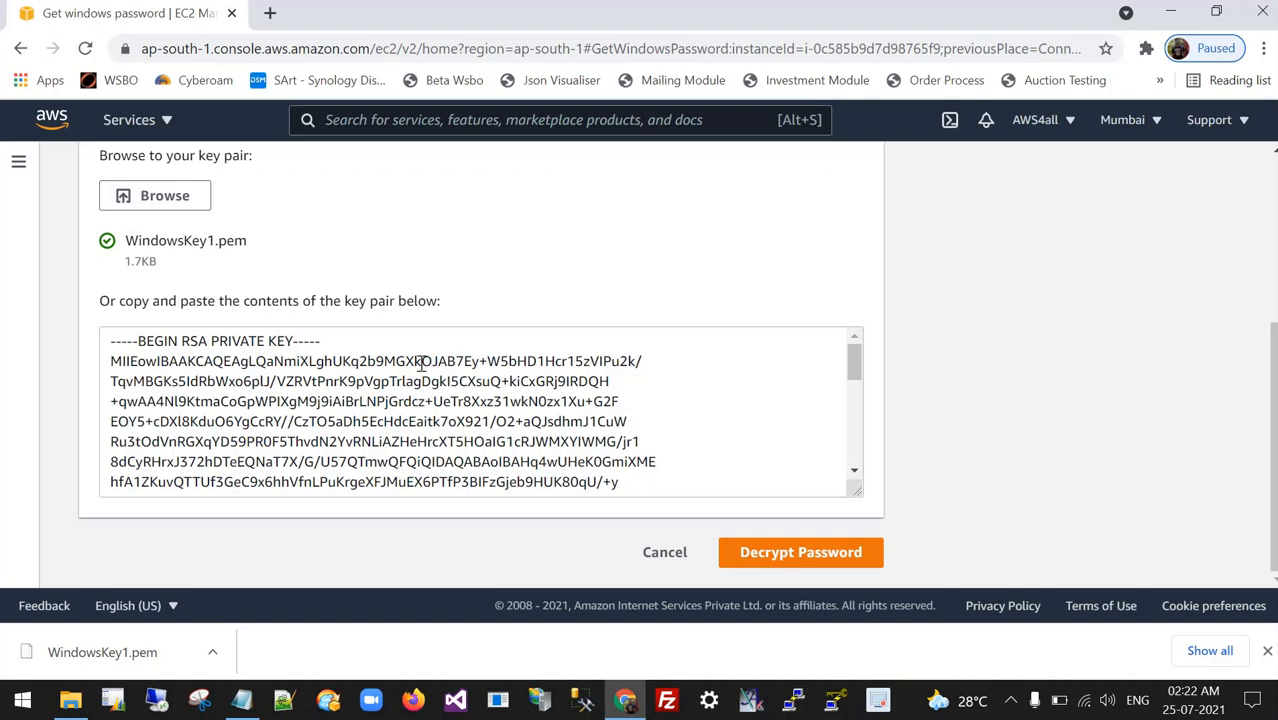
{"action": "left_click", "coordinate": [752, 570]}
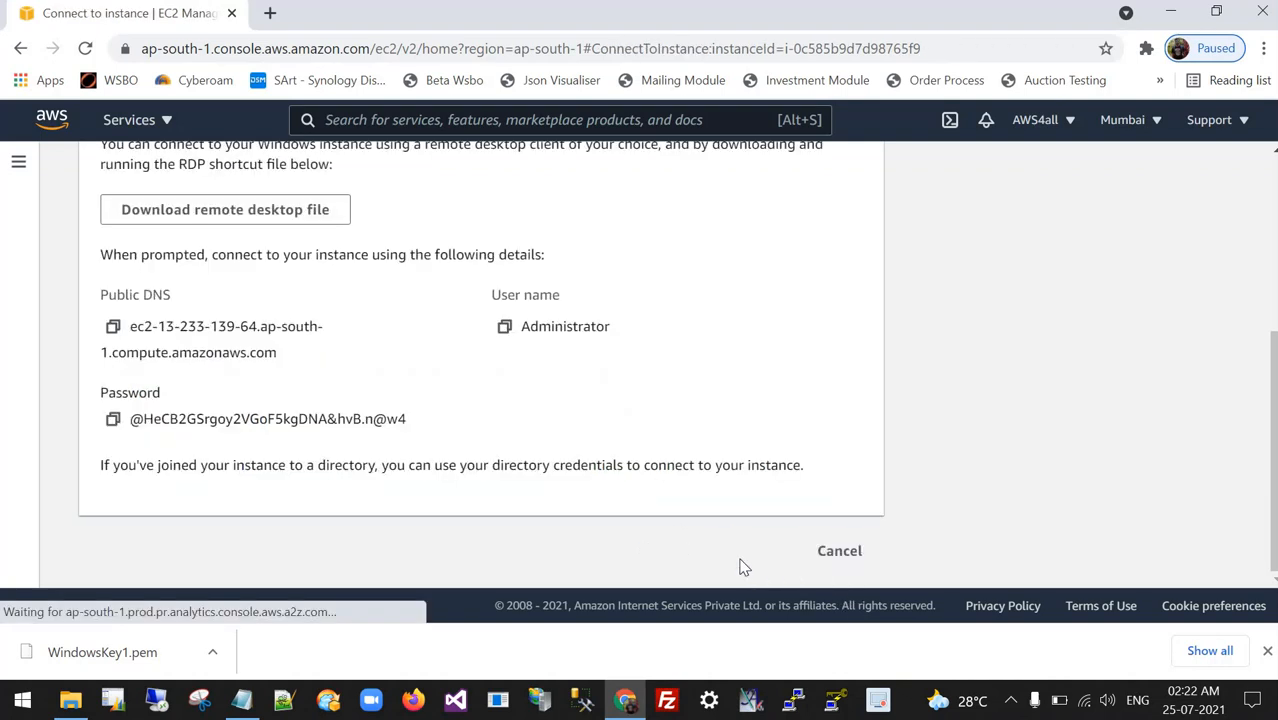
- Copy the decrypted administrator password and add it below the user name in Notepad
{"action": "left_click", "coordinate": [113, 420]}
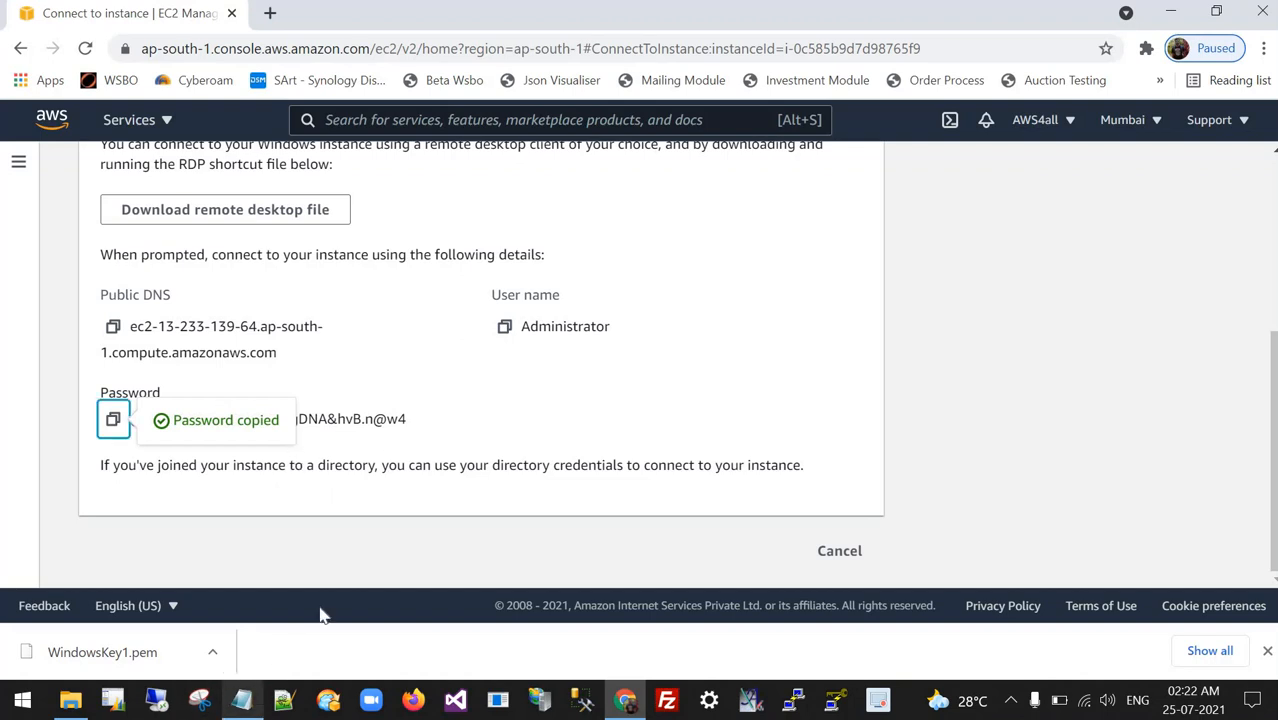
{"action": "left_click", "coordinate": [241, 700]}
{"action": "key", "text": "ctrl+v"}
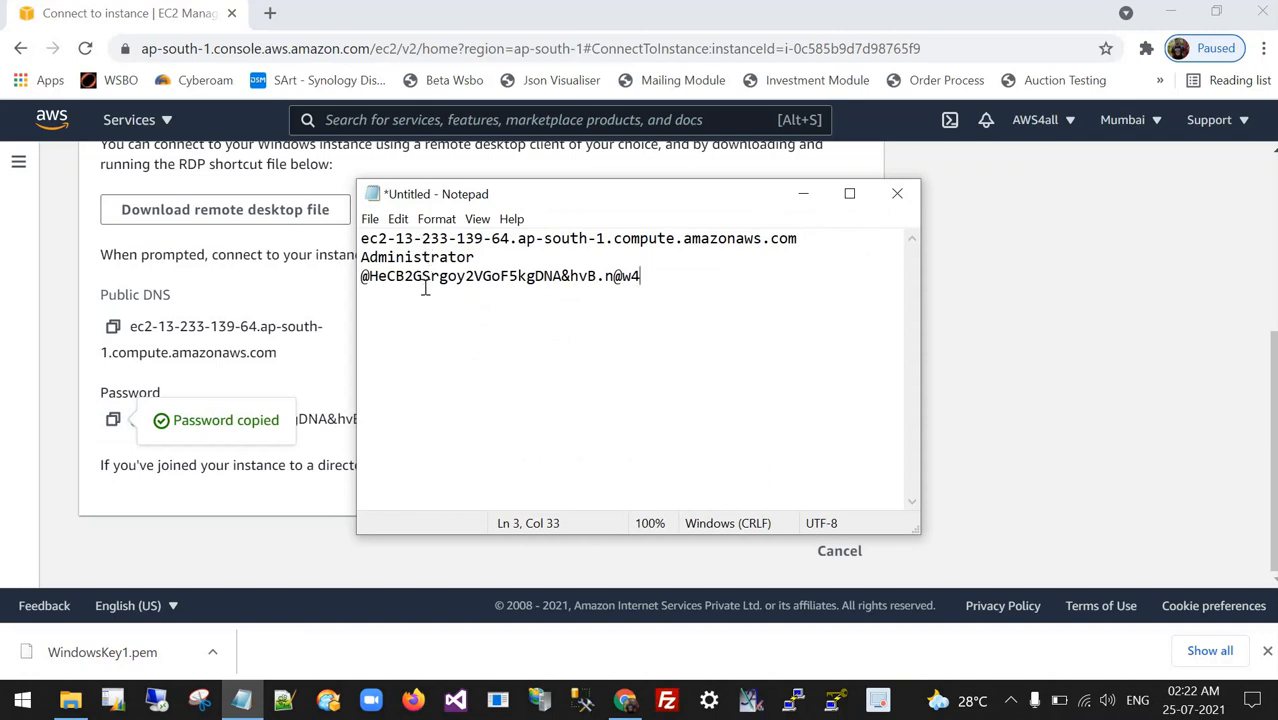
{"action": "left_click", "coordinate": [388, 259]}
{"action": "left_click", "coordinate": [413, 279]}
{"action": "left_click", "coordinate": [803, 197]}
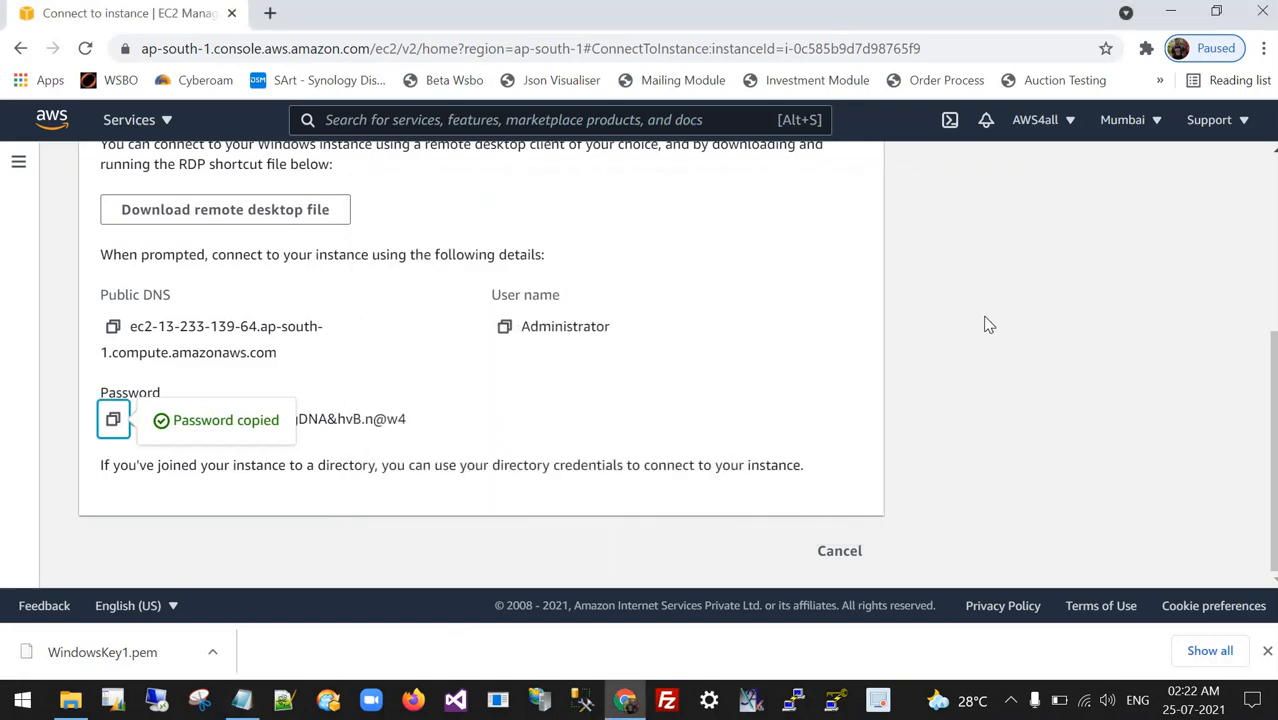
- Dismiss the password decryption notification and review the connection details saved in Notepad
{"action": "scroll", "coordinate": [927, 357], "scroll_direction": "up", "scroll_amount": 3}
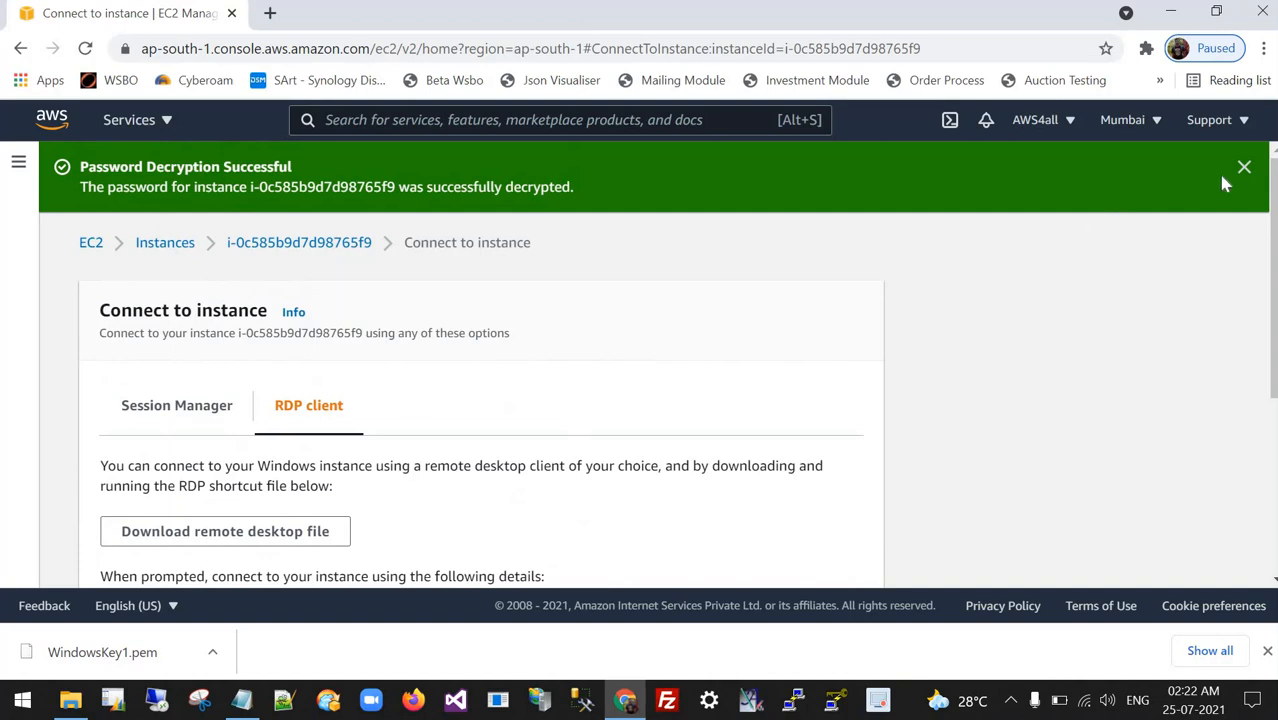
{"action": "left_click", "coordinate": [1244, 170]}
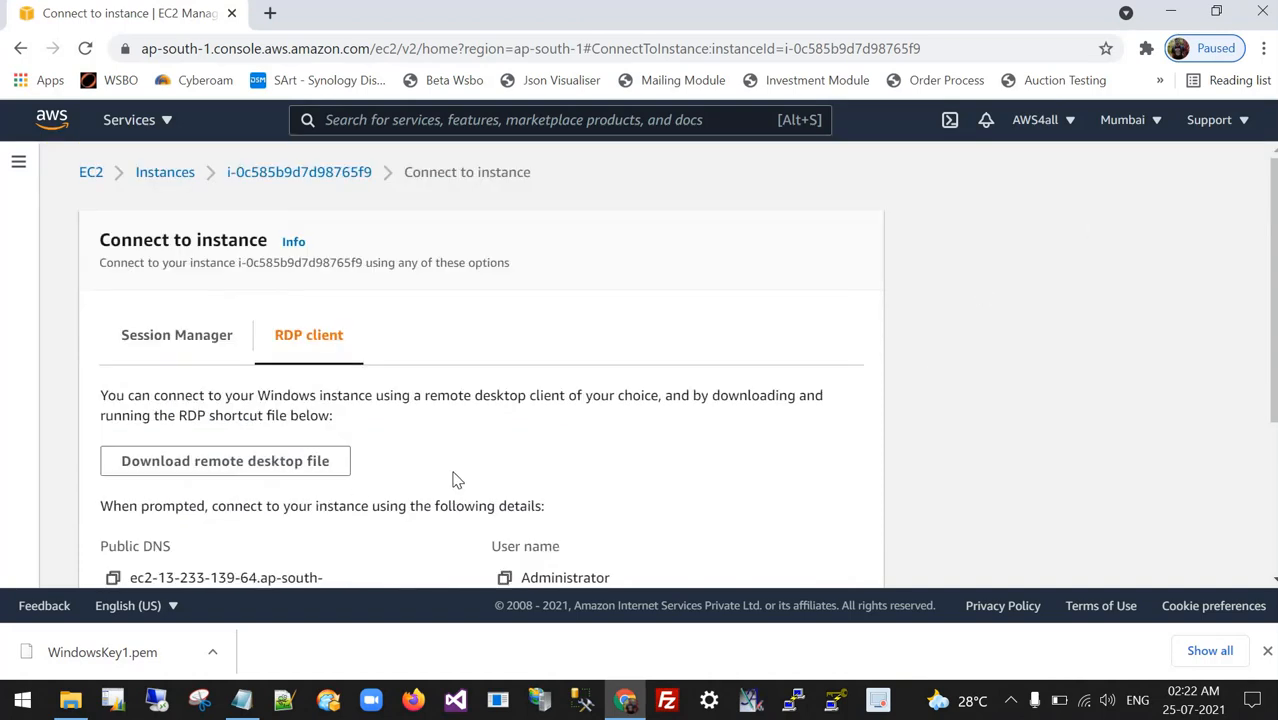
{"action": "left_click", "coordinate": [241, 699]}
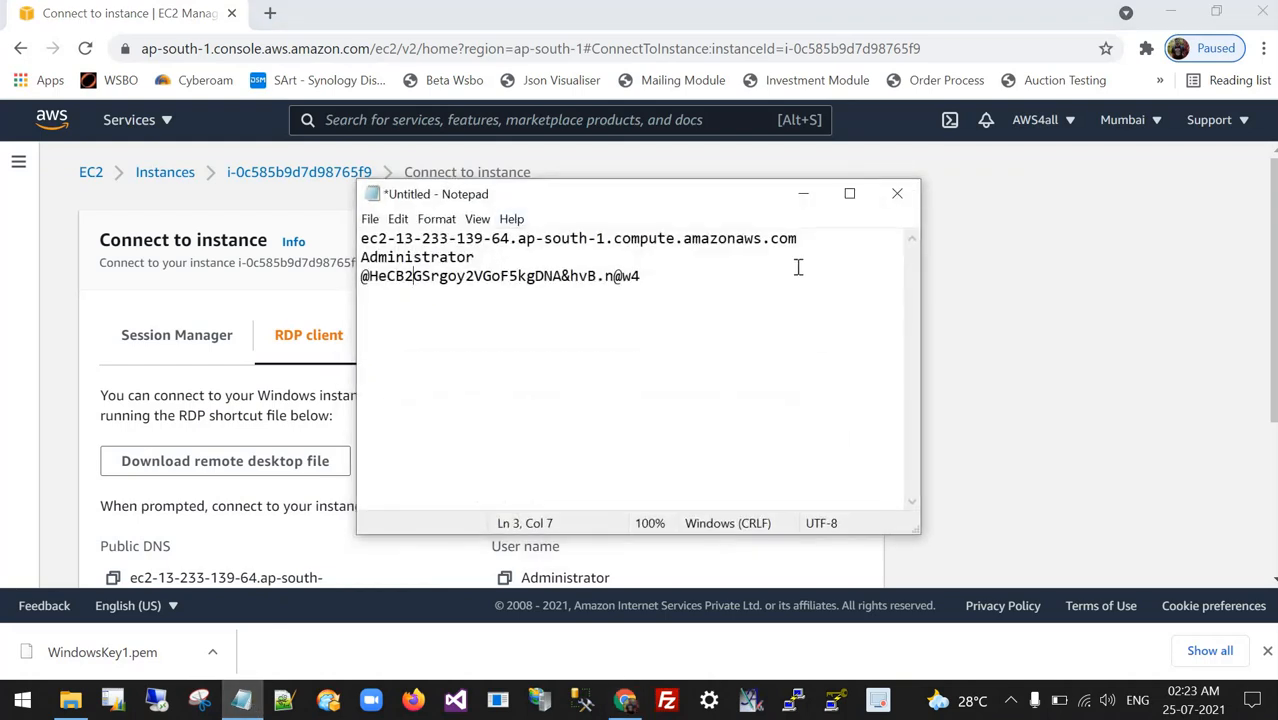
{"action": "left_click", "coordinate": [803, 196]}
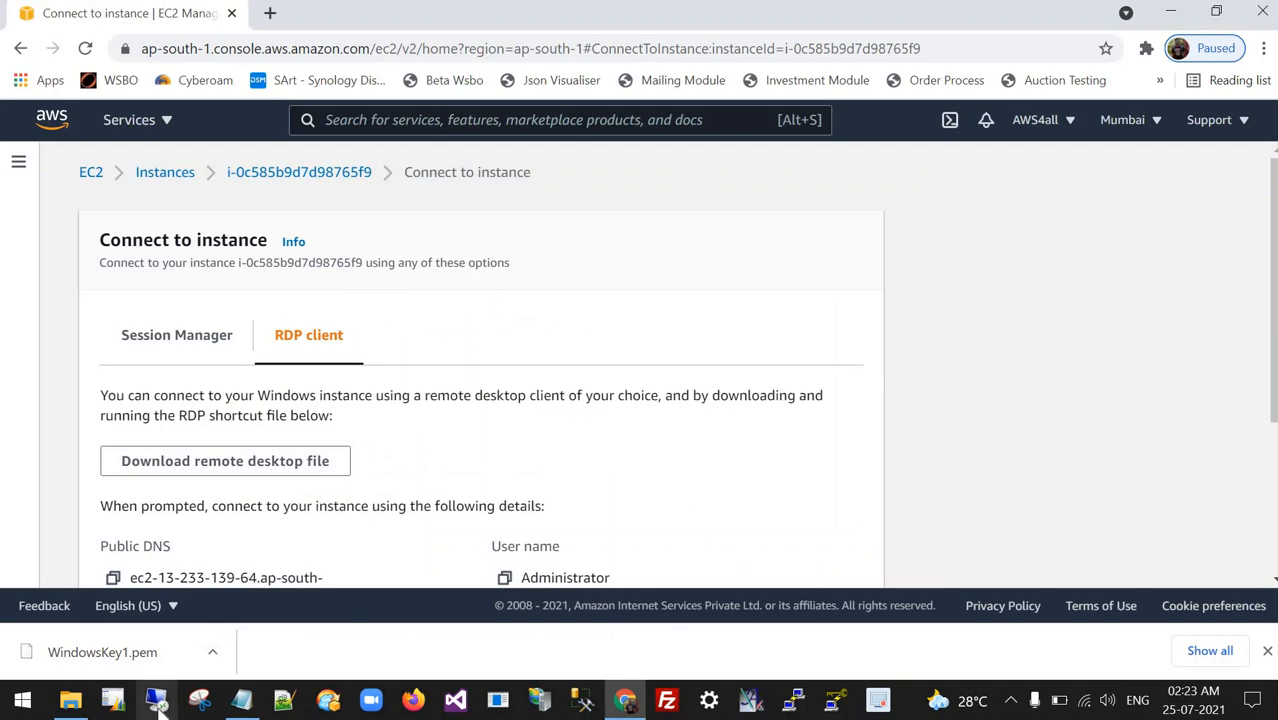
- Start a Remote Desktop Connection to ec2-13-233-139-64.ap-south-1.compute.amazonaws.com, using the DNS address saved in Notepad
{"action": "left_click", "coordinate": [157, 700]}
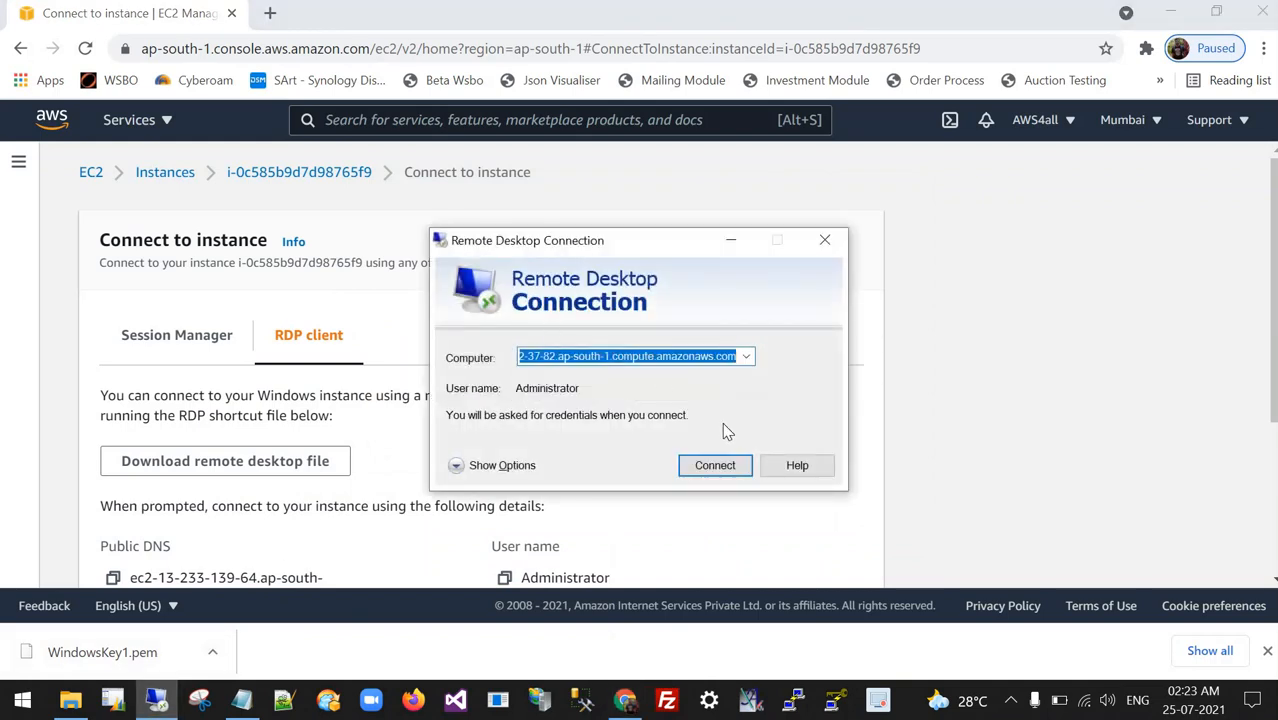
{"action": "left_click", "coordinate": [250, 706]}
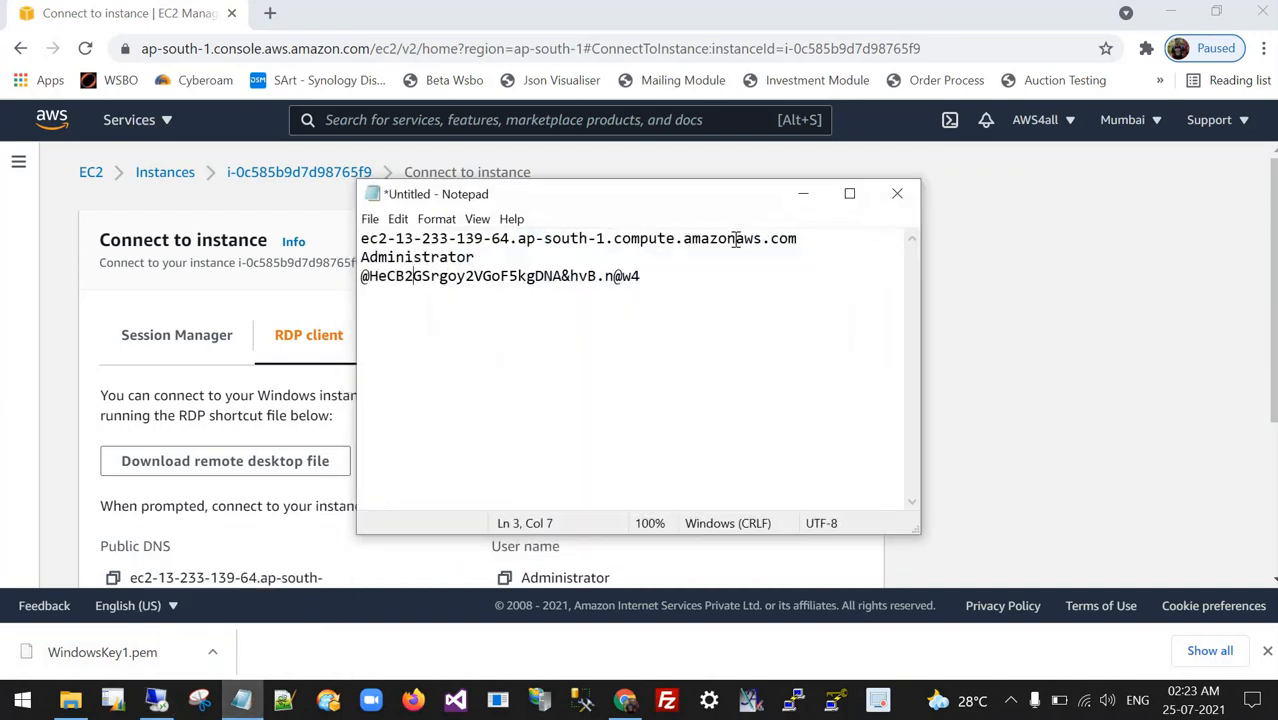
{"action": "left_click_drag", "start_coordinate": [797, 240], "coordinate": [344, 244]}
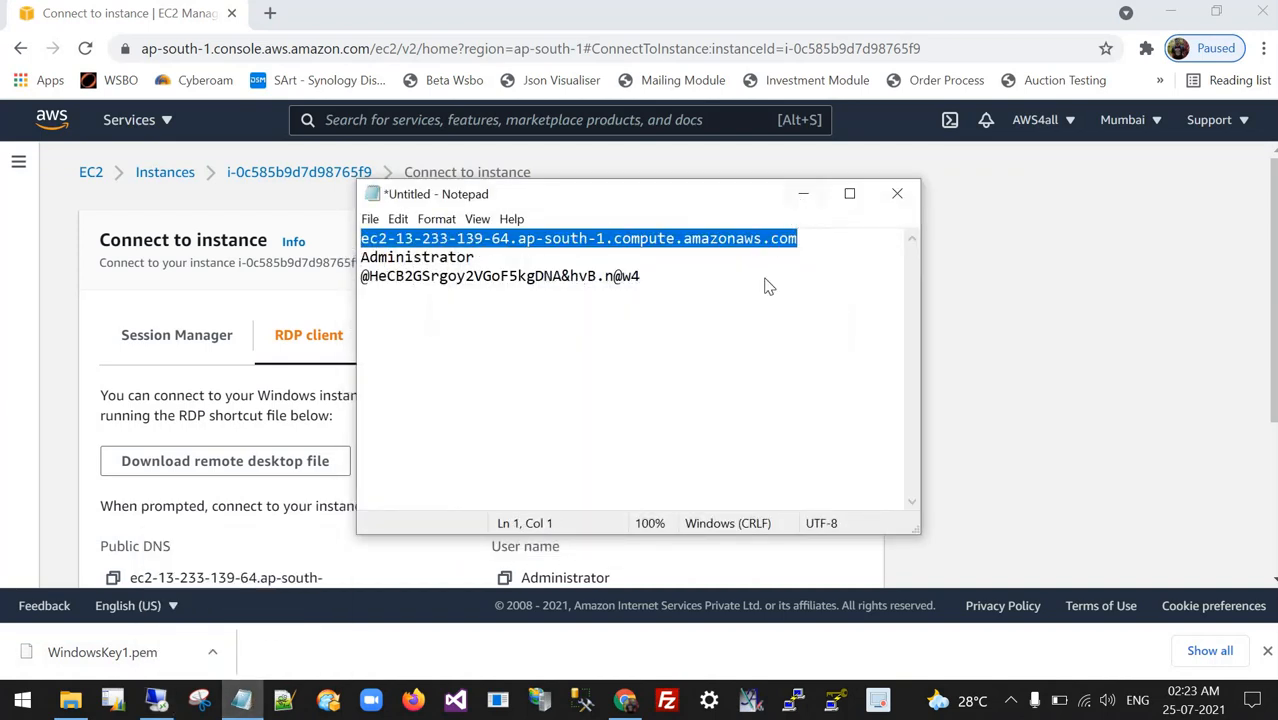
{"action": "left_click", "coordinate": [803, 193]}
{"action": "key", "text": "ctrl+v"}
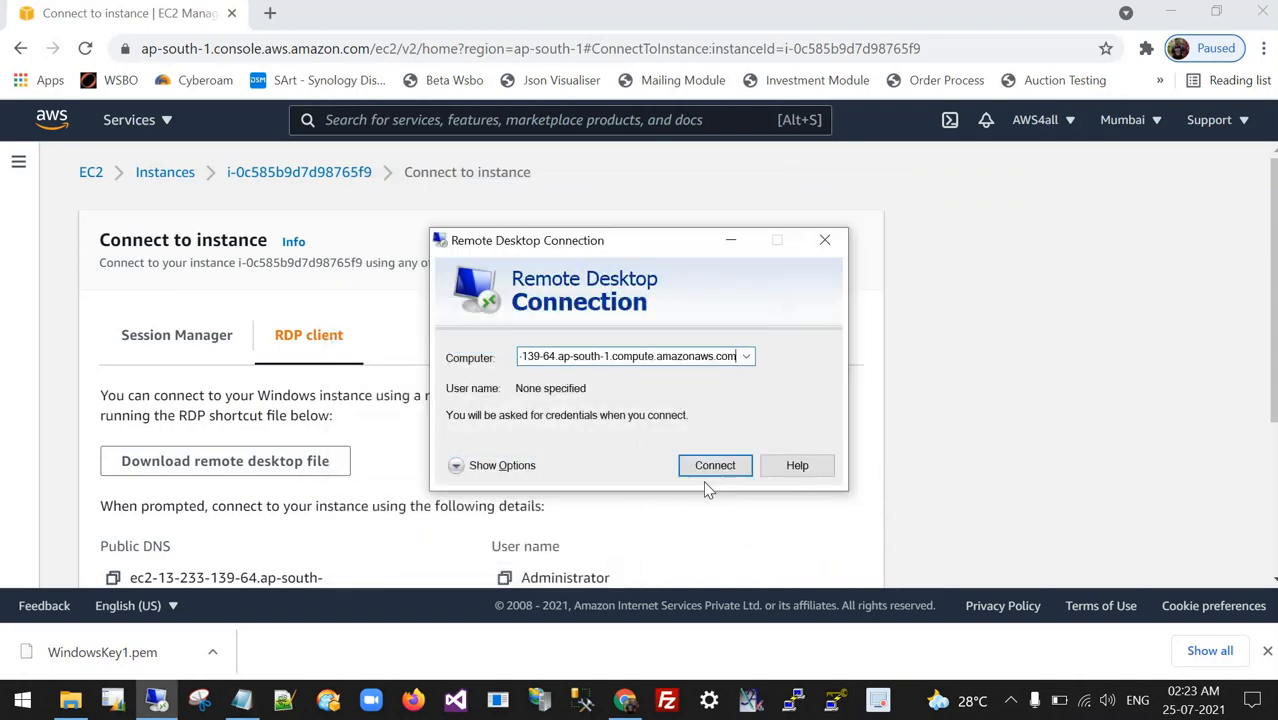
{"action": "left_click", "coordinate": [712, 475]}
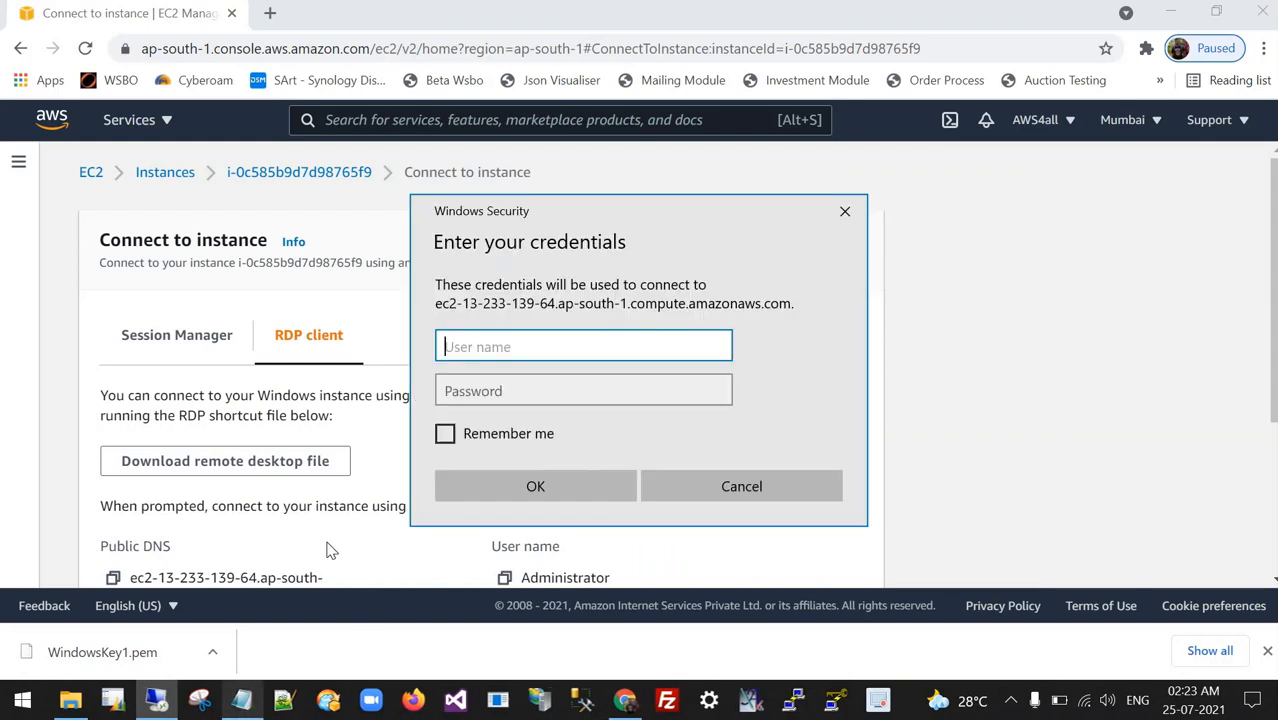
- Copy Administrator from Notepad and enter it as the user name in the remote connection credentials
{"action": "left_click", "coordinate": [242, 700]}
{"action": "double_click", "coordinate": [364, 258]}
{"action": "key", "text": "ctrl+c"}
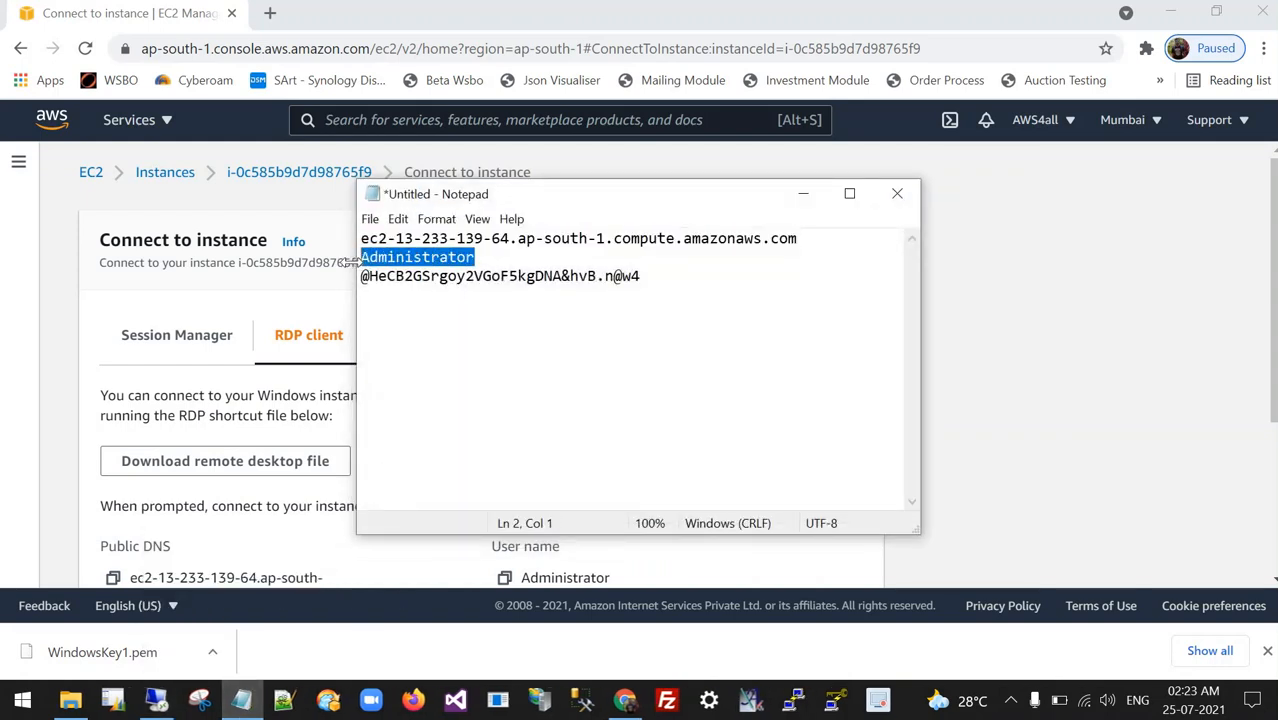
{"action": "left_click", "coordinate": [803, 194]}
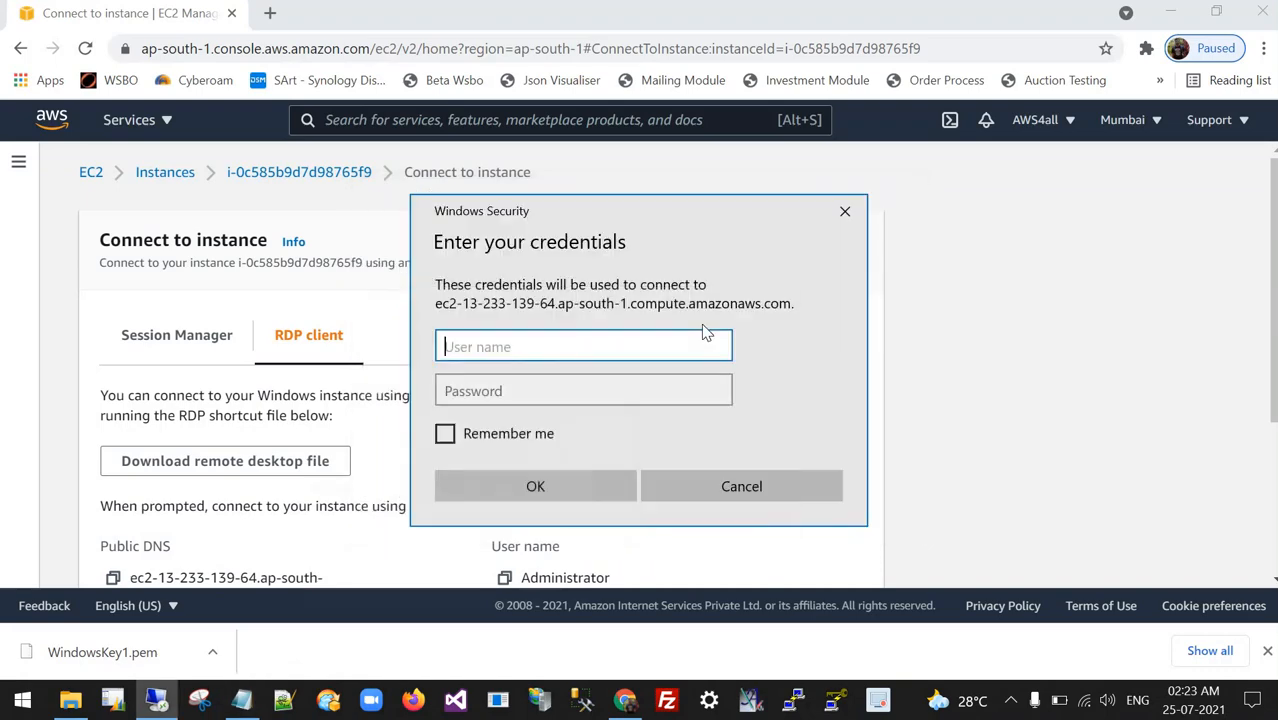
{"action": "key", "text": "ctrl+v"}
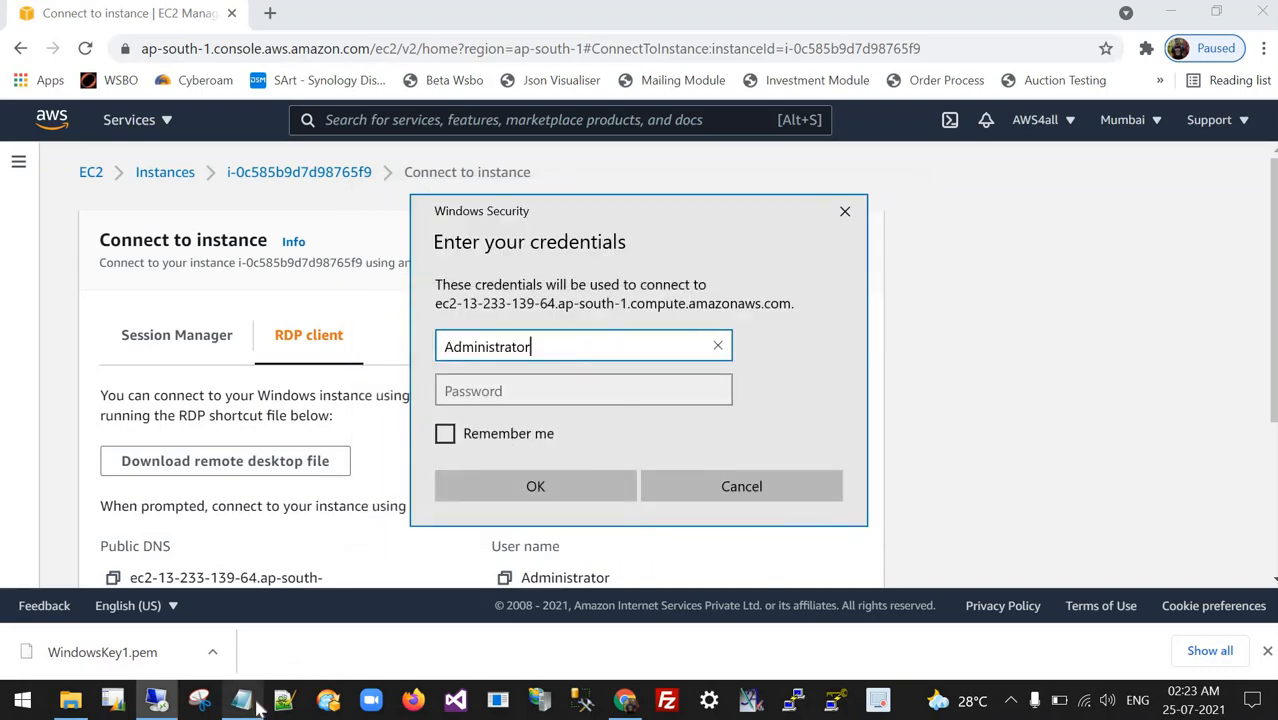
- Enter the administrator password saved in Notepad, submit the credentials and accept the untrusted certificate to connect
{"action": "key", "text": "alt+Tab"}
{"action": "left_click_drag", "start_coordinate": [641, 277], "coordinate": [351, 280]}
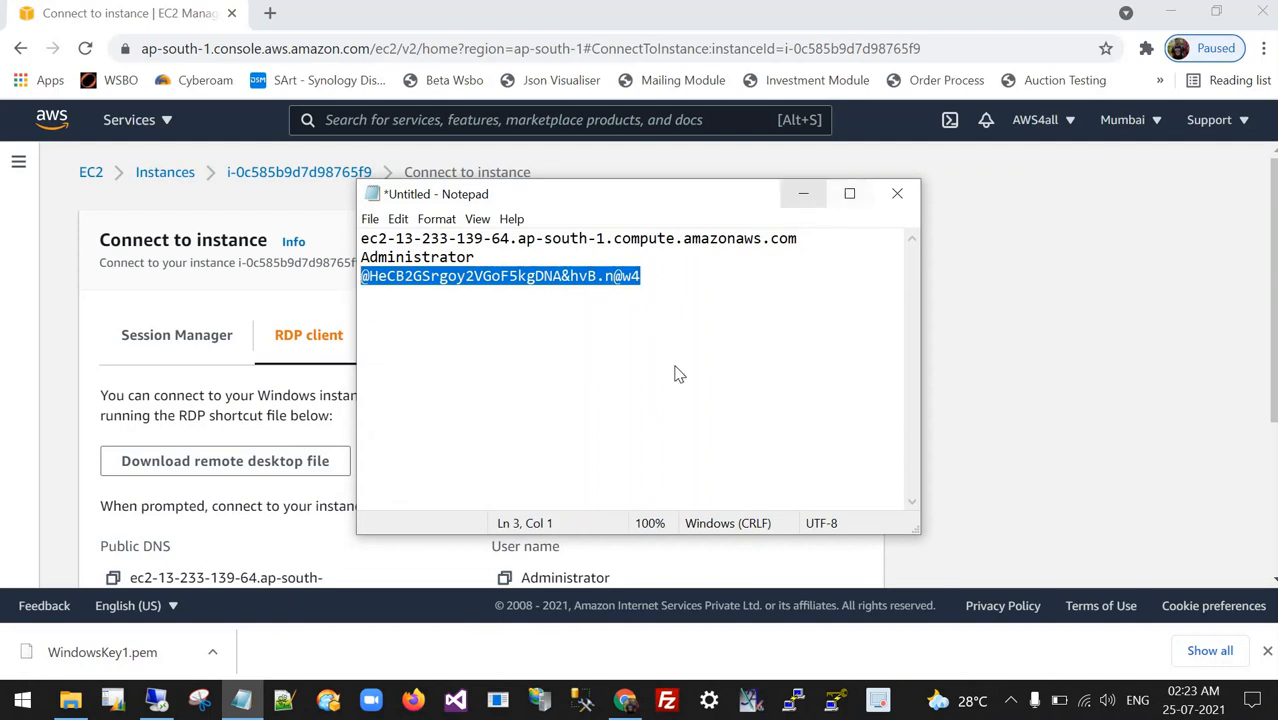
{"action": "left_click", "coordinate": [805, 196]}
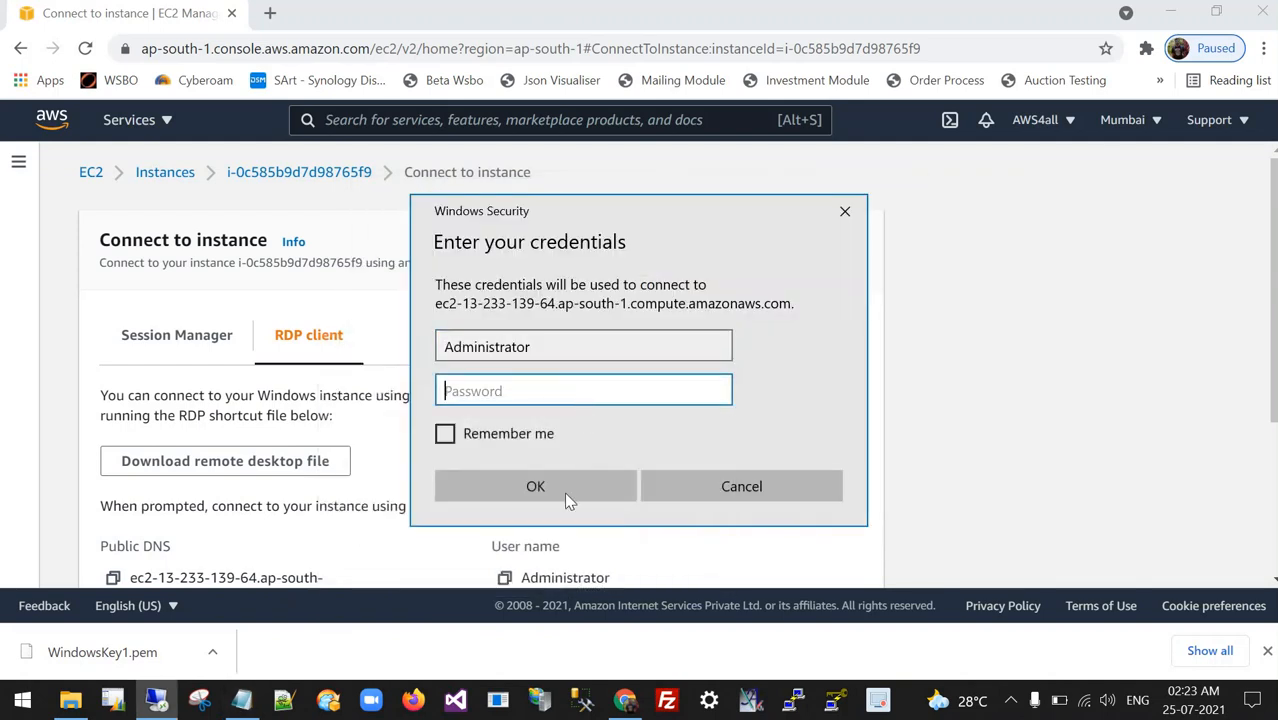
{"action": "key", "text": "ctrl+v"}
{"action": "left_click", "coordinate": [536, 488]}
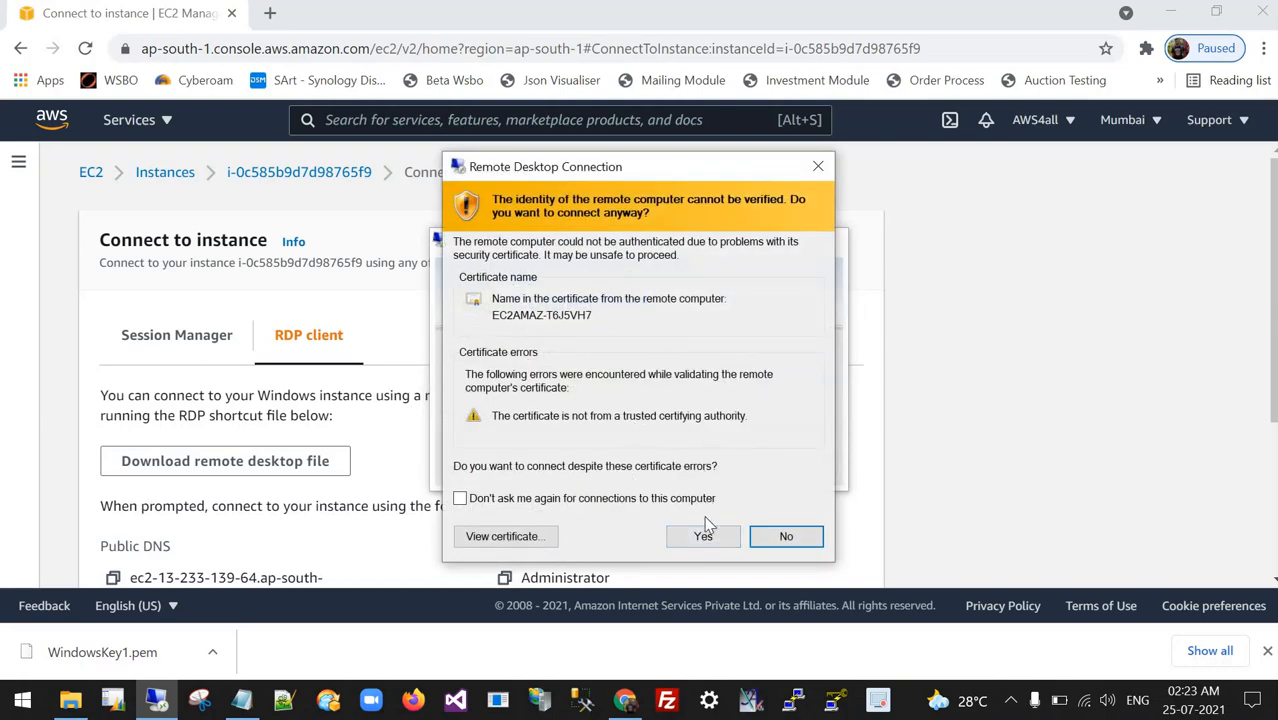
{"action": "left_click", "coordinate": [703, 537]}
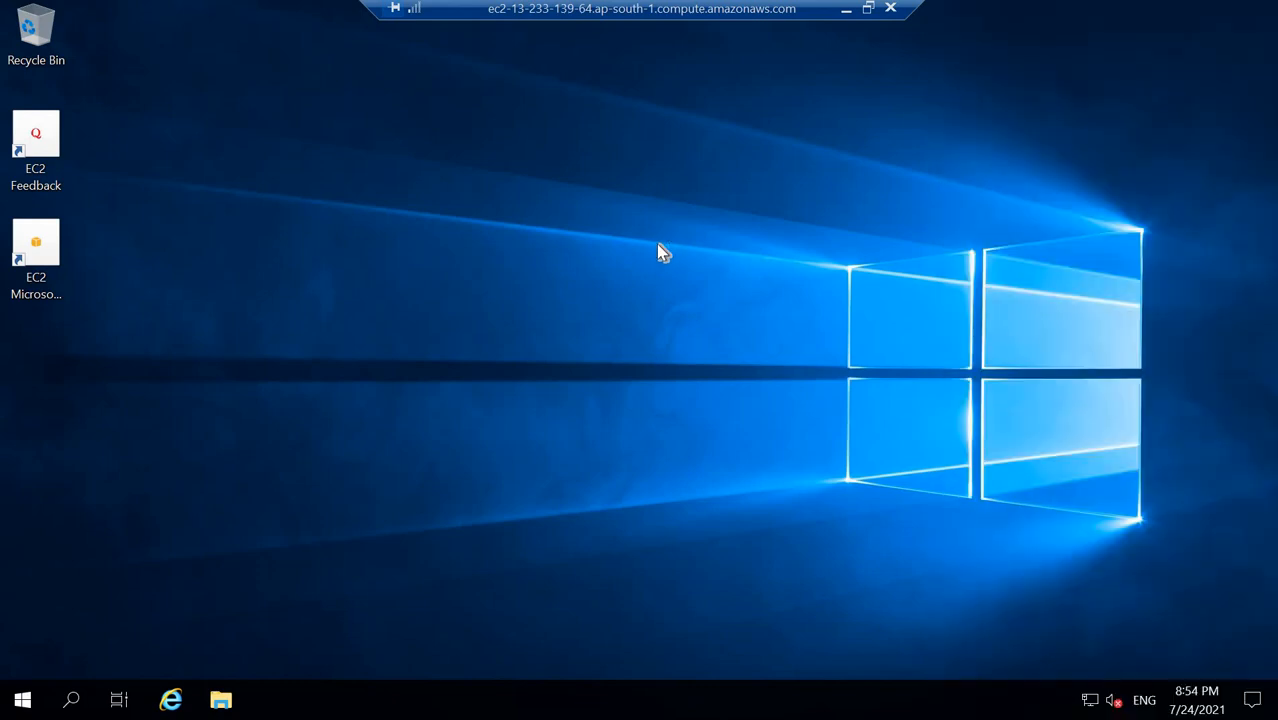
- Refresh the desktop of the connected Windows server
{"action": "right_click", "coordinate": [718, 197]}
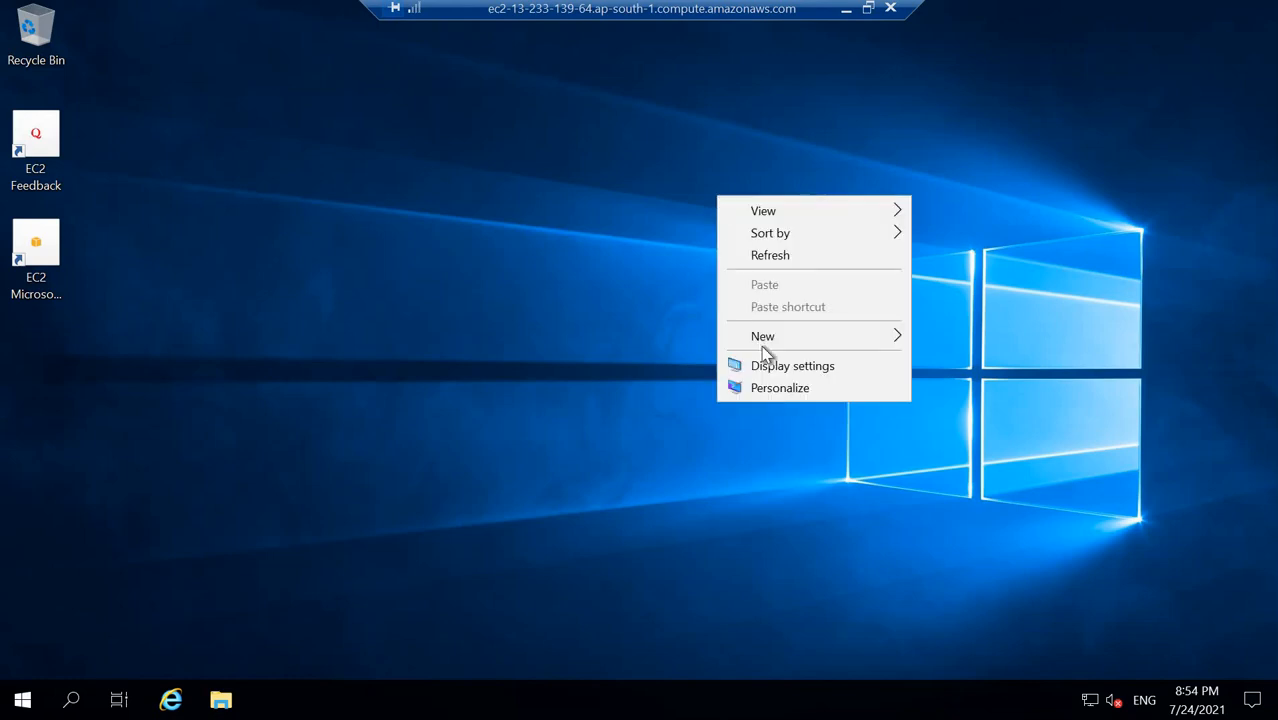
{"action": "right_click", "coordinate": [566, 219]}
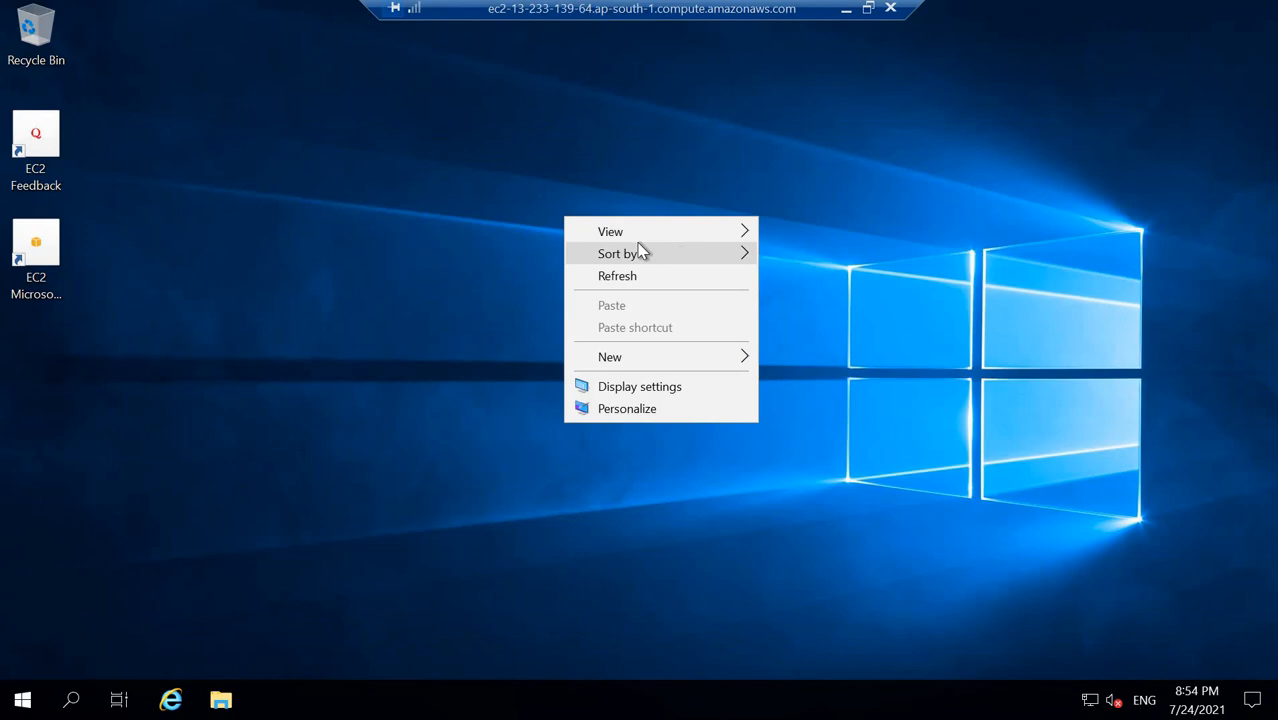
{"action": "mouse_move", "coordinate": [640, 252]}
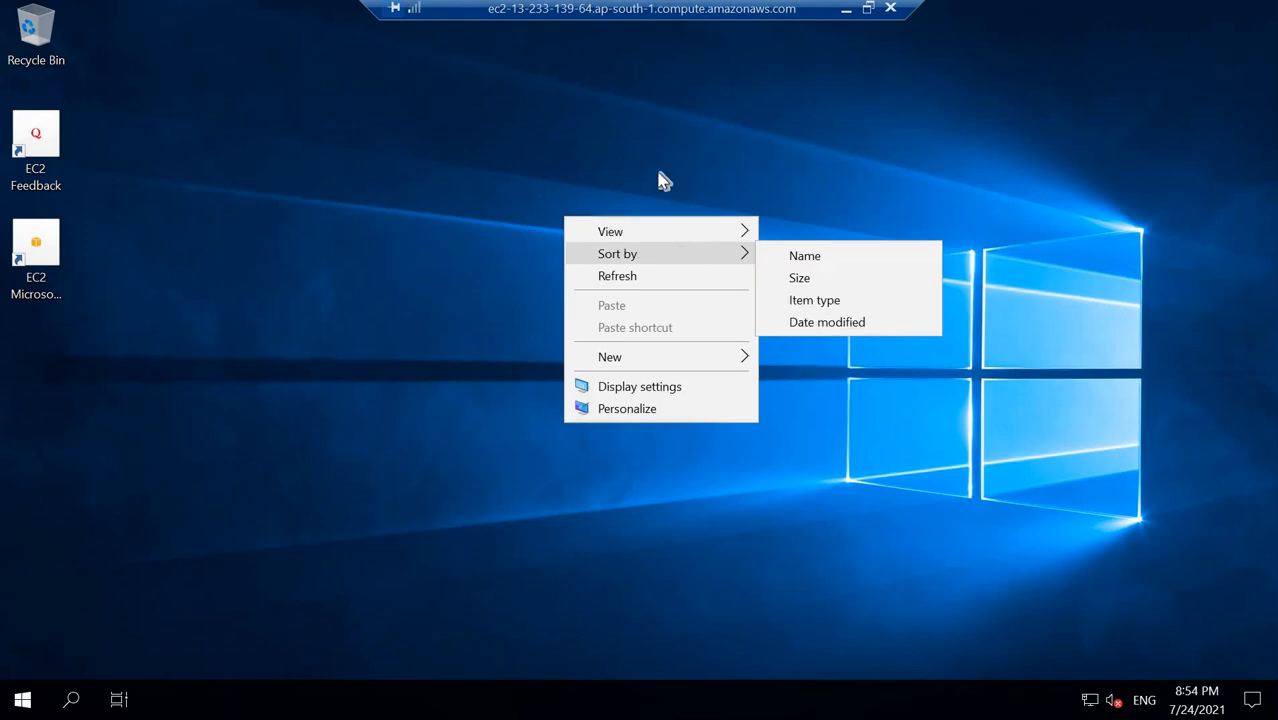
{"action": "left_click", "coordinate": [643, 164]}
{"action": "right_click", "coordinate": [642, 166]}
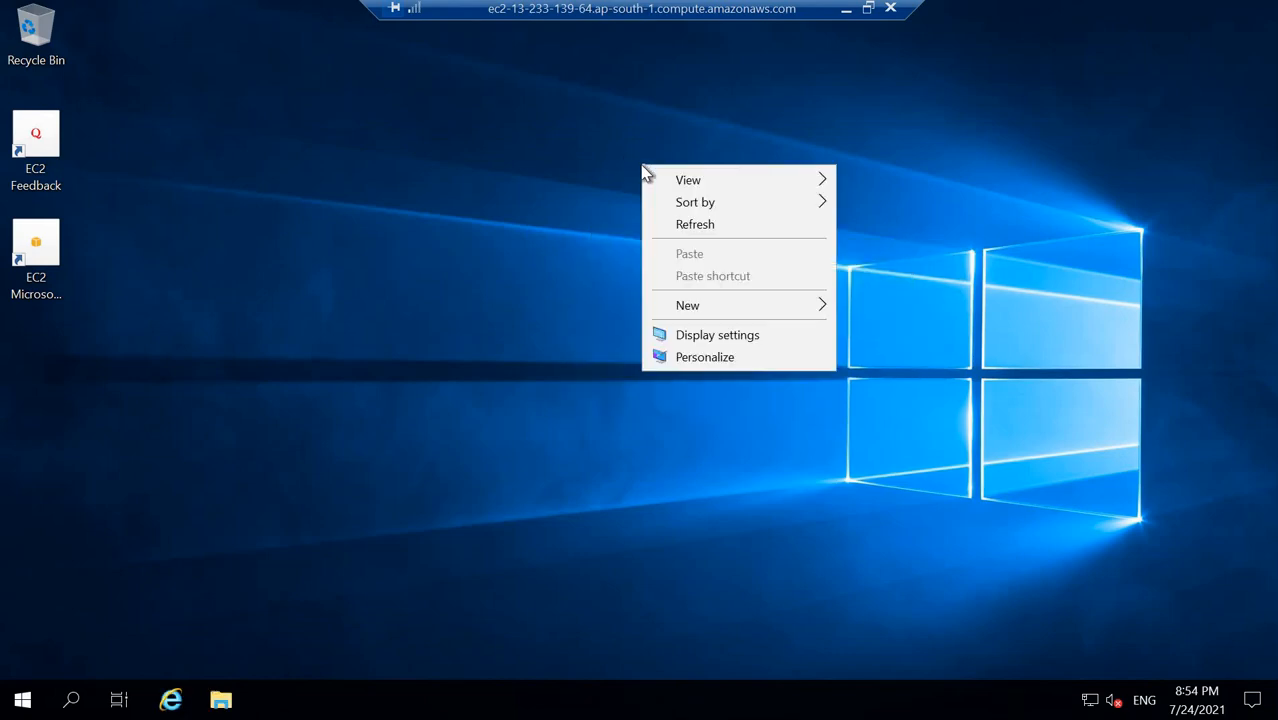
{"action": "key", "text": "Return"}
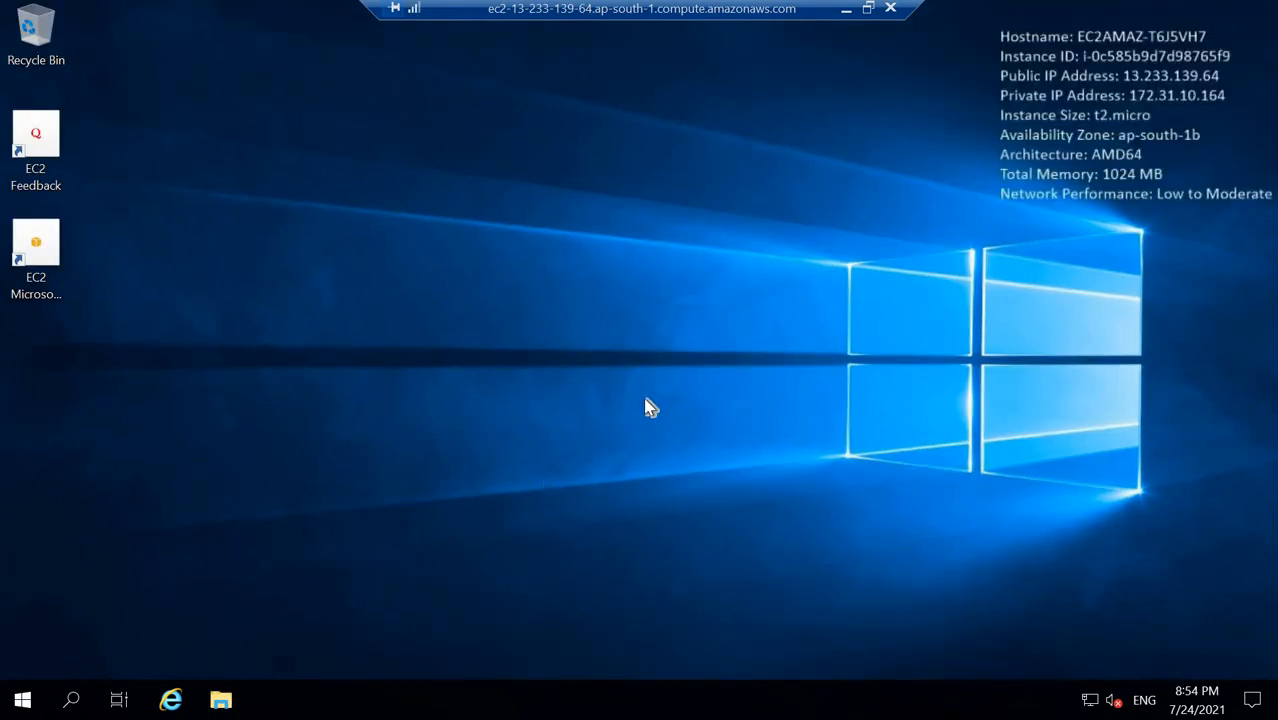
- Open This PC in File Explorer on the remote server and check the size and free space of Local Disk (C:)
{"action": "key", "text": "super+e"}
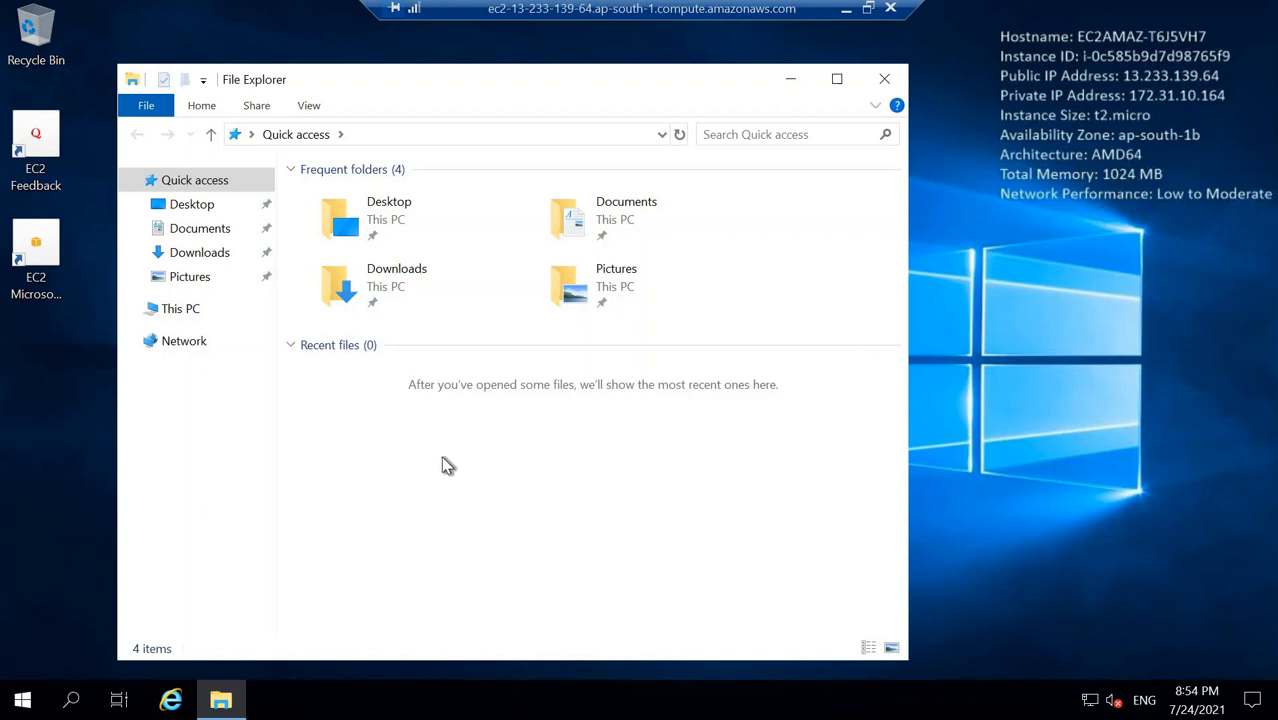
{"action": "left_click", "coordinate": [182, 314]}
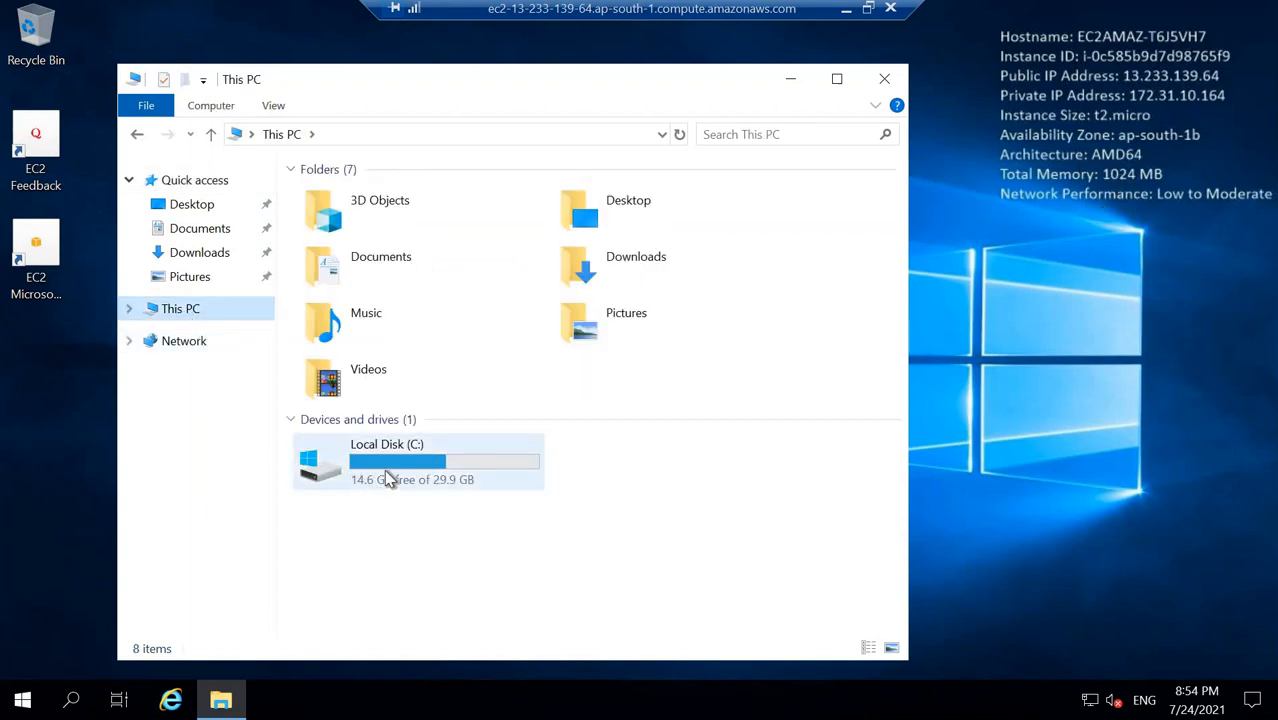
{"action": "left_click", "coordinate": [446, 498]}
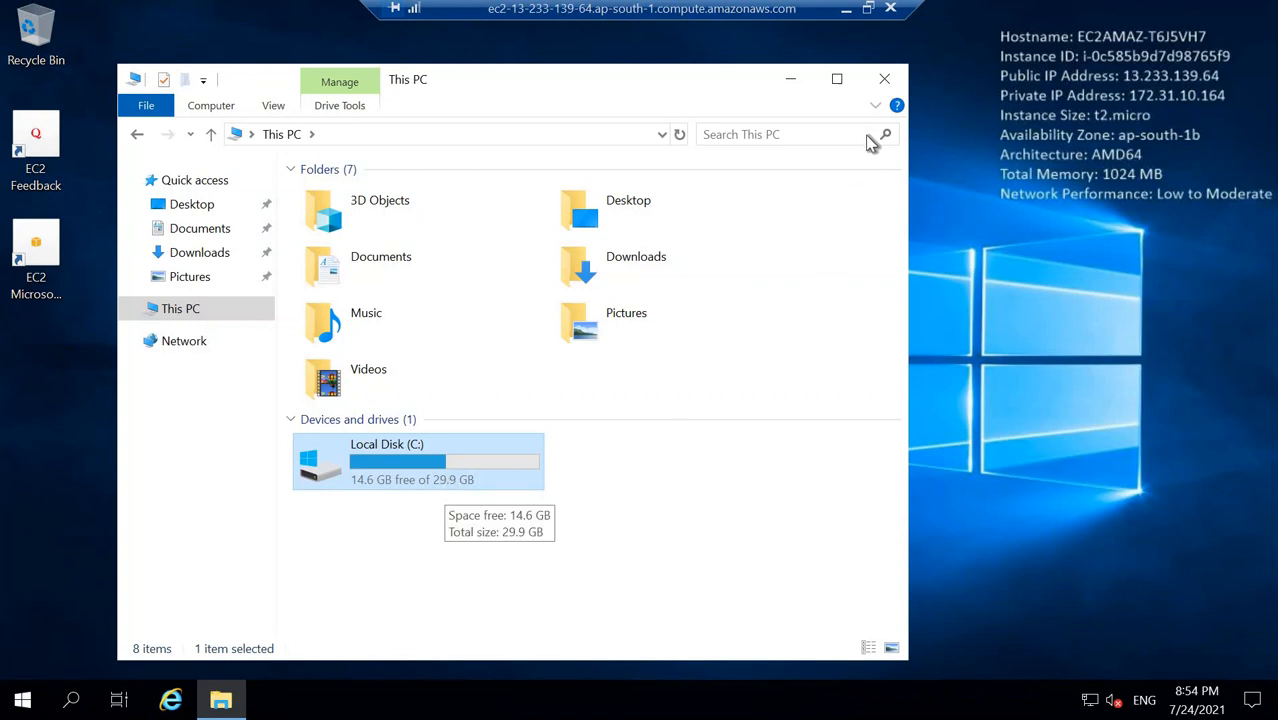
- Switch back to the EC2 console in Chrome and show the Windows instance's public and private IPv4 addresses from the instances list
{"action": "left_click", "coordinate": [846, 18]}
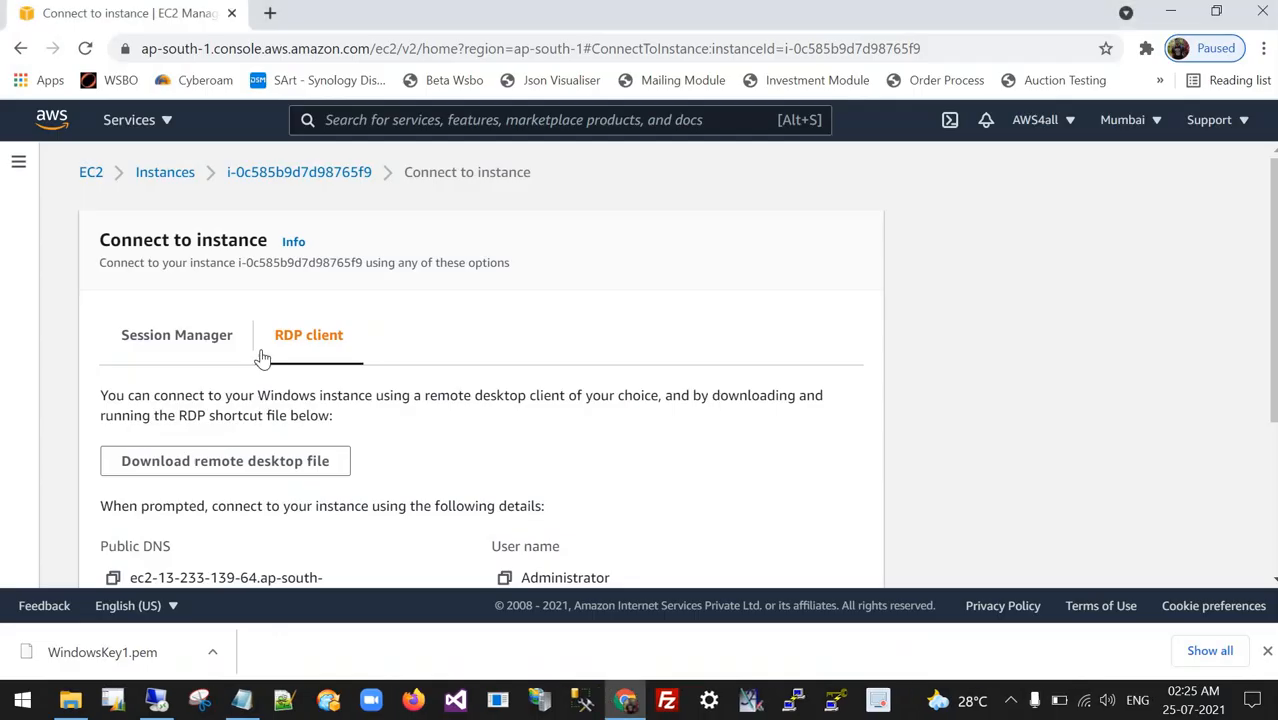
{"action": "left_click", "coordinate": [158, 178]}
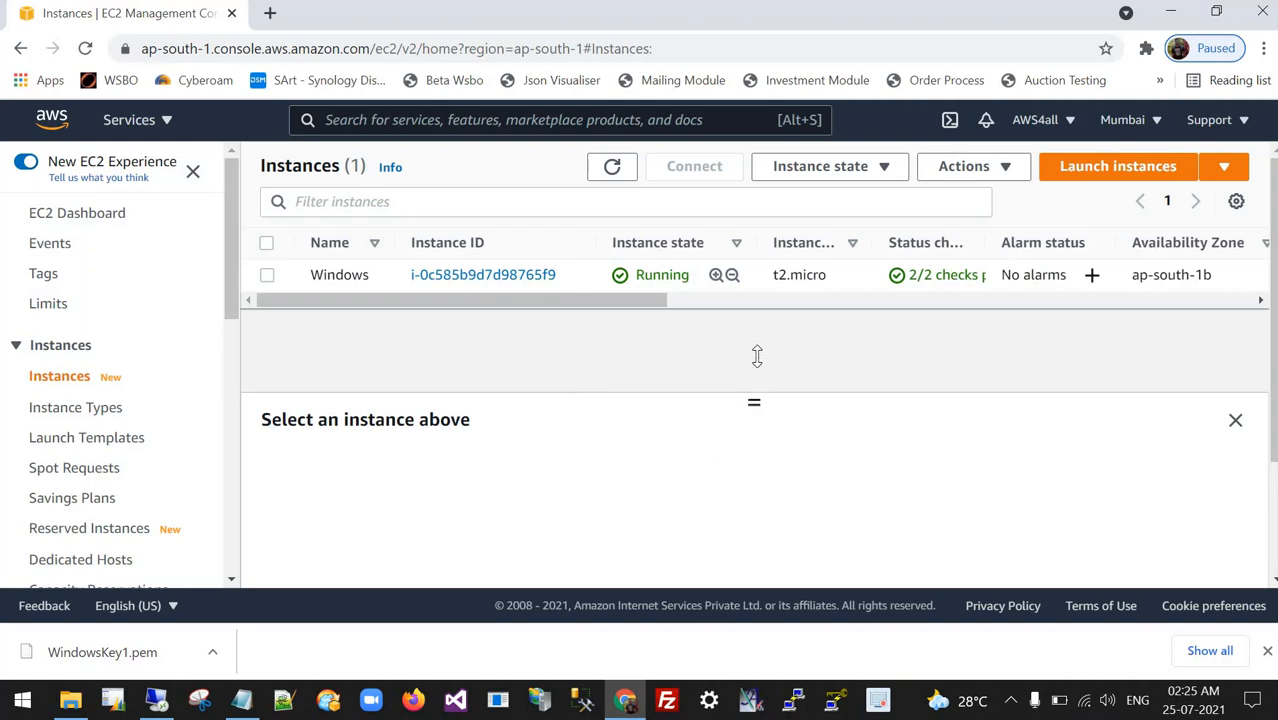
{"action": "left_click", "coordinate": [268, 278]}
{"action": "scroll", "coordinate": [961, 530], "scroll_direction": "down", "scroll_amount": 3}
{"action": "scroll", "coordinate": [961, 537], "scroll_direction": "up", "scroll_amount": 1}
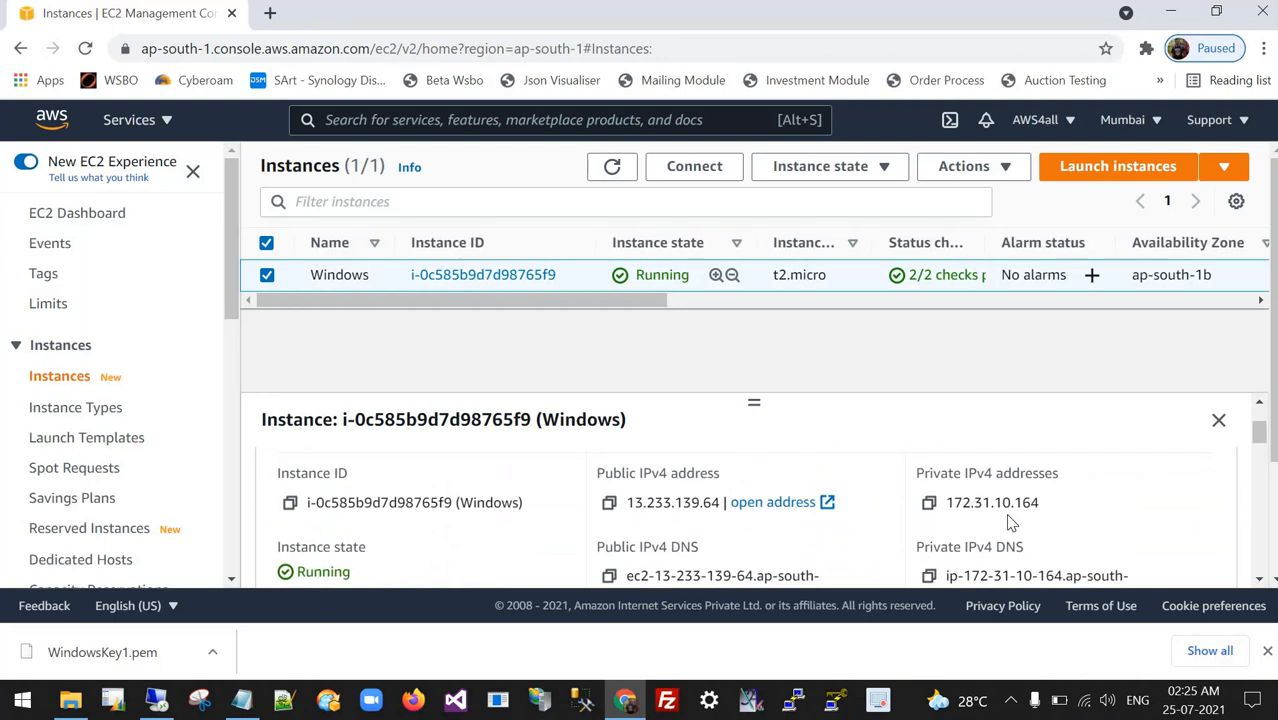
- Return to the Remote Desktop session to compare the instance's IP addresses on the desktop, and close File Explorer
{"action": "left_click", "coordinate": [158, 703]}
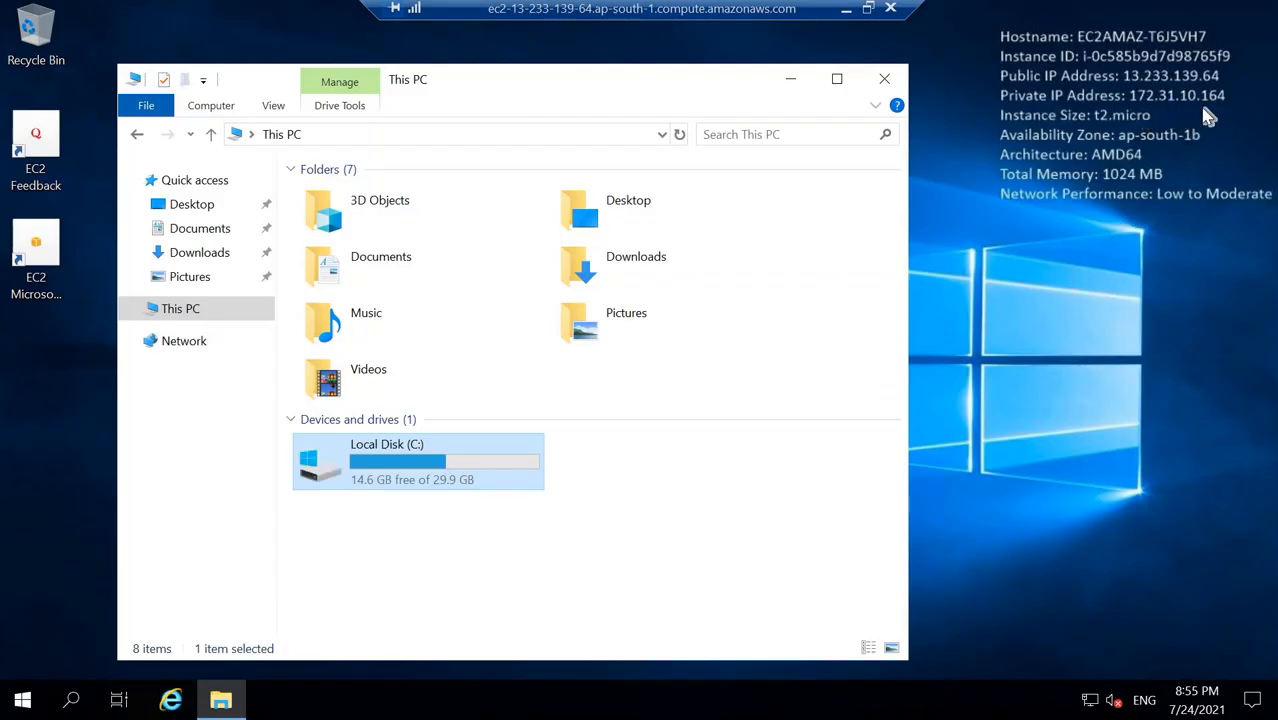
{"action": "left_click", "coordinate": [887, 82]}
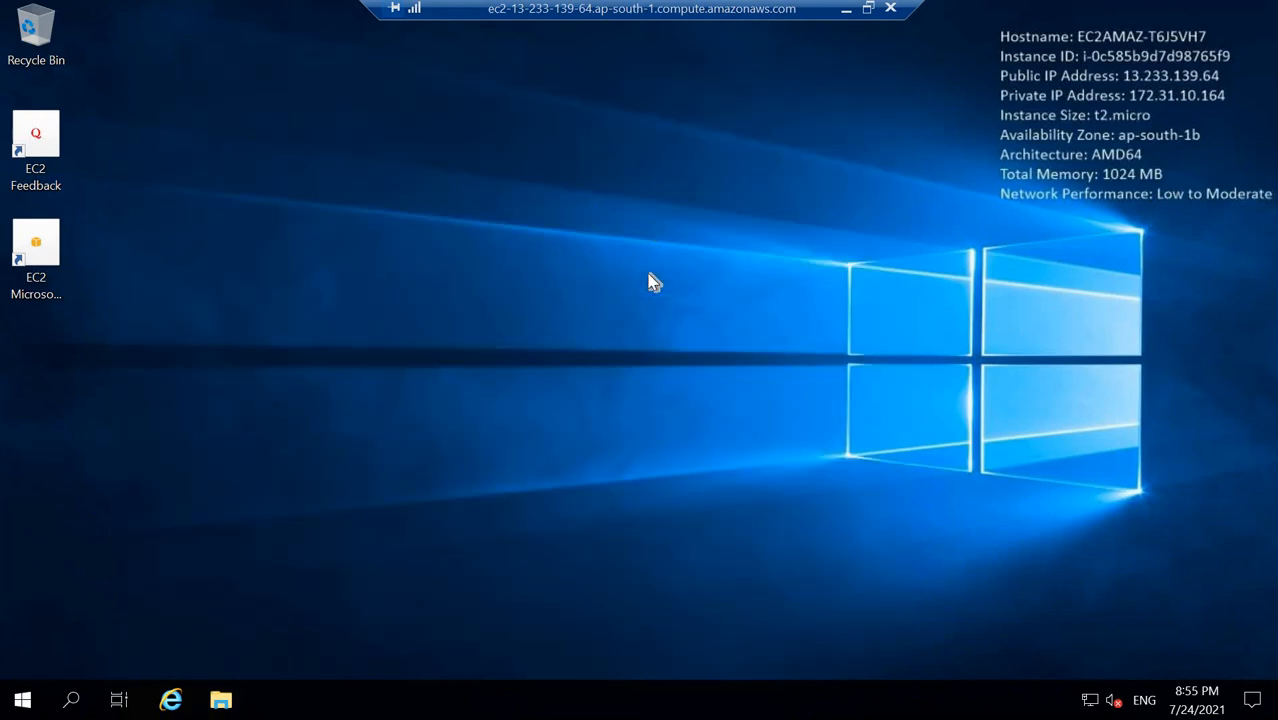